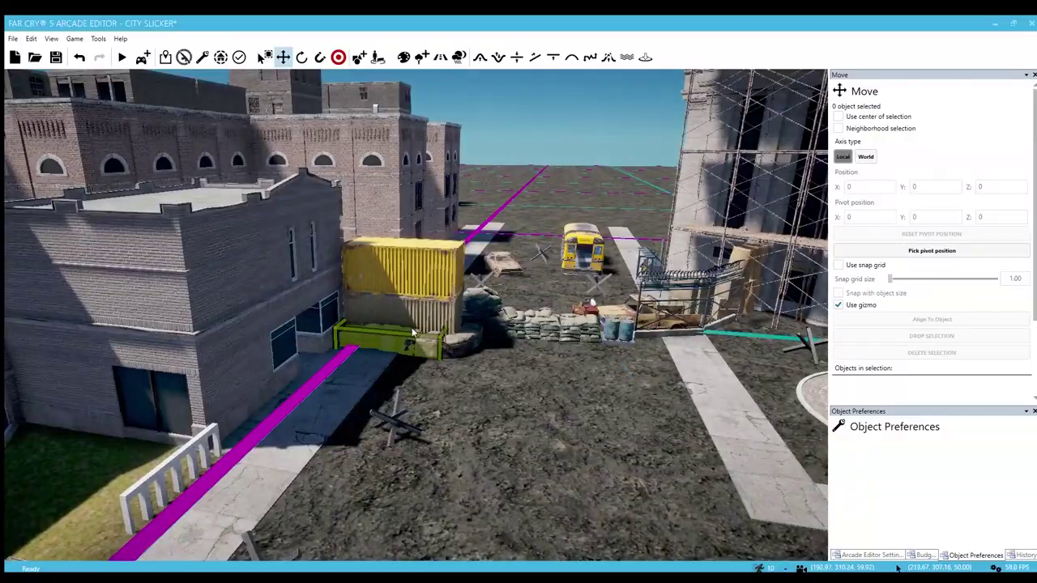
Step: Search the object browser for "fence" and browse the chainlink models for the alley between the brick buildings
{"action": "right_click_drag", "start_coordinate": [443, 448], "coordinate": [466, 494]}
{"action": "key", "text": "w"}
{"action": "mouse_move", "coordinate": [443, 447]}
{"action": "right_mouse_down"}
{"action": "mouse_move", "coordinate": [649, 466]}
{"action": "mouse_move", "coordinate": [438, 455]}
{"action": "right_mouse_up"}
{"action": "scroll", "coordinate": [430, 449], "scroll_direction": "up", "scroll_amount": 1}
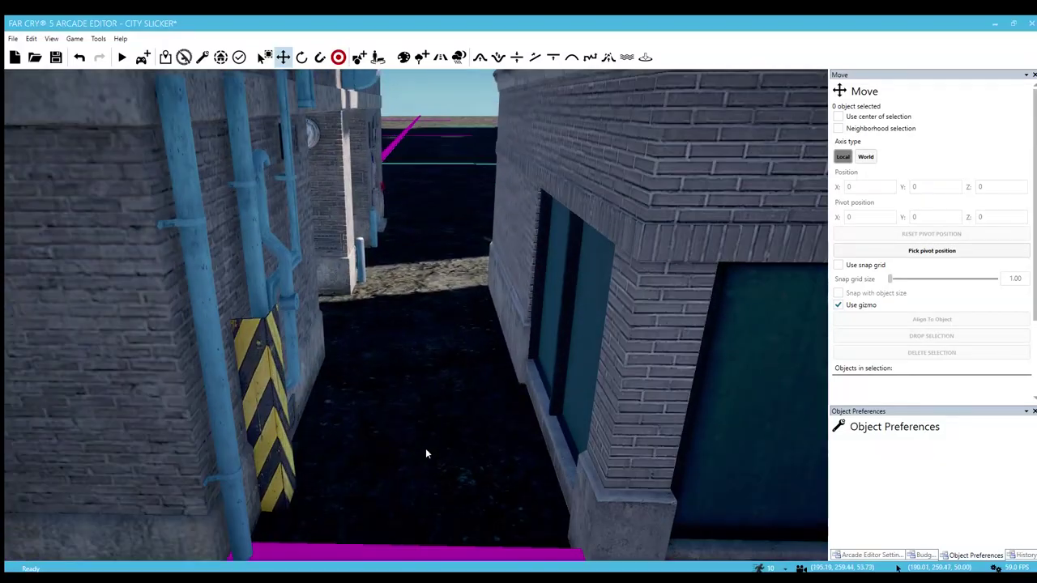
{"action": "key", "text": "5"}
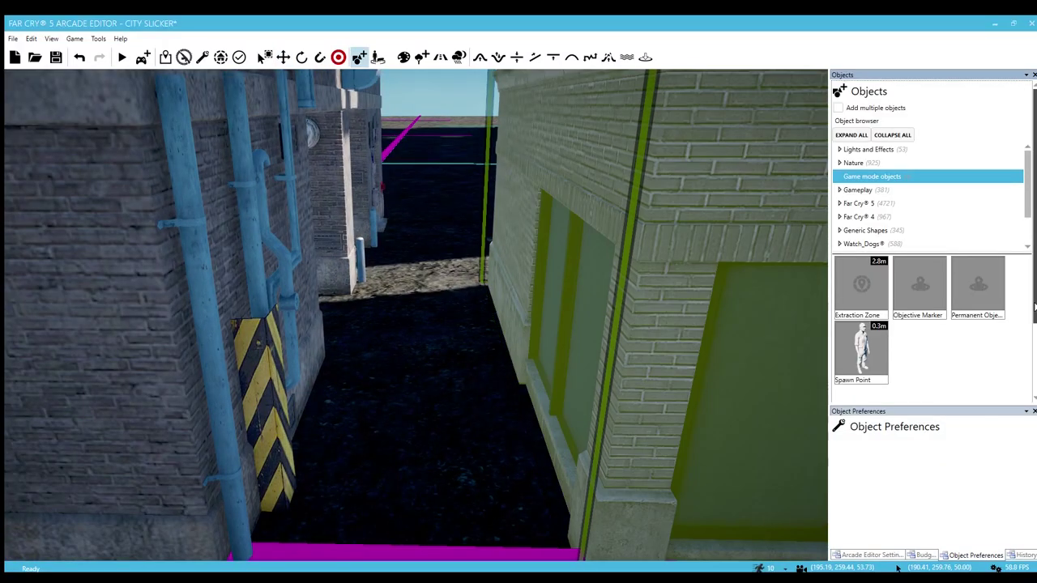
{"action": "left_click_drag", "start_coordinate": [1035, 306], "coordinate": [1035, 397]}
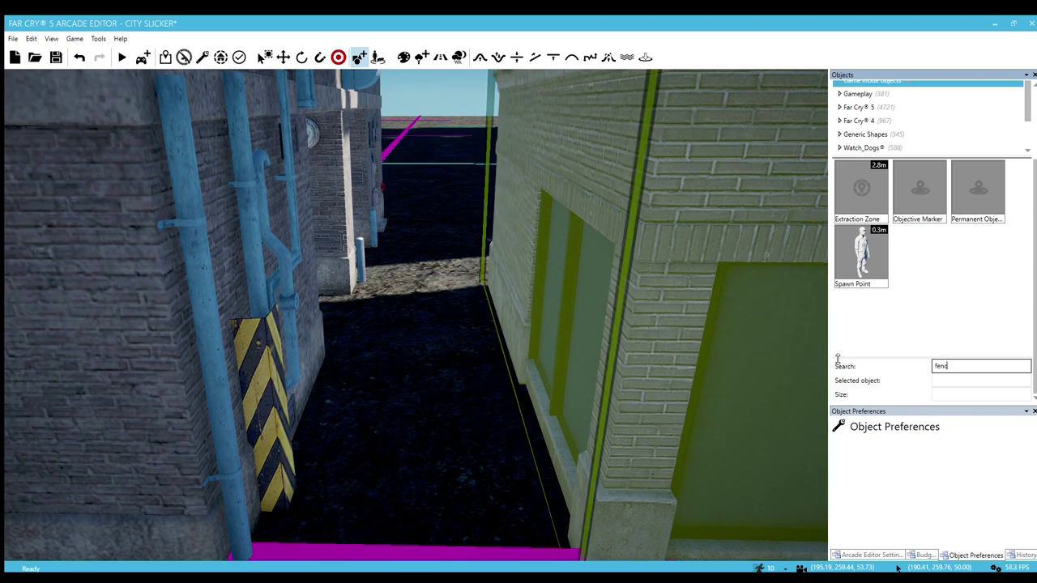
{"action": "scroll", "coordinate": [912, 300], "scroll_direction": "down", "scroll_amount": 8}
{"action": "scroll", "coordinate": [918, 300], "scroll_direction": "down", "scroll_amount": 5}
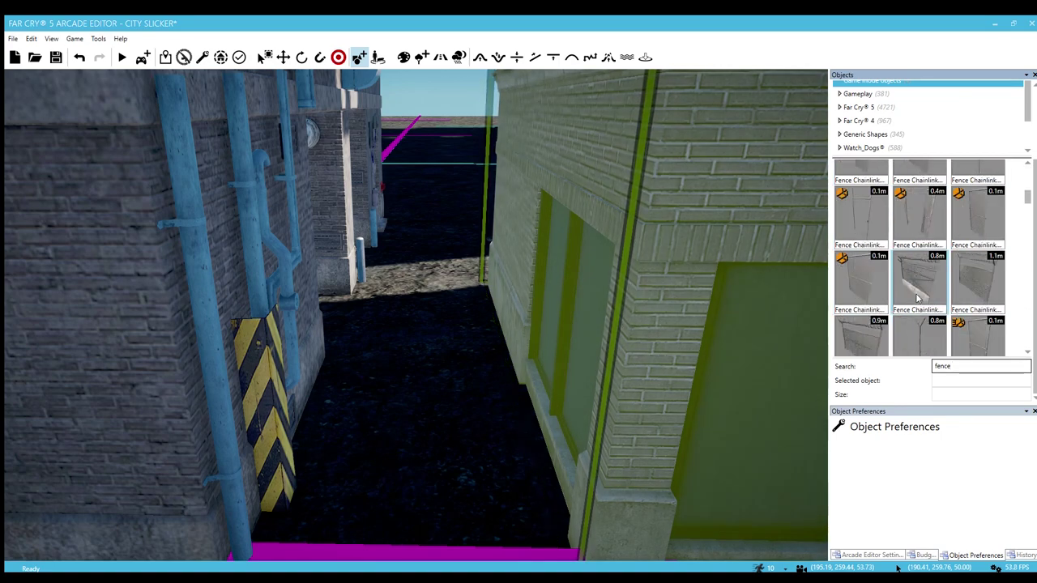
Step: Place a Fence Chainlink High Barbed Wire across the alley so it spans the gap between the two brick buildings
{"action": "left_click_drag", "start_coordinate": [919, 202], "coordinate": [470, 324]}
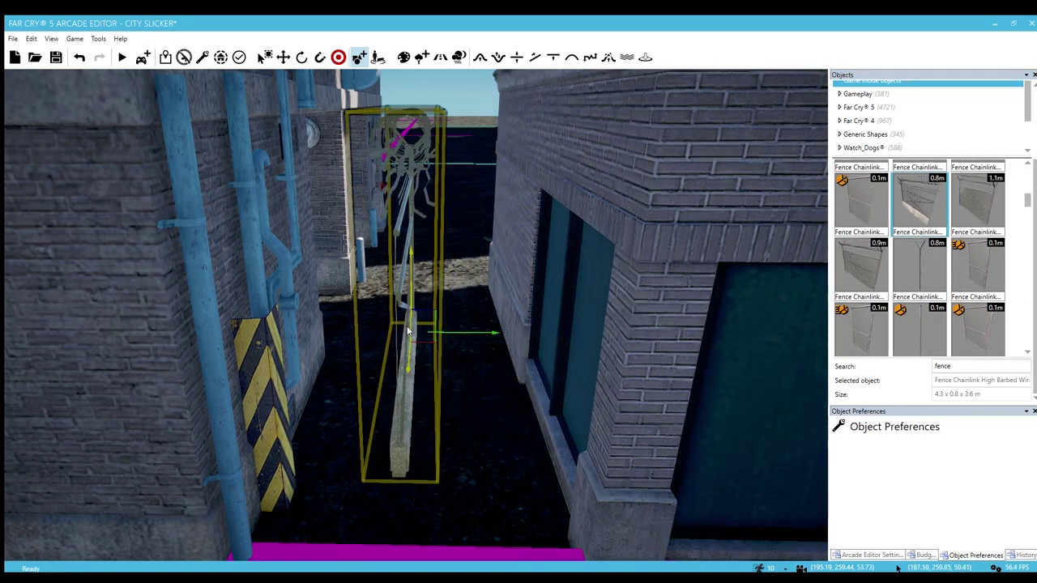
{"action": "left_click_drag", "start_coordinate": [407, 325], "coordinate": [486, 326]}
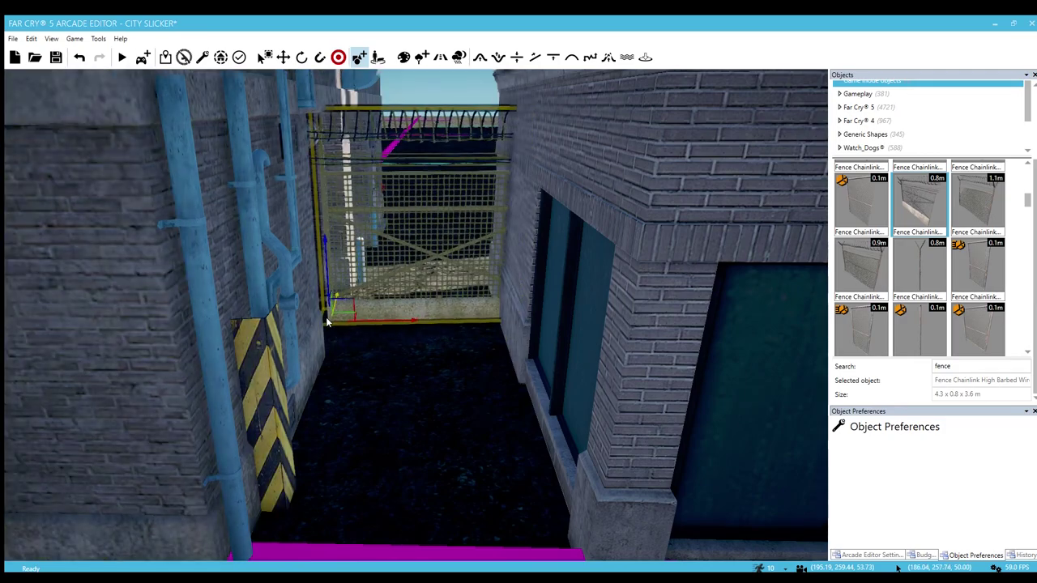
{"action": "right_click_drag", "start_coordinate": [424, 305], "coordinate": [424, 421]}
{"action": "key", "text": "w"}
{"action": "left_click_drag", "start_coordinate": [324, 326], "coordinate": [272, 368]}
{"action": "key", "text": "Escape"}
{"action": "left_click", "coordinate": [349, 367]}
{"action": "key", "text": "s"}
{"action": "right_click_drag", "start_coordinate": [273, 368], "coordinate": [272, 363]}
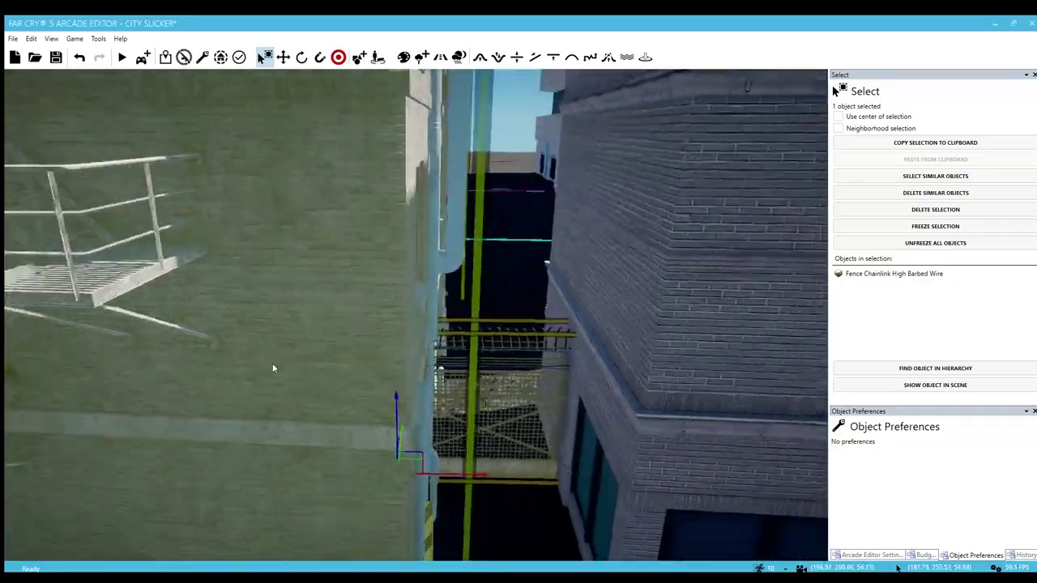
{"action": "left_click", "coordinate": [448, 268]}
Step: Delete an unwanted object while surveying the area beyond the plaza
{"action": "key", "text": "w"}
{"action": "right_click_drag", "start_coordinate": [424, 452], "coordinate": [426, 434]}
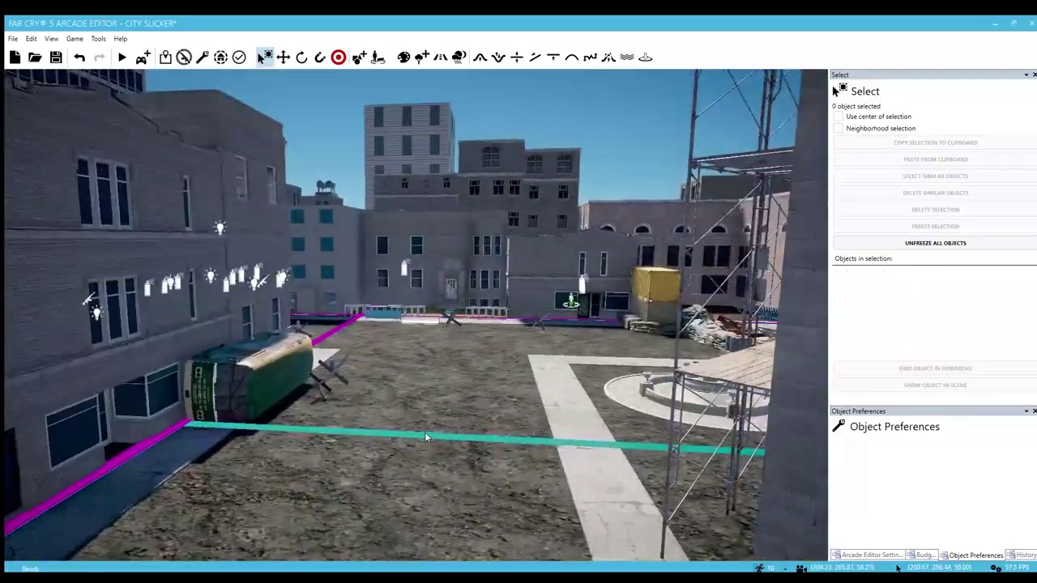
{"action": "key", "text": "w"}
{"action": "right_click_drag", "start_coordinate": [427, 474], "coordinate": [320, 442]}
{"action": "key", "text": "w"}
{"action": "right_click_drag", "start_coordinate": [479, 446], "coordinate": [458, 370]}
{"action": "right_click_drag", "start_coordinate": [369, 477], "coordinate": [457, 379]}
{"action": "key", "text": "w"}
{"action": "key", "text": "w"}
{"action": "right_click_drag", "start_coordinate": [424, 486], "coordinate": [454, 466]}
{"action": "key", "text": "a"}
{"action": "key", "text": "w"}
{"action": "right_click_drag", "start_coordinate": [328, 385], "coordinate": [425, 398]}
{"action": "key", "text": "s"}
{"action": "key", "text": "w"}
{"action": "left_click", "coordinate": [443, 385]}
{"action": "key", "text": "Delete"}
Step: Examine the street leading to the sandbag bunker and the intersection around it
{"action": "key", "text": "s"}
{"action": "right_click_drag", "start_coordinate": [433, 488], "coordinate": [111, 491]}
{"action": "key", "text": "w"}
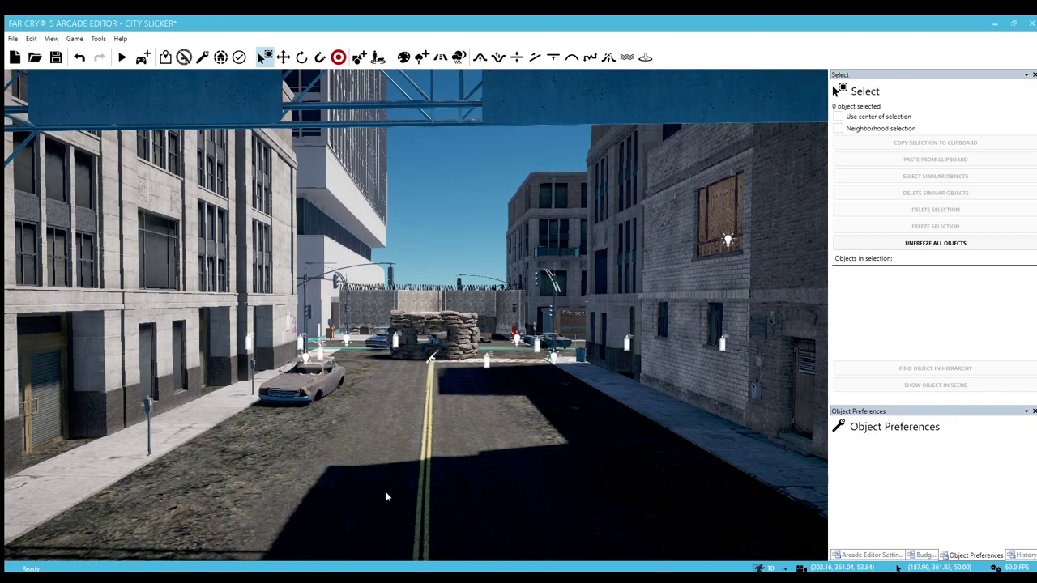
{"action": "key", "text": "w"}
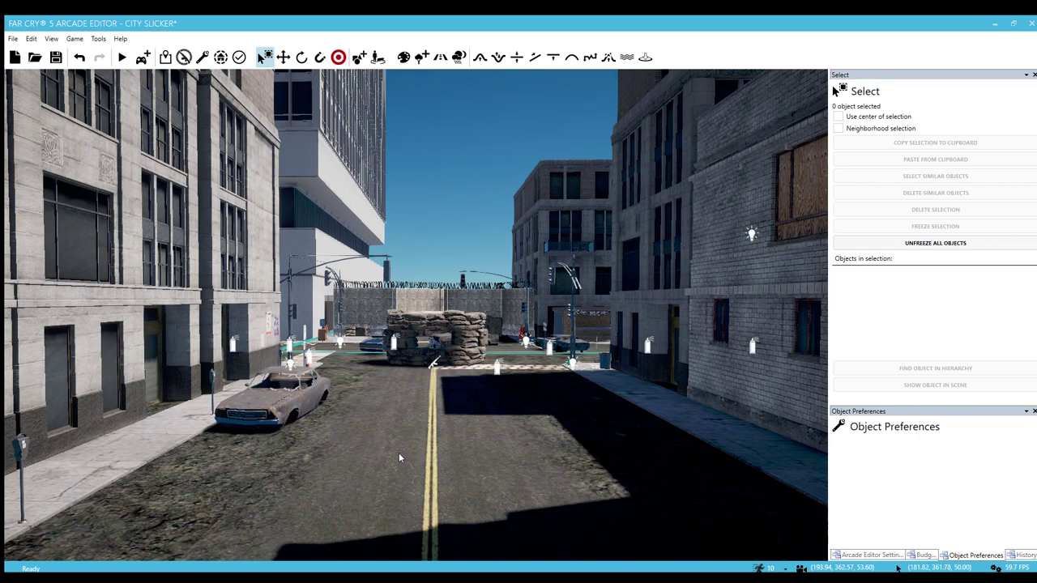
{"action": "key", "text": "w"}
{"action": "mouse_move", "coordinate": [399, 453]}
{"action": "middle_mouse_down"}
{"action": "mouse_move", "coordinate": [436, 456]}
{"action": "mouse_move", "coordinate": [383, 457]}
{"action": "middle_mouse_up"}
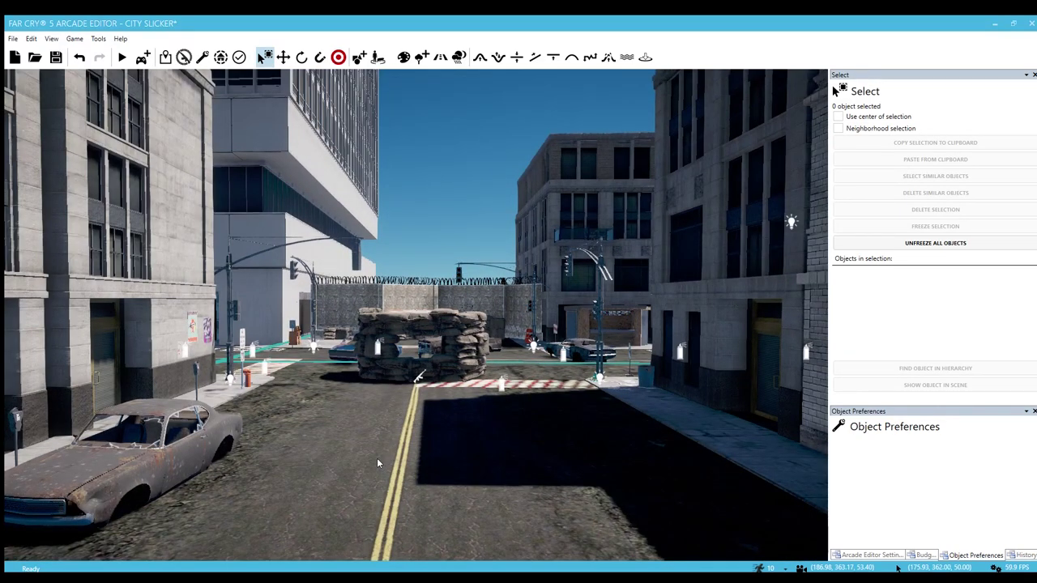
{"action": "scroll", "coordinate": [376, 462], "scroll_direction": "down", "scroll_amount": 2}
{"action": "key", "text": "w"}
{"action": "right_click_drag", "start_coordinate": [385, 471], "coordinate": [267, 470]}
{"action": "key", "text": "s"}
{"action": "right_click_drag", "start_coordinate": [559, 470], "coordinate": [546, 447]}
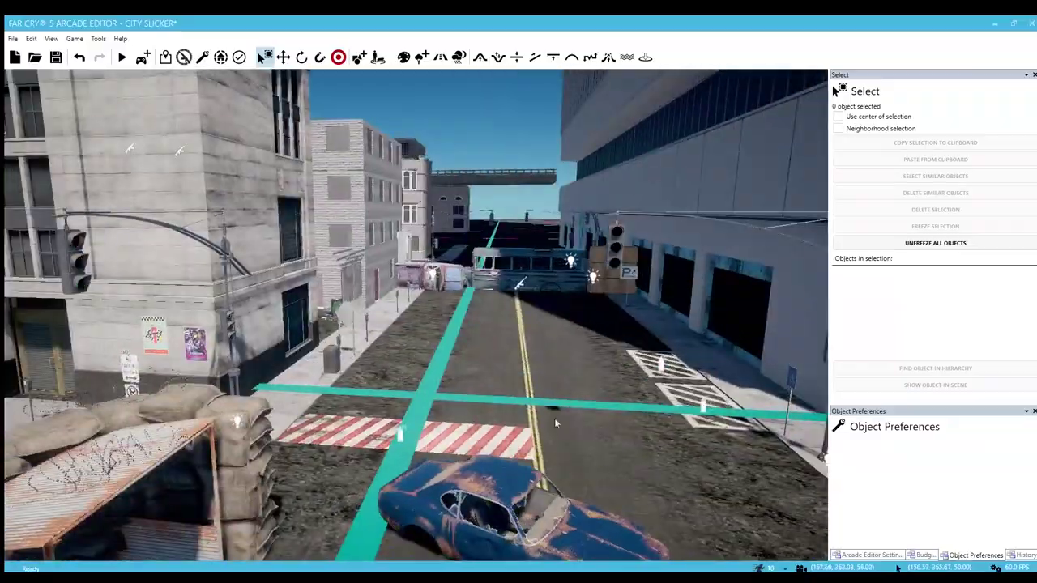
Step: Inside the building's empty tiled room, search the object browser for "kitche" and browse the kitchen objects
{"action": "right_click_drag", "start_coordinate": [559, 410], "coordinate": [25, 401]}
{"action": "key", "text": "w"}
{"action": "key", "text": "w"}
{"action": "key", "text": "w"}
{"action": "right_click_drag", "start_coordinate": [416, 316], "coordinate": [551, 321]}
{"action": "key", "text": "w"}
{"action": "key", "text": "w"}
{"action": "right_click_drag", "start_coordinate": [697, 429], "coordinate": [573, 438]}
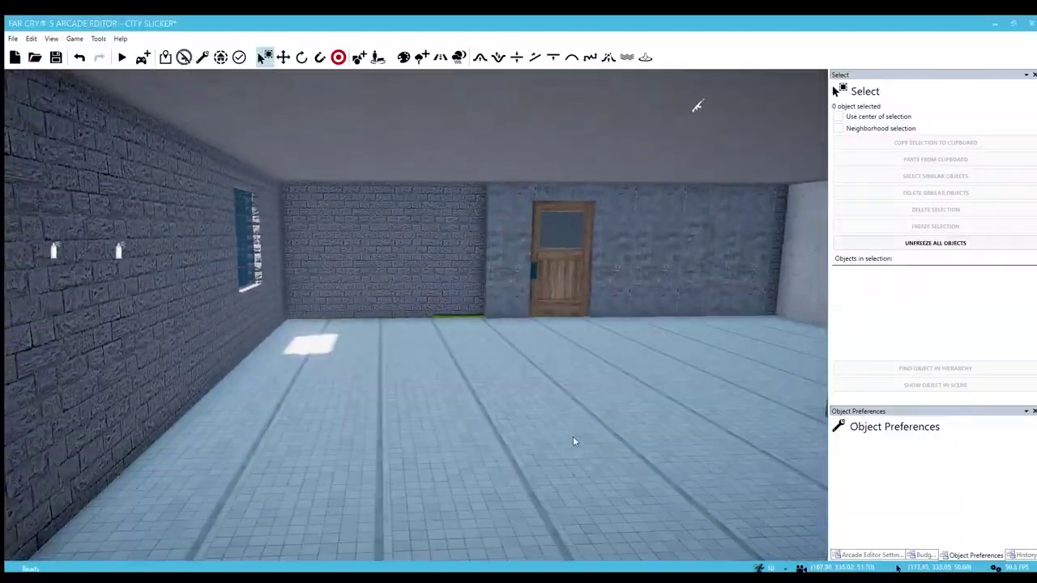
{"action": "key", "text": "5"}
{"action": "left_click_drag", "start_coordinate": [1035, 276], "coordinate": [1035, 357]}
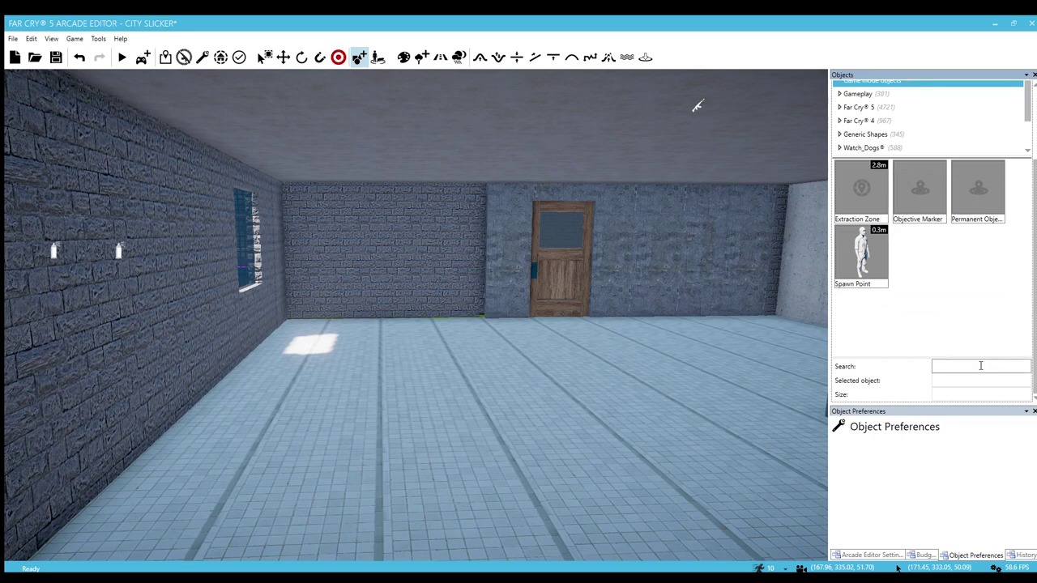
{"action": "type", "text": "kitche"}
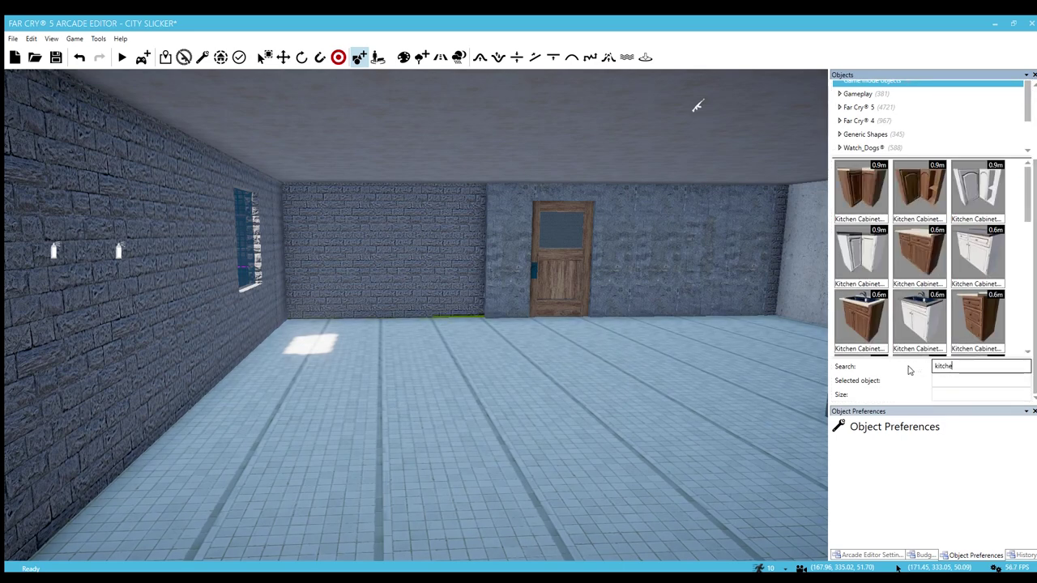
{"action": "scroll", "coordinate": [915, 283], "scroll_direction": "down", "scroll_amount": 6}
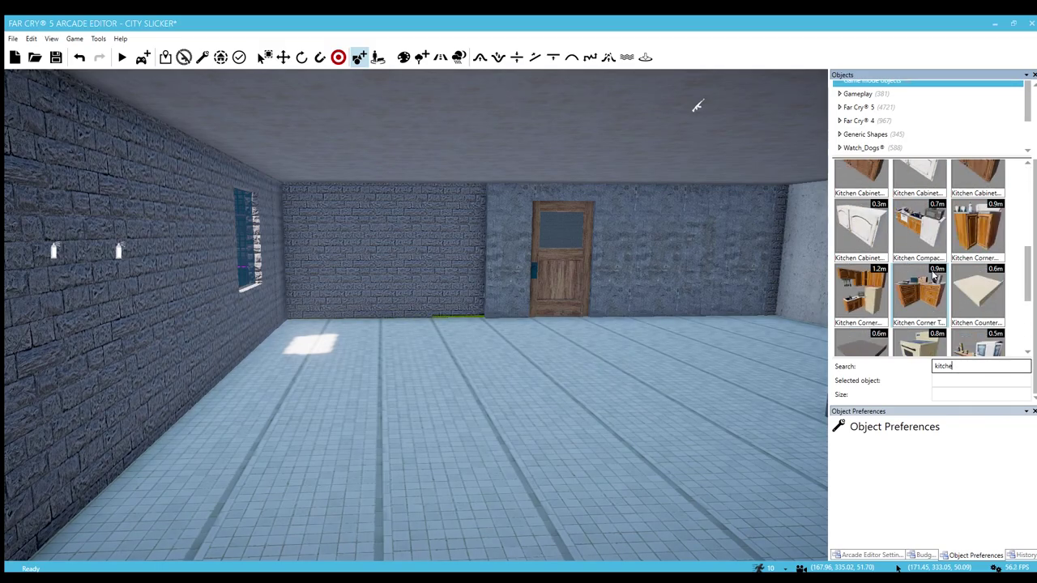
Step: Place a Sink Kitchen Metal against the brick wall beside the window
{"action": "right_click_drag", "start_coordinate": [545, 378], "coordinate": [552, 379]}
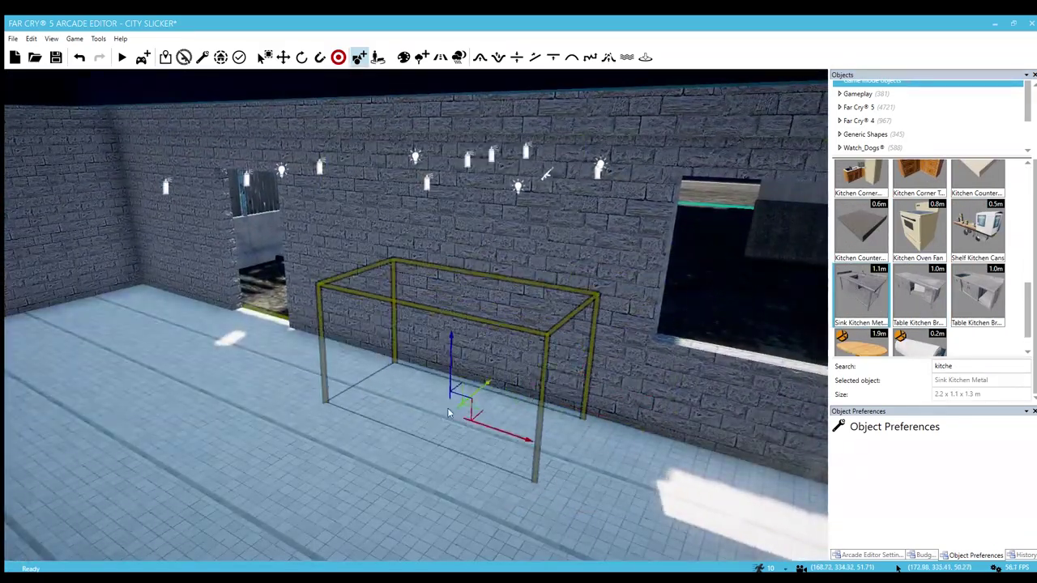
{"action": "key", "text": "w"}
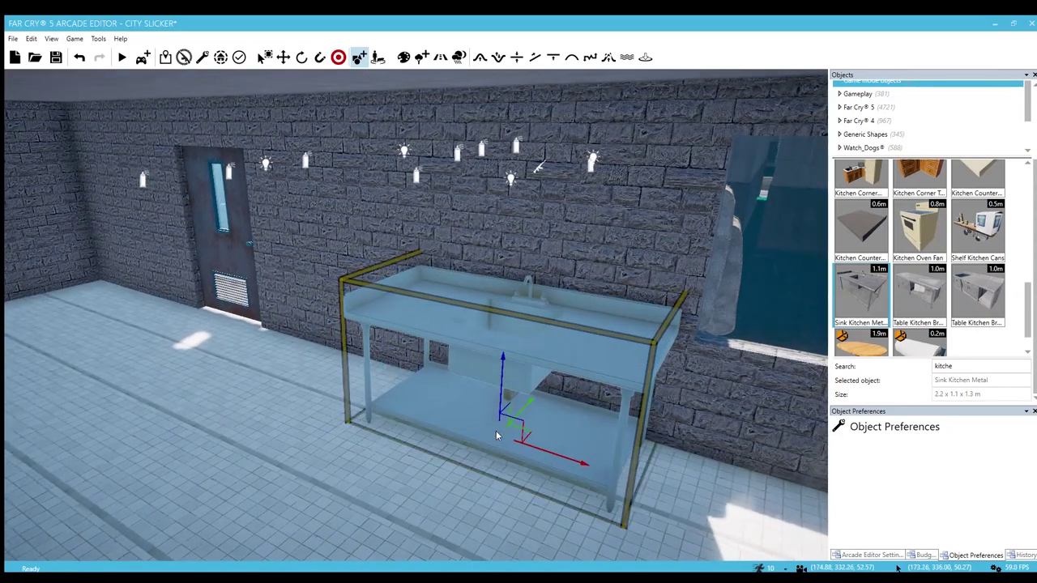
{"action": "left_click", "coordinate": [497, 428]}
Step: Place a Table Kitchen Broken Door on the tiled floor, across the room from the metal sink
{"action": "left_click", "coordinate": [919, 296]}
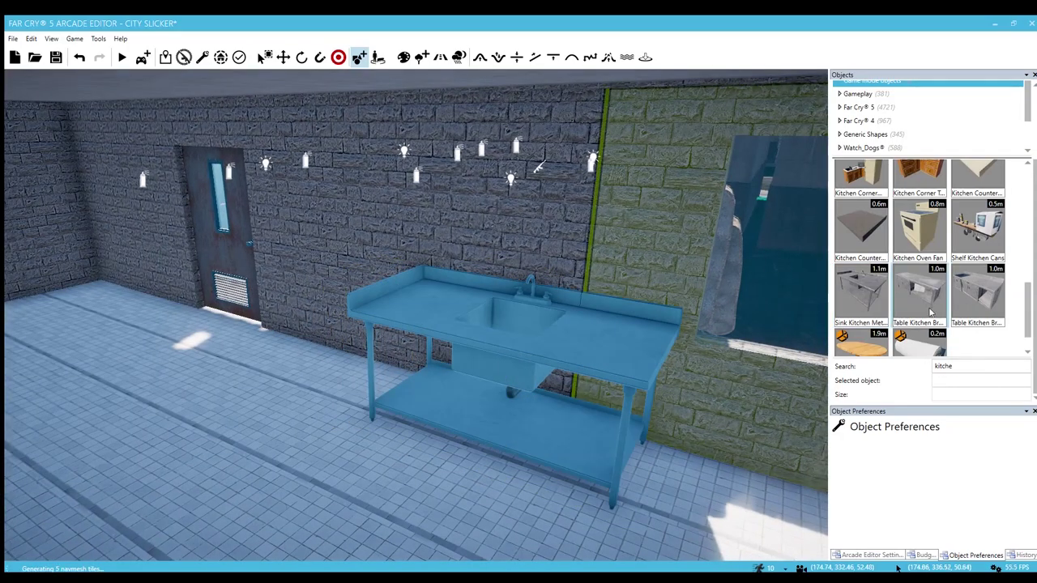
{"action": "right_click_drag", "start_coordinate": [397, 388], "coordinate": [417, 361]}
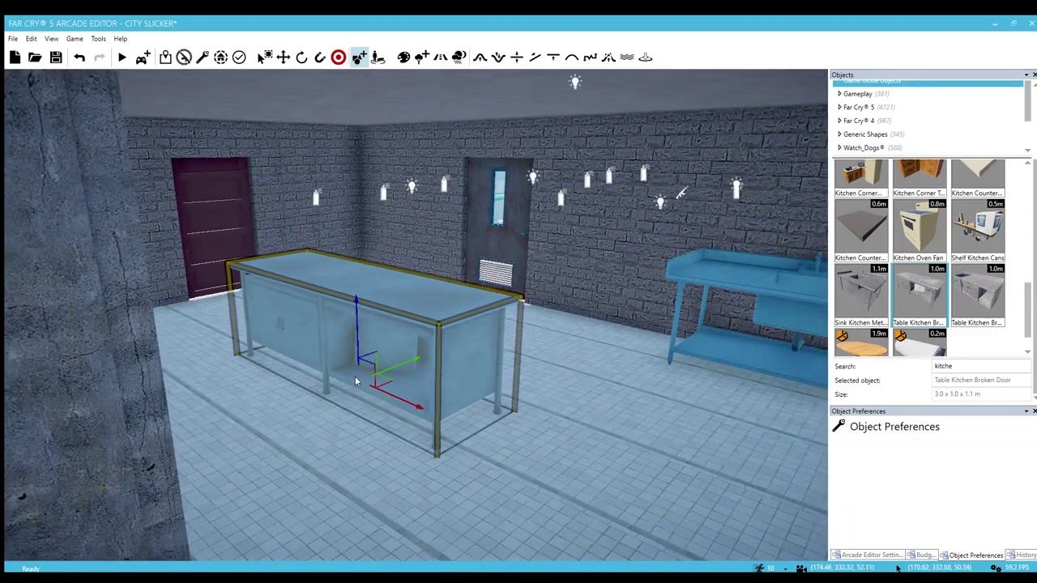
{"action": "left_click", "coordinate": [355, 377]}
{"action": "key", "text": "d"}
{"action": "right_click_drag", "start_coordinate": [355, 377], "coordinate": [355, 377]}
{"action": "right_click_drag", "start_coordinate": [434, 357], "coordinate": [421, 356]}
{"action": "key", "text": "d"}
Step: Place a Shelf Kitchen Cans on the brick wall directly above the metal sink
{"action": "scroll", "coordinate": [977, 235], "scroll_direction": "down", "scroll_amount": 1}
{"action": "left_click", "coordinate": [978, 194]}
{"action": "right_click_drag", "start_coordinate": [621, 291], "coordinate": [624, 331]}
{"action": "key", "text": "a"}
{"action": "key", "text": "w"}
{"action": "right_click_drag", "start_coordinate": [530, 394], "coordinate": [413, 311]}
{"action": "key", "text": "w"}
{"action": "mouse_move", "coordinate": [491, 308]}
{"action": "right_mouse_down"}
{"action": "mouse_move", "coordinate": [438, 307]}
{"action": "mouse_move", "coordinate": [487, 305]}
{"action": "right_mouse_up"}
{"action": "key", "text": "w"}
{"action": "key", "text": "w"}
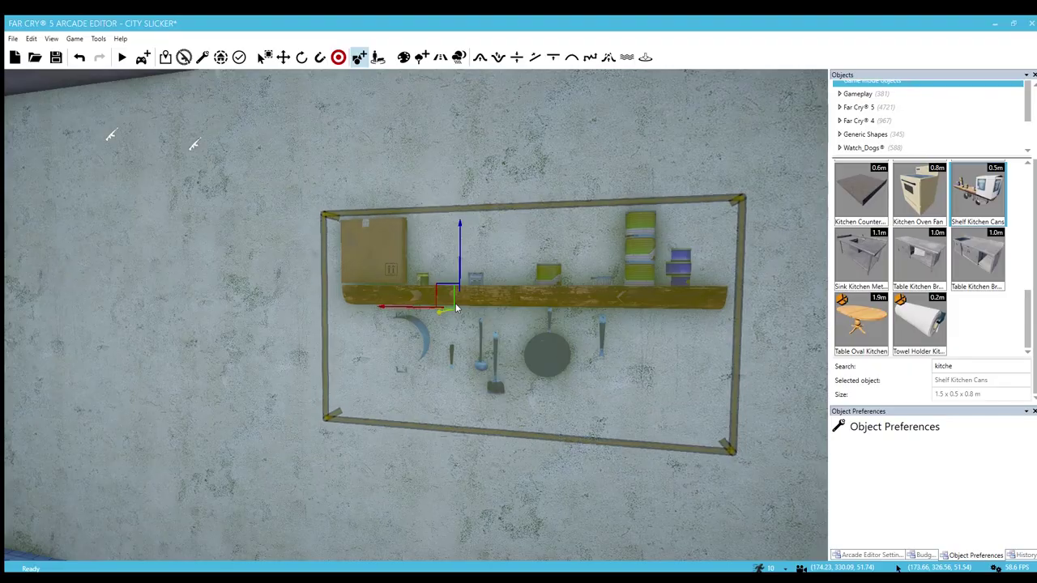
{"action": "right_click_drag", "start_coordinate": [456, 308], "coordinate": [372, 308]}
{"action": "right_click_drag", "start_coordinate": [495, 301], "coordinate": [518, 300]}
{"action": "key", "text": "w"}
{"action": "right_click_drag", "start_coordinate": [519, 256], "coordinate": [263, 209]}
{"action": "key", "text": "w"}
{"action": "key", "text": "s"}
{"action": "key", "text": "w"}
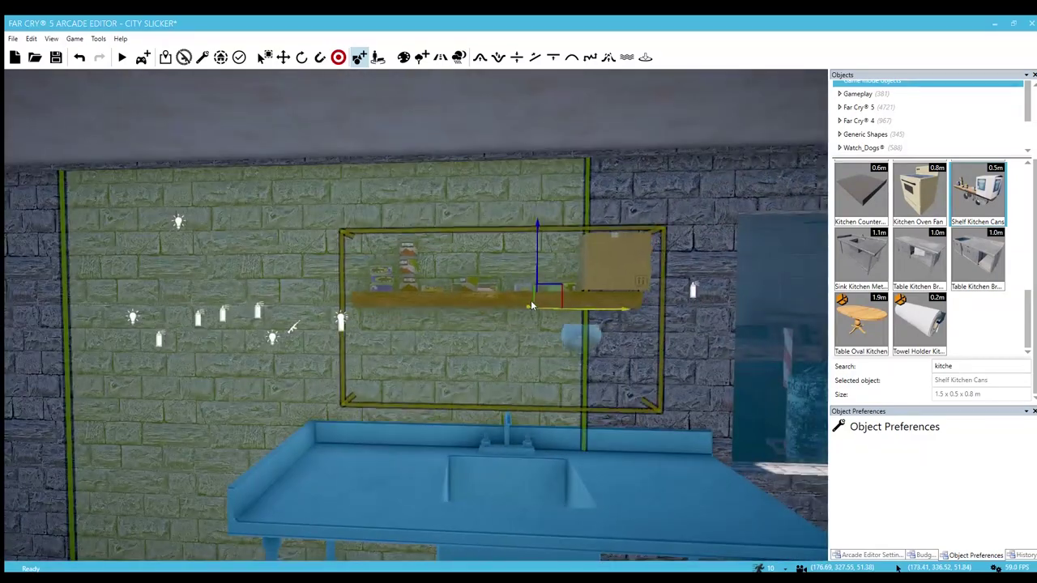
{"action": "left_click", "coordinate": [531, 302]}
{"action": "right_click_drag", "start_coordinate": [522, 299], "coordinate": [433, 277]}
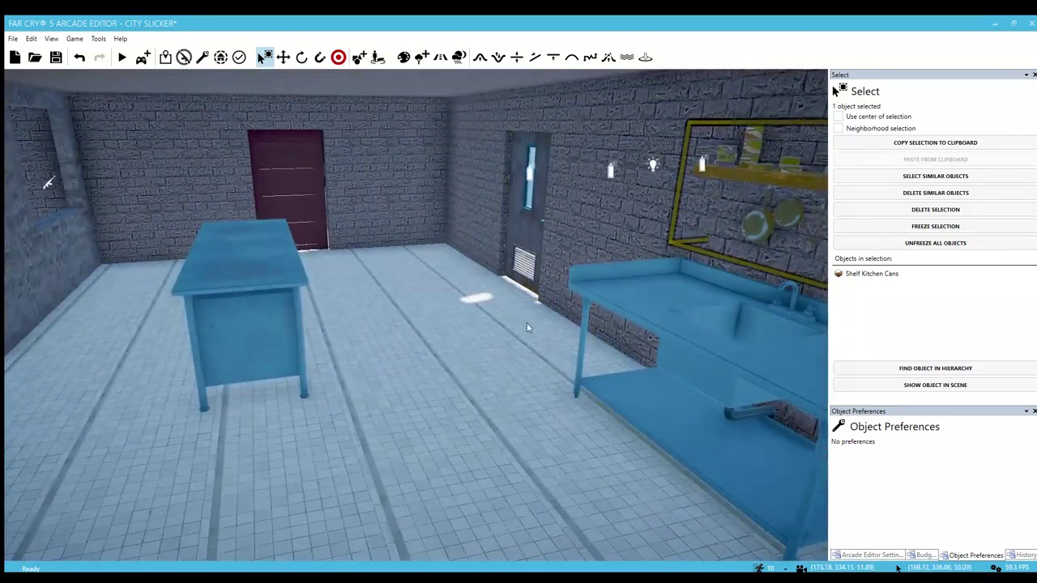
Step: Search the object browser for "oven" and browse the matching models
{"action": "left_click", "coordinate": [359, 57]}
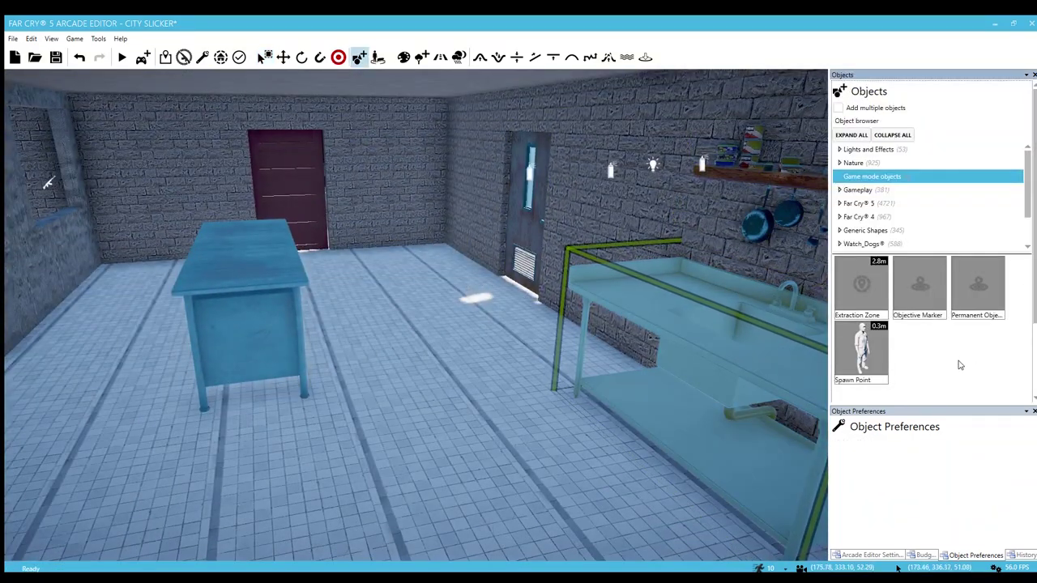
{"action": "left_click_drag", "start_coordinate": [1034, 324], "coordinate": [1032, 388]}
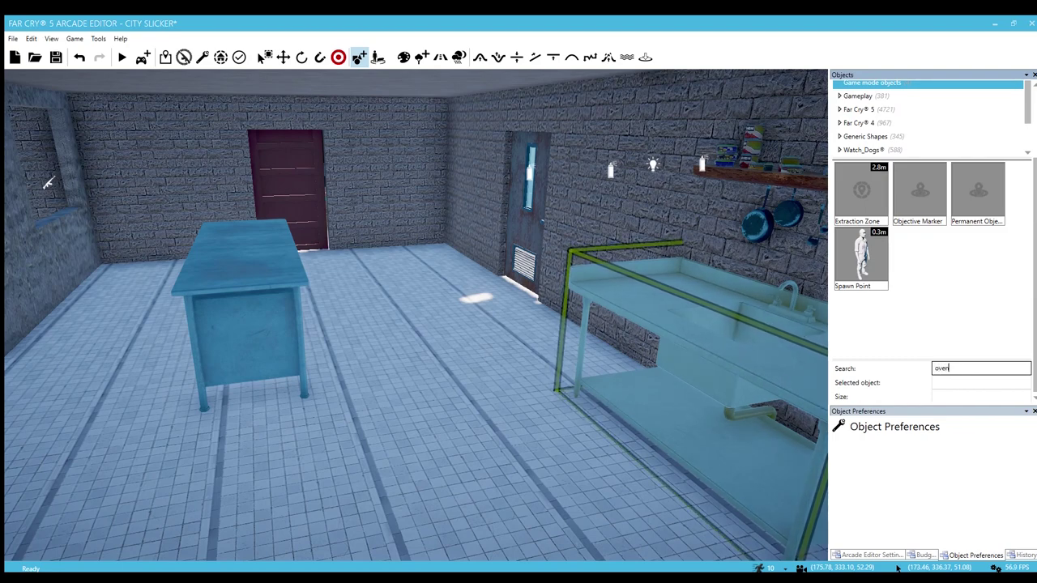
{"action": "scroll", "coordinate": [931, 286], "scroll_direction": "down", "scroll_amount": 4}
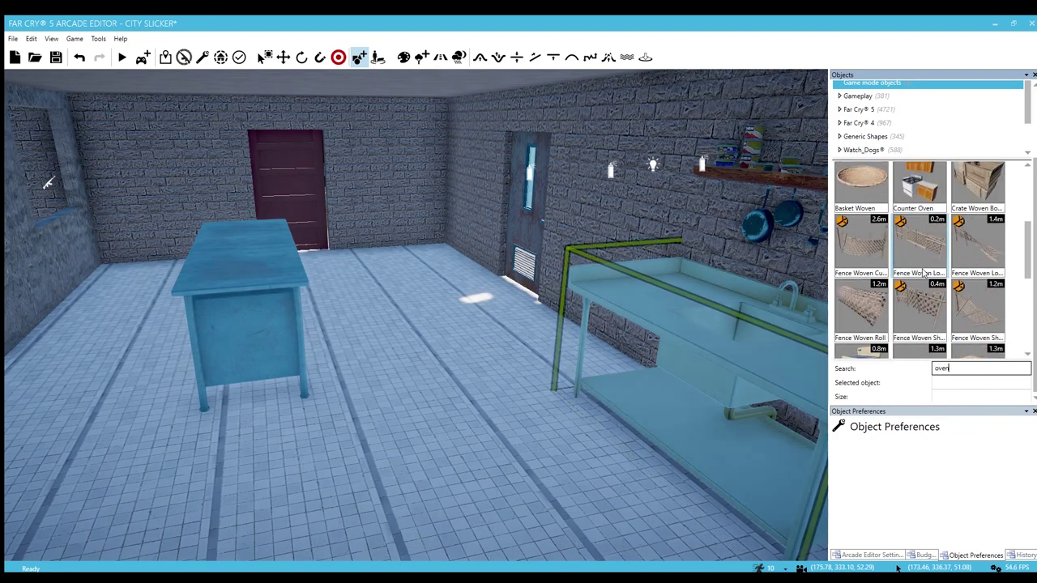
{"action": "scroll", "coordinate": [918, 269], "scroll_direction": "down", "scroll_amount": 2}
Step: Try out the Kitchen Oven Fan between the kitchen table and the metal sink
{"action": "left_click", "coordinate": [863, 322]}
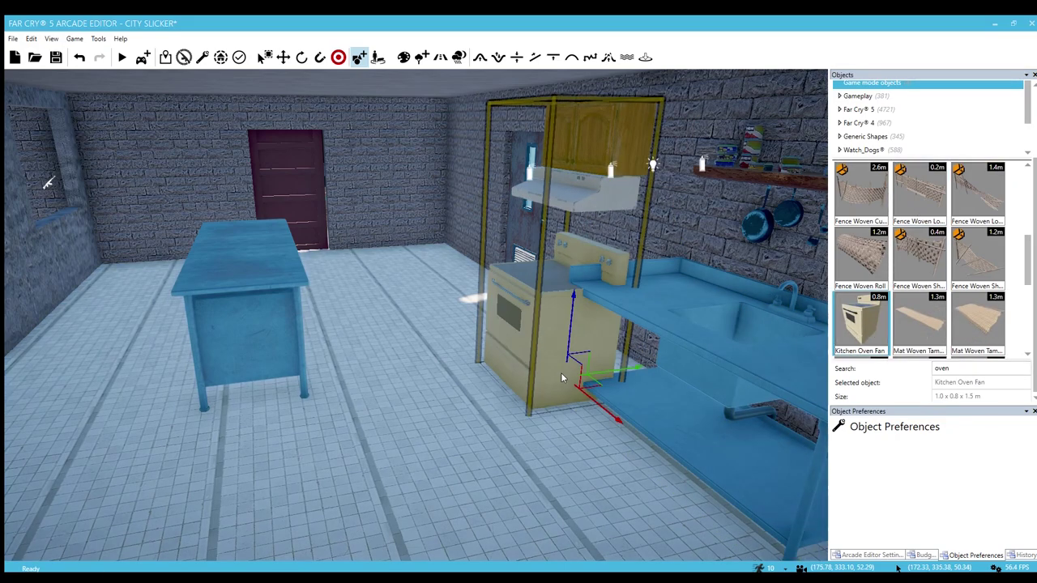
{"action": "key", "text": "a"}
{"action": "right_click_drag", "start_coordinate": [373, 433], "coordinate": [527, 393]}
{"action": "key", "text": "w"}
{"action": "key", "text": "s"}
{"action": "right_click_drag", "start_coordinate": [470, 515], "coordinate": [470, 539]}
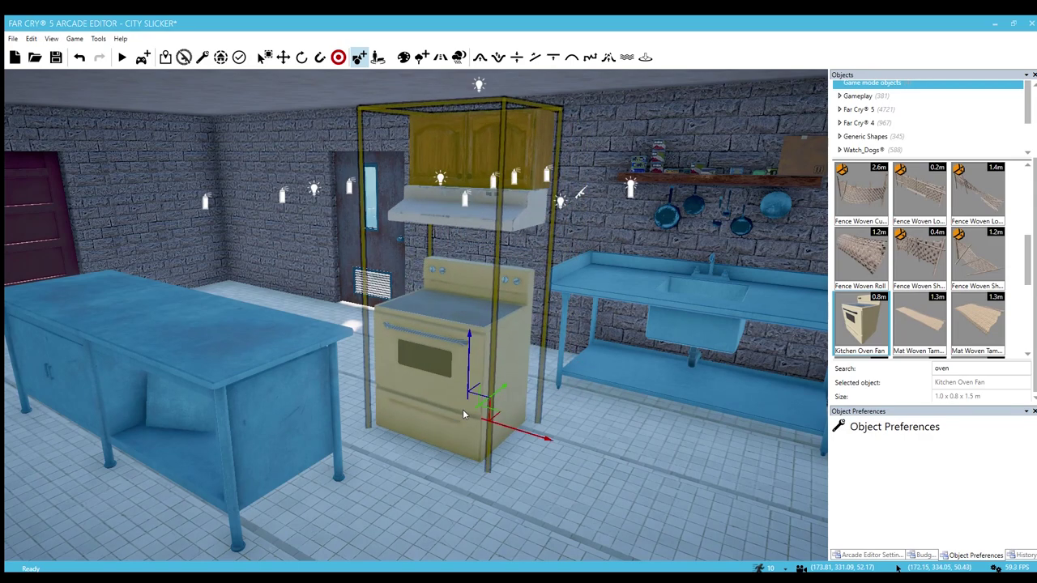
Step: Place an Oven Griddle against the brick wall next to the metal sink
{"action": "scroll", "coordinate": [944, 316], "scroll_direction": "down", "scroll_amount": 2}
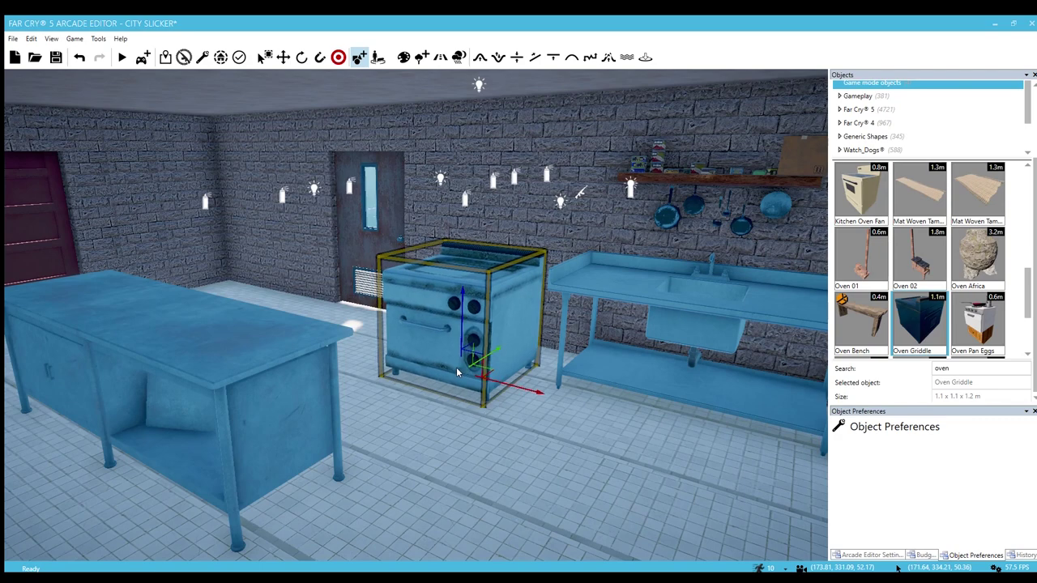
{"action": "left_click", "coordinate": [501, 354]}
Step: Try out the Oven Pan Eggs and Oven Tamang models in the kitchen
{"action": "left_click", "coordinate": [978, 322]}
{"action": "right_click_drag", "start_coordinate": [423, 454], "coordinate": [428, 454]}
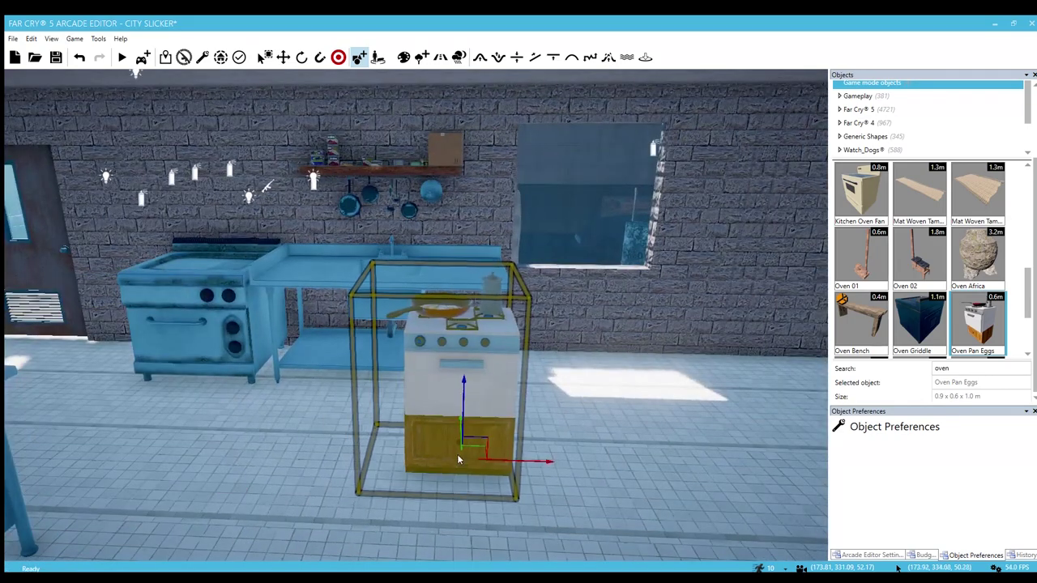
{"action": "scroll", "coordinate": [925, 303], "scroll_direction": "down", "scroll_amount": 3}
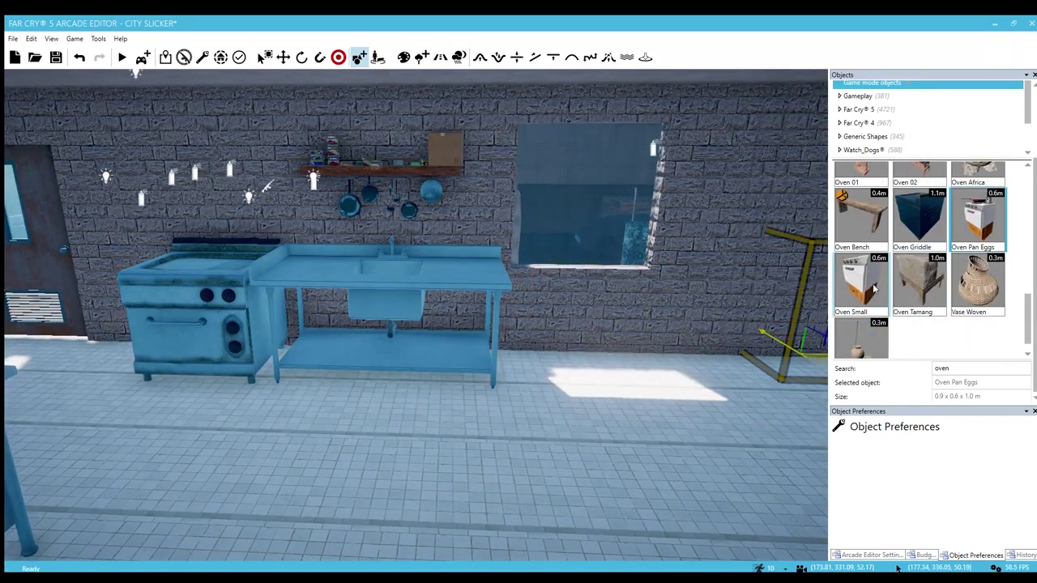
{"action": "right_click_drag", "start_coordinate": [614, 432], "coordinate": [654, 439]}
{"action": "scroll", "coordinate": [944, 279], "scroll_direction": "up", "scroll_amount": 5}
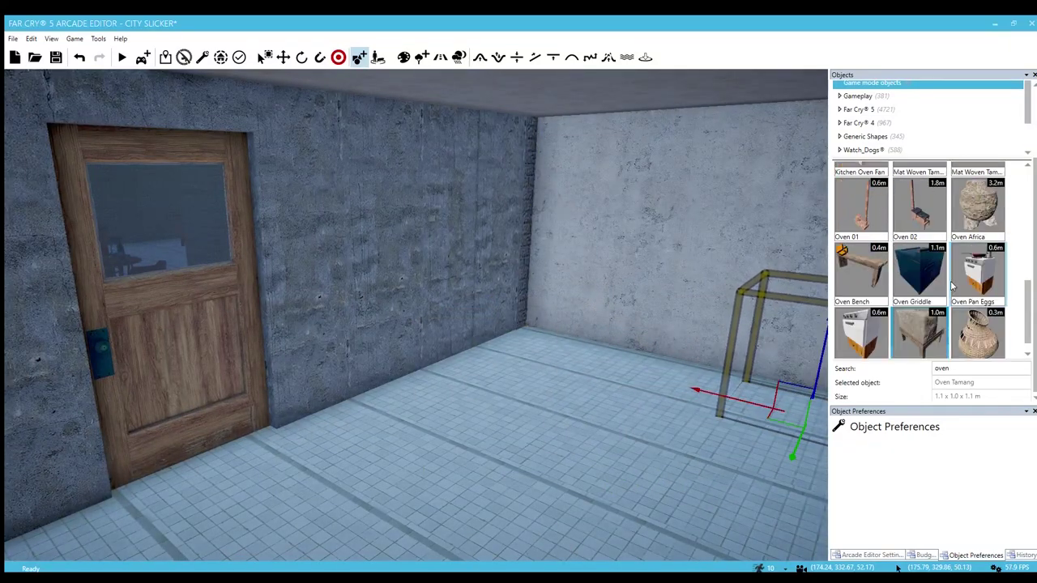
Step: Search the object browser for "micro" and place a Microwave on top of the kitchen table
{"action": "scroll", "coordinate": [946, 279], "scroll_direction": "up", "scroll_amount": 1}
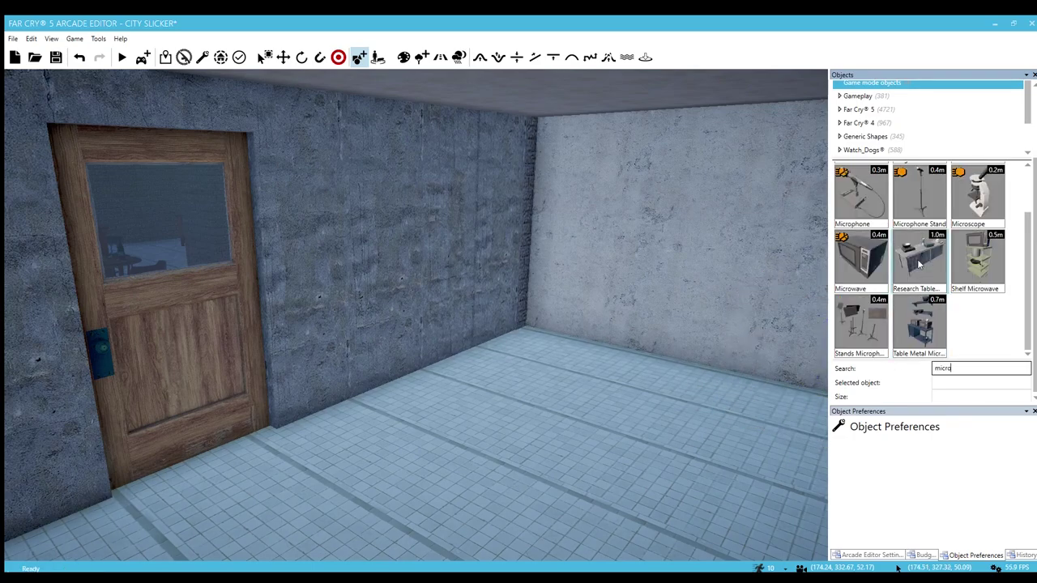
{"action": "right_click_drag", "start_coordinate": [504, 412], "coordinate": [544, 451]}
{"action": "key", "text": "w"}
{"action": "key", "text": "w"}
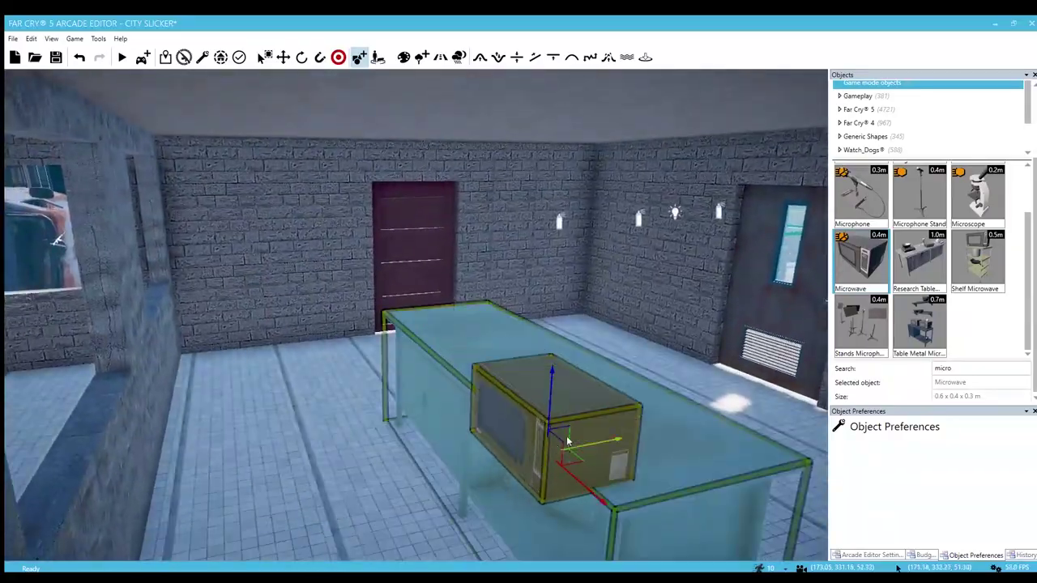
{"action": "left_click", "coordinate": [624, 442]}
{"action": "key", "text": "d"}
{"action": "right_click_drag", "start_coordinate": [620, 444], "coordinate": [822, 442]}
{"action": "key", "text": "w"}
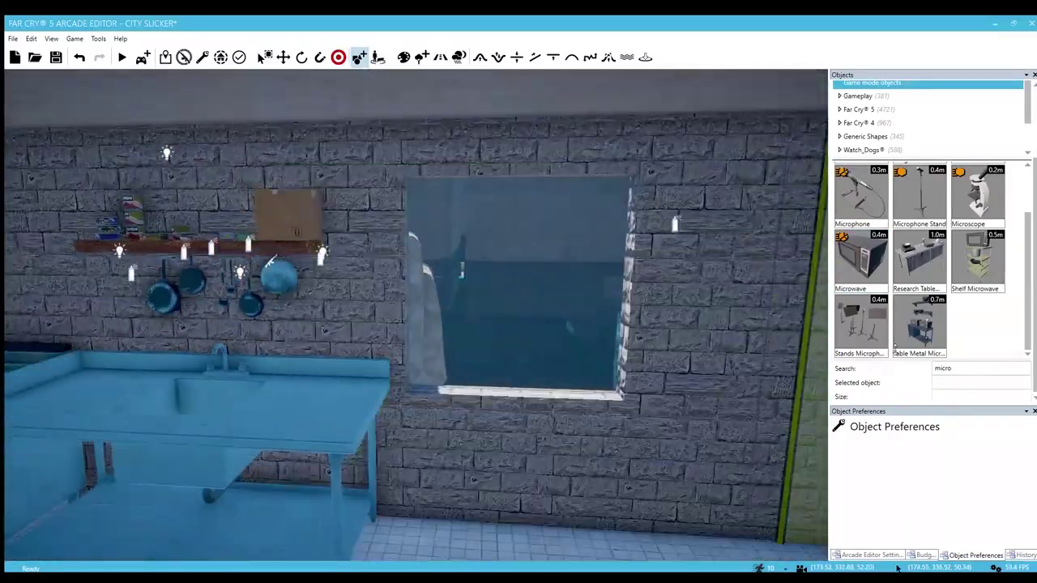
Step: Place a Shelf Microwave on the tiled floor against the brick wall beside the kitchen window
{"action": "key", "text": "s"}
{"action": "left_click", "coordinate": [978, 264]}
{"action": "right_click_drag", "start_coordinate": [474, 389], "coordinate": [480, 437]}
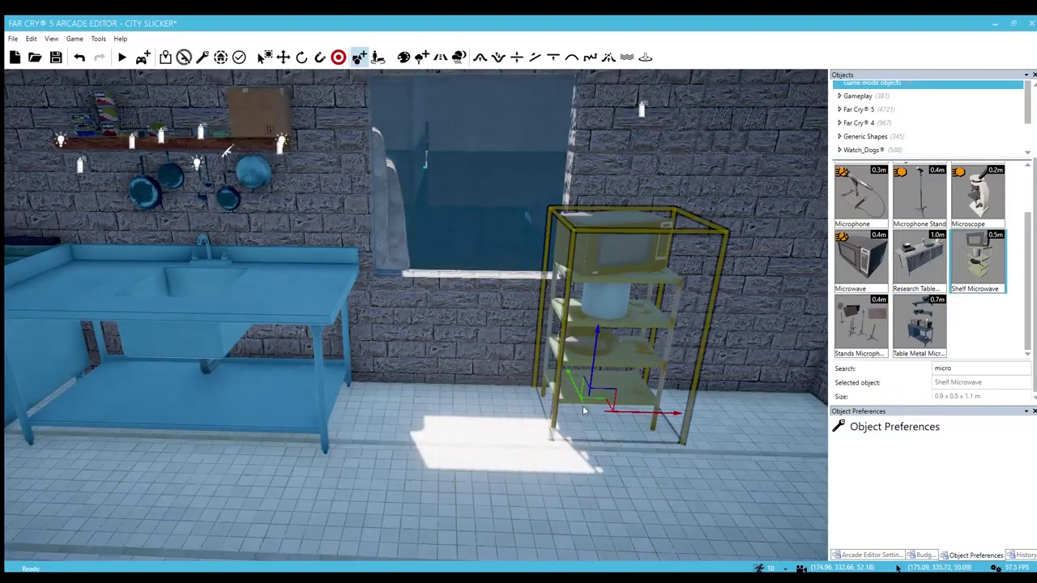
{"action": "left_click", "coordinate": [637, 416]}
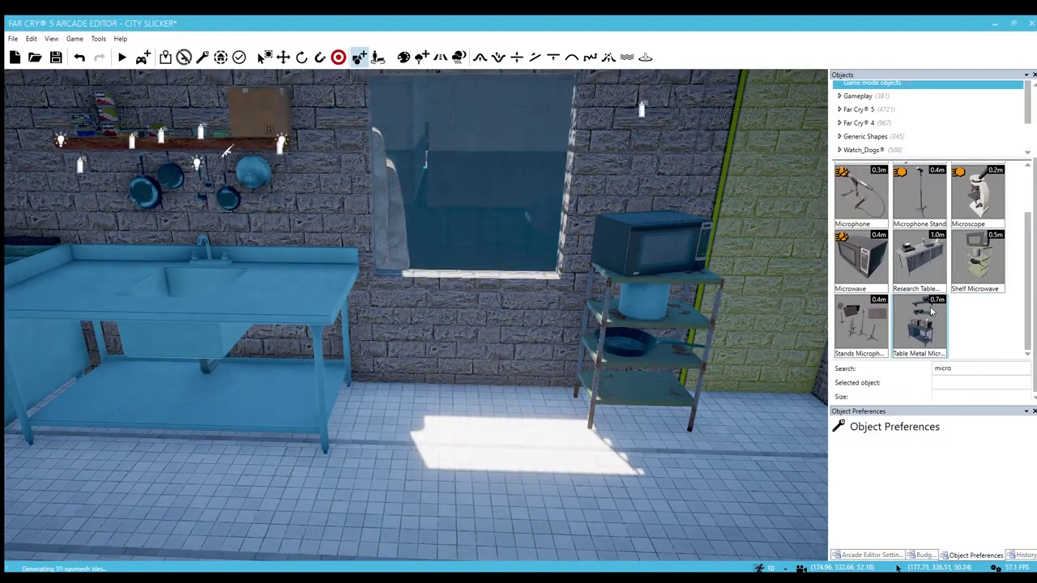
Step: Try out the Research Table Microscope and the Fridge Microwave Wreckage in the kitchen
{"action": "right_click_drag", "start_coordinate": [482, 350], "coordinate": [551, 353]}
{"action": "right_click_drag", "start_coordinate": [426, 399], "coordinate": [369, 365]}
{"action": "key", "text": "d"}
{"action": "right_click_drag", "start_coordinate": [487, 442], "coordinate": [417, 466]}
{"action": "key", "text": "a"}
{"action": "left_click", "coordinate": [862, 326]}
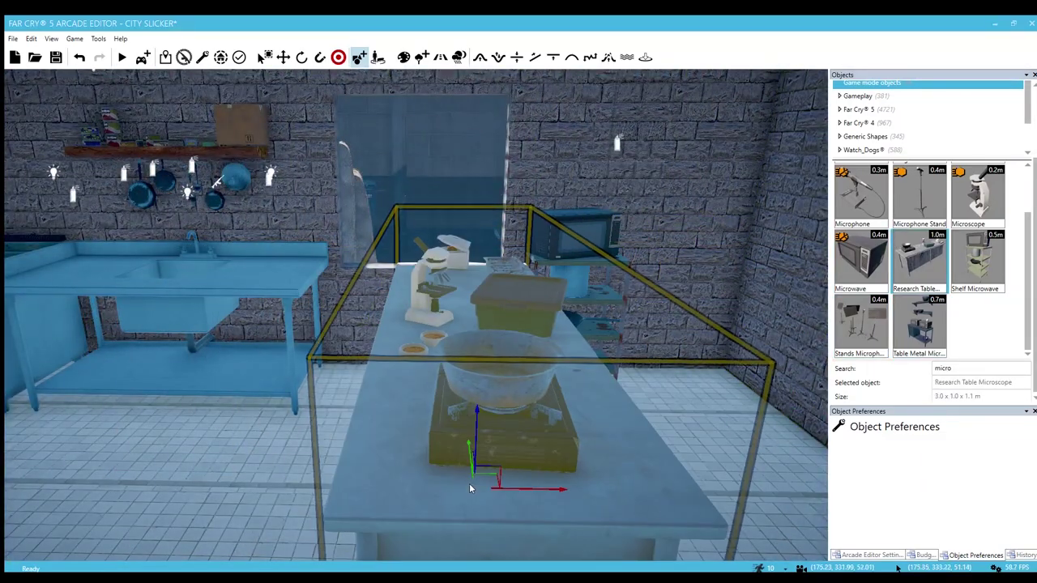
{"action": "scroll", "coordinate": [916, 274], "scroll_direction": "up", "scroll_amount": 1}
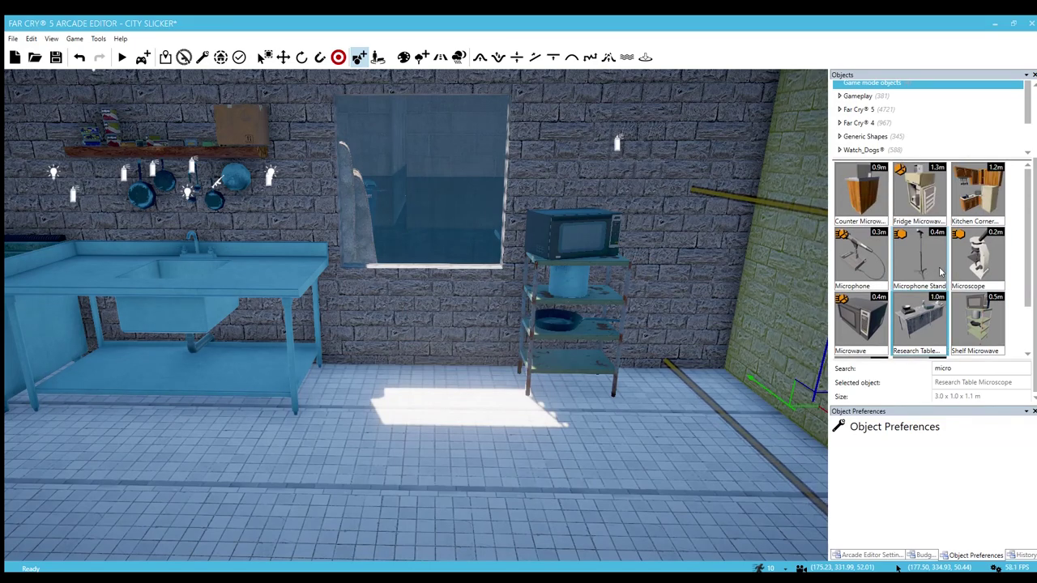
{"action": "left_click", "coordinate": [936, 198]}
{"action": "key", "text": "a"}
{"action": "right_click_drag", "start_coordinate": [493, 456], "coordinate": [592, 429]}
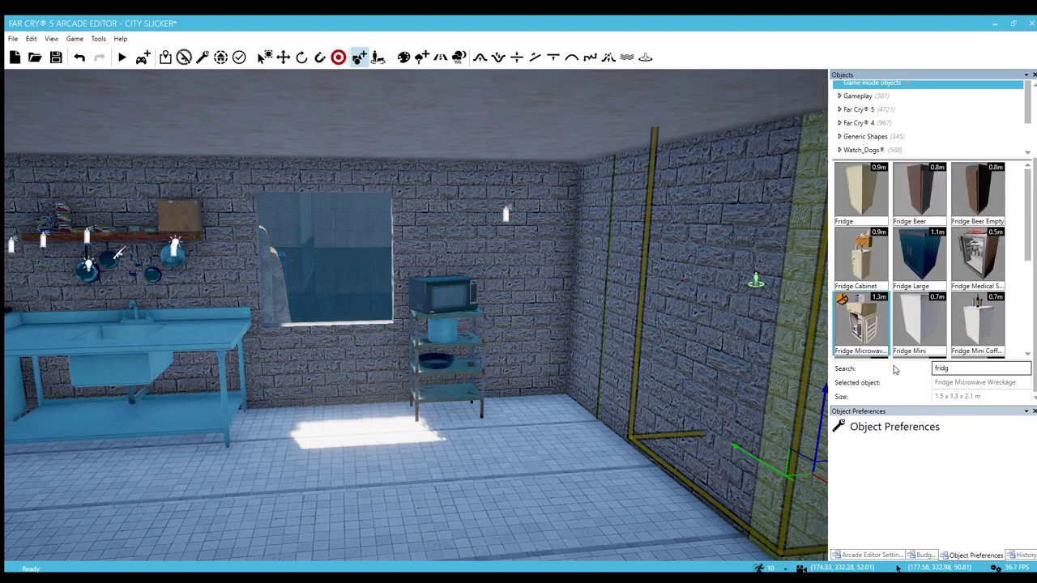
Step: Search the object browser for "fridg", try the Fridge Beer Empty and place a Fridge Beer in the corner behind the bar
{"action": "left_click_drag", "start_coordinate": [962, 203], "coordinate": [407, 474]}
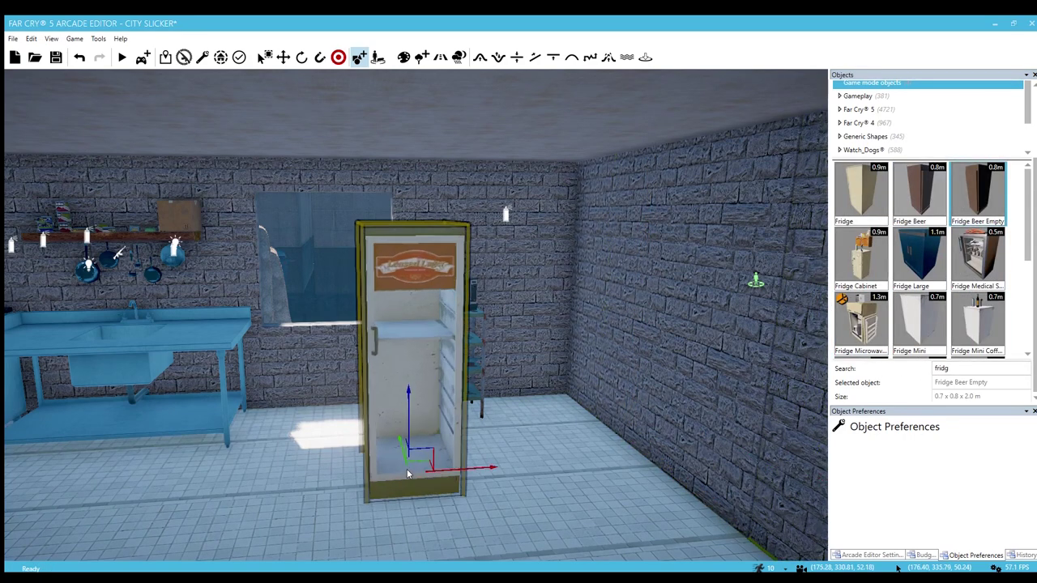
{"action": "key", "text": "a"}
{"action": "right_click_drag", "start_coordinate": [431, 474], "coordinate": [474, 466]}
{"action": "left_click", "coordinate": [918, 201]}
{"action": "mouse_move", "coordinate": [535, 454]}
{"action": "right_mouse_down"}
{"action": "mouse_move", "coordinate": [713, 454]}
{"action": "mouse_move", "coordinate": [535, 442]}
{"action": "mouse_move", "coordinate": [538, 463]}
{"action": "right_mouse_up"}
{"action": "key", "text": "w"}
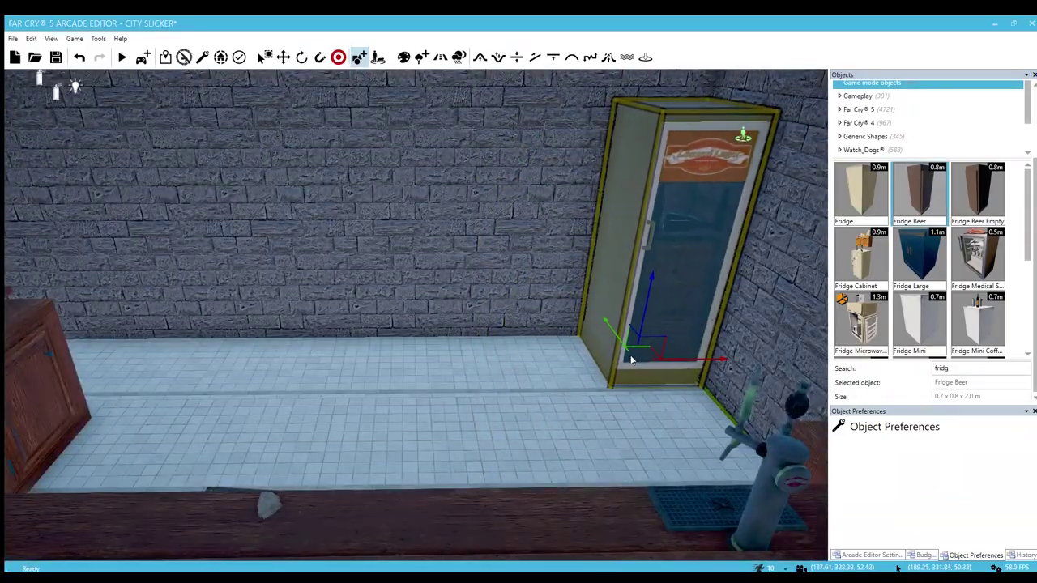
{"action": "left_click", "coordinate": [632, 360]}
Step: Place a Fridge Large on the tiled floor near the wooden door at the concrete-walled end of the kitchen
{"action": "right_click_drag", "start_coordinate": [597, 398], "coordinate": [380, 397]}
{"action": "key", "text": "w"}
{"action": "left_click", "coordinate": [921, 258]}
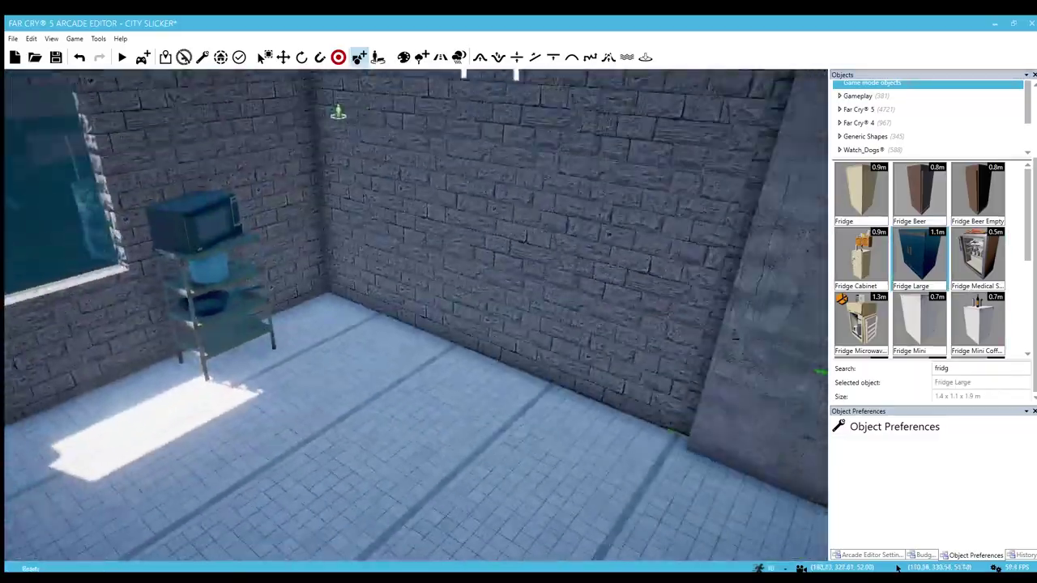
{"action": "right_click_drag", "start_coordinate": [437, 405], "coordinate": [434, 384]}
{"action": "key", "text": "w"}
{"action": "key", "text": "d"}
{"action": "left_click", "coordinate": [457, 387]}
Step: Rotate the large fridge so its doors face the room and move it into the corner beside the wooden door
{"action": "key", "text": "e"}
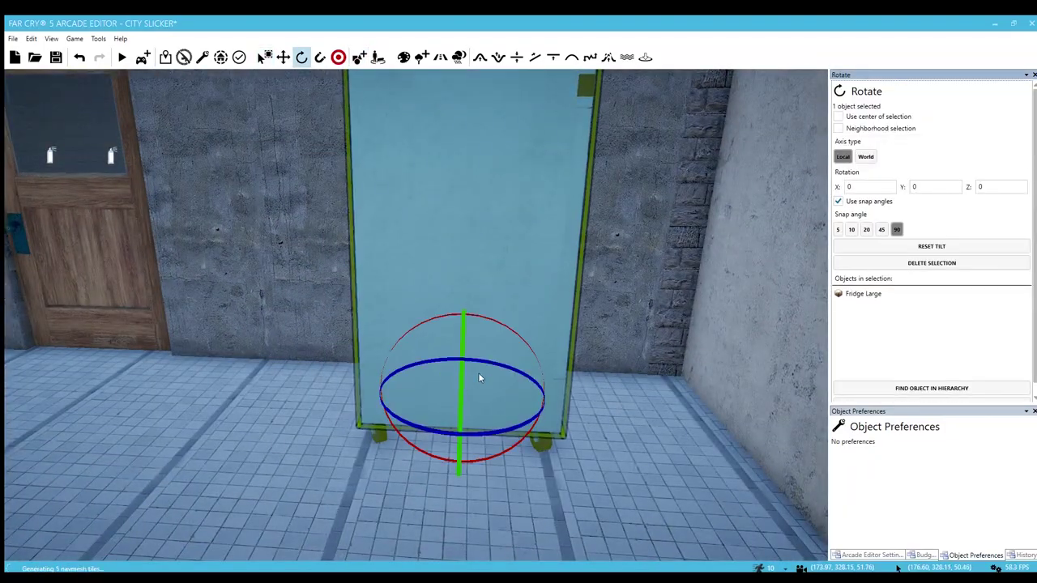
{"action": "left_click_drag", "start_coordinate": [478, 361], "coordinate": [483, 362]}
{"action": "key", "text": "w"}
{"action": "key", "text": "a"}
{"action": "right_click_drag", "start_coordinate": [483, 362], "coordinate": [606, 389]}
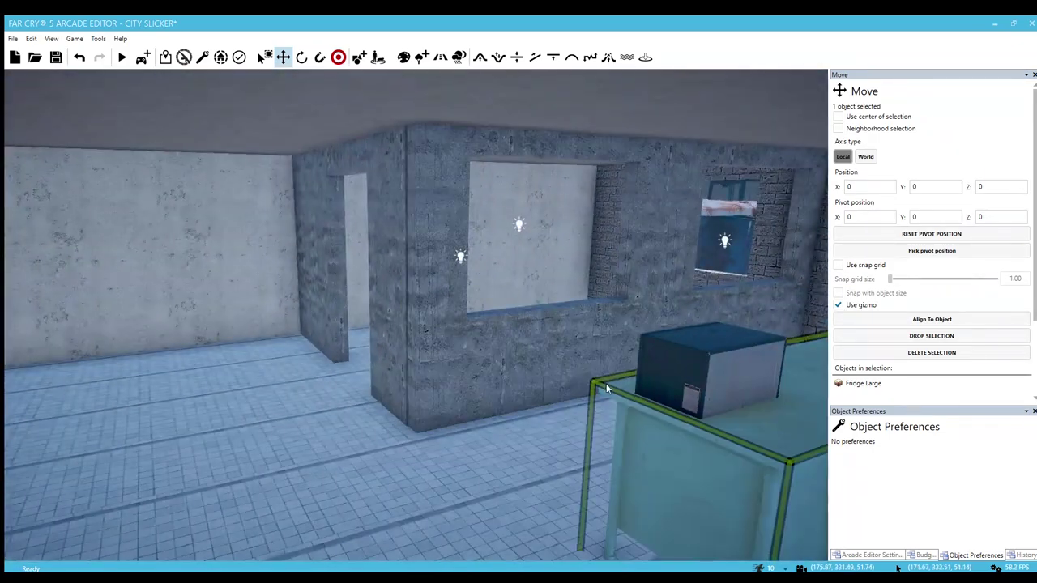
Step: Search the object browser for "table" and place a Lab Table near the pale concrete wall by the large fridge
{"action": "key", "text": "5"}
{"action": "left_click_drag", "start_coordinate": [1034, 319], "coordinate": [1029, 390]}
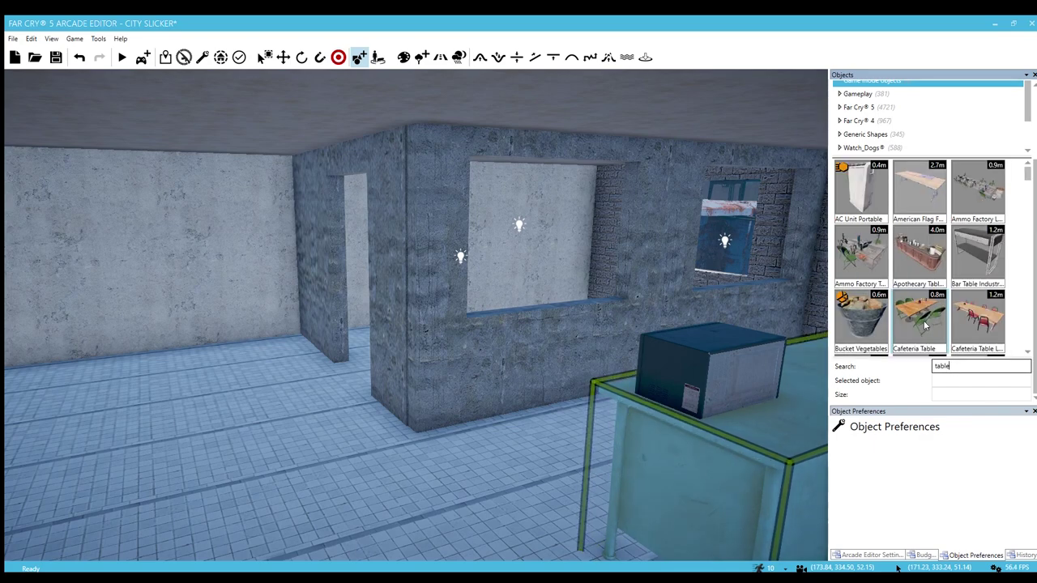
{"action": "right_click_drag", "start_coordinate": [697, 462], "coordinate": [393, 424]}
{"action": "key", "text": "w"}
{"action": "key", "text": "a"}
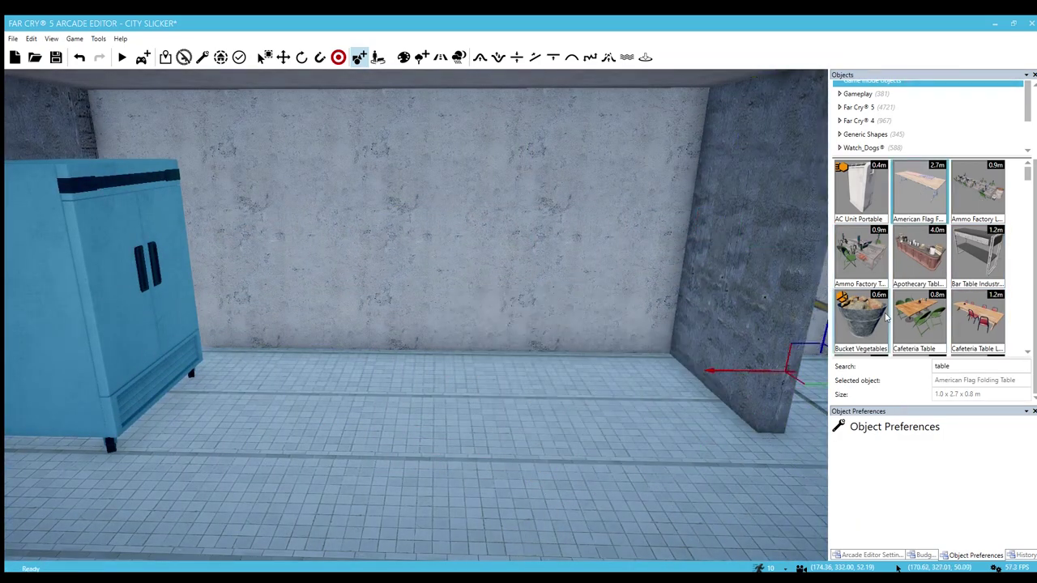
{"action": "scroll", "coordinate": [926, 302], "scroll_direction": "down", "scroll_amount": 5}
{"action": "scroll", "coordinate": [927, 302], "scroll_direction": "down", "scroll_amount": 3}
{"action": "right_click_drag", "start_coordinate": [528, 379], "coordinate": [555, 374]}
{"action": "left_click", "coordinate": [555, 369]}
Step: Rotate the Lab Table parallel to the pale concrete wall and move it up against that wall
{"action": "key", "text": "3"}
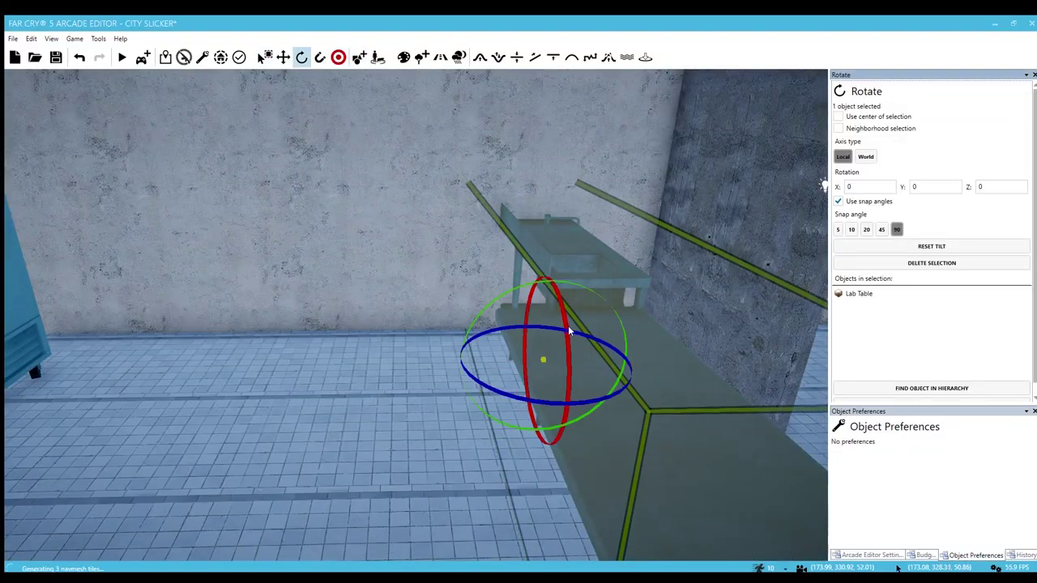
{"action": "left_click_drag", "start_coordinate": [573, 331], "coordinate": [498, 344]}
{"action": "key", "text": "2"}
{"action": "right_click_drag", "start_coordinate": [499, 342], "coordinate": [511, 355]}
Step: Search the object browser for "metal" and place a metal cabinet with cans against the brick wall beside the kitchen door
{"action": "key", "text": "5"}
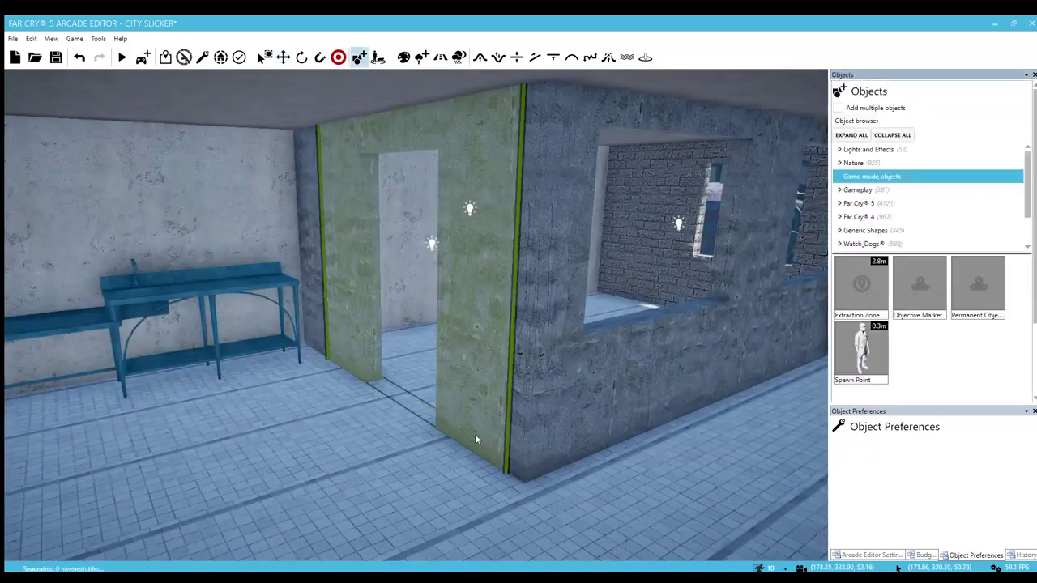
{"action": "scroll", "coordinate": [1013, 358], "scroll_direction": "down", "scroll_amount": 2}
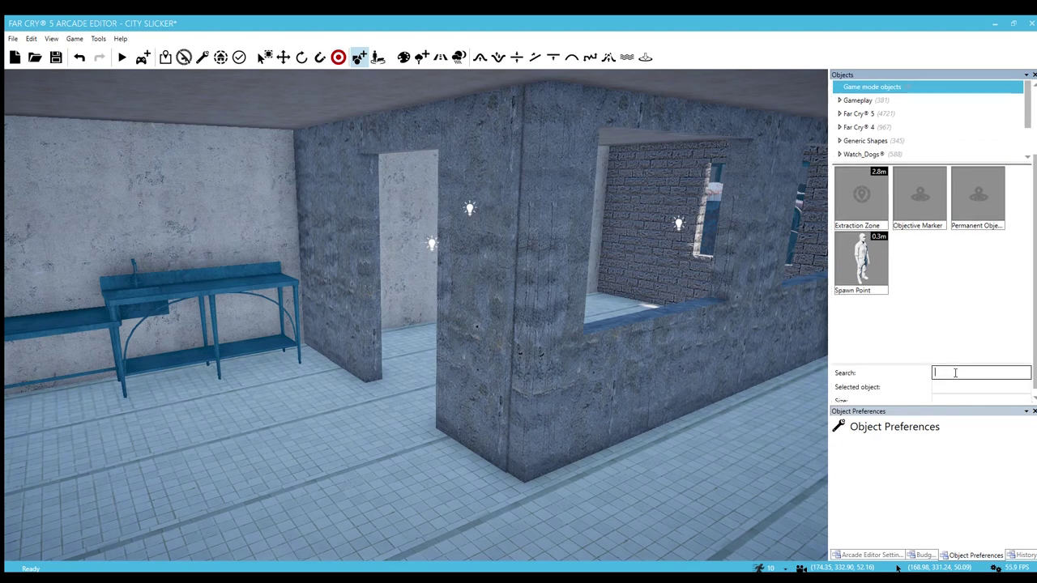
{"action": "type", "text": "al"}
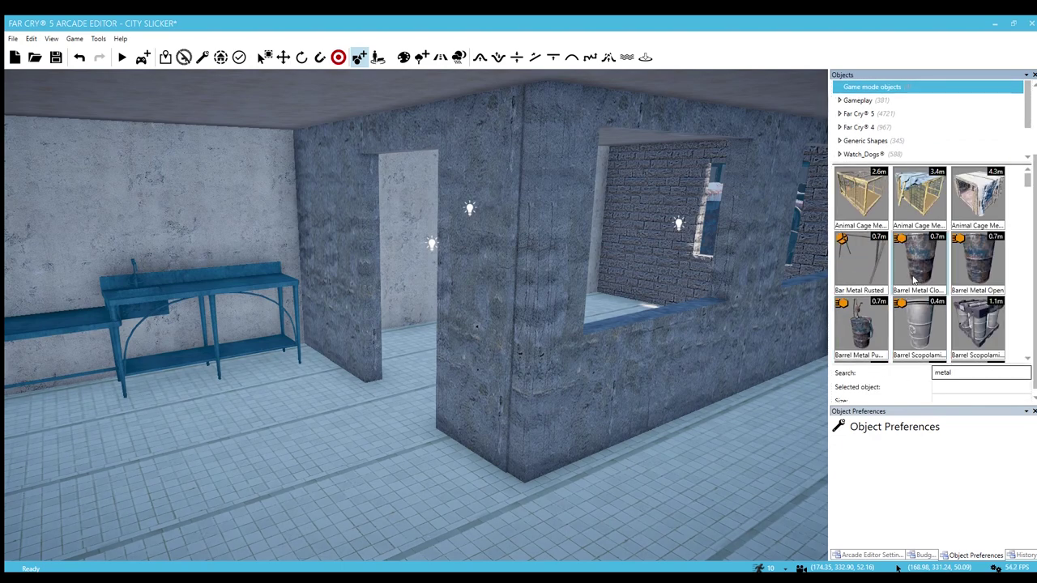
{"action": "scroll", "coordinate": [914, 280], "scroll_direction": "down", "scroll_amount": 3}
{"action": "scroll", "coordinate": [917, 278], "scroll_direction": "down", "scroll_amount": 2}
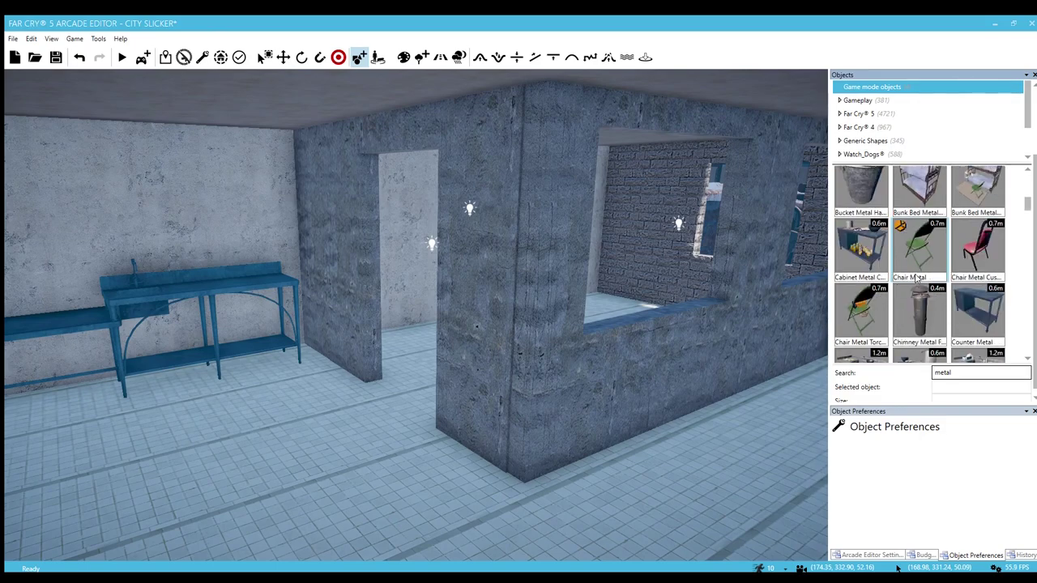
{"action": "right_click_drag", "start_coordinate": [532, 444], "coordinate": [562, 448]}
{"action": "key", "text": "w"}
{"action": "left_click", "coordinate": [456, 402]}
{"action": "key", "text": "Escape"}
Step: Place a Counter Metal Burgers under the kitchen window between the metal sink and the microwave shelf
{"action": "right_click_drag", "start_coordinate": [482, 406], "coordinate": [345, 425]}
{"action": "key", "text": "w"}
{"action": "key", "text": "s"}
{"action": "scroll", "coordinate": [919, 253], "scroll_direction": "down", "scroll_amount": 3}
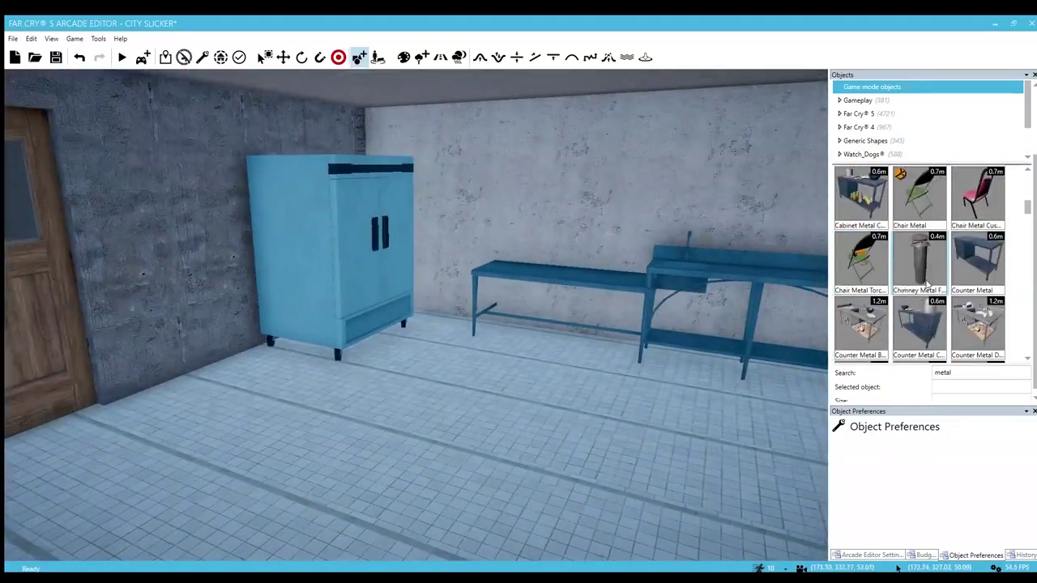
{"action": "scroll", "coordinate": [918, 255], "scroll_direction": "up", "scroll_amount": 1}
{"action": "scroll", "coordinate": [917, 255], "scroll_direction": "down", "scroll_amount": 1}
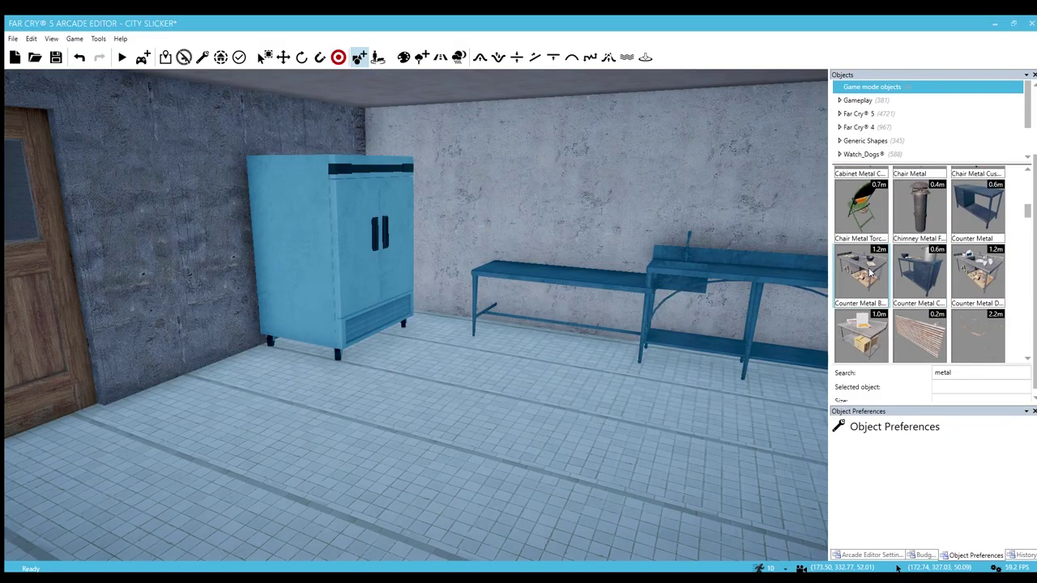
{"action": "left_click", "coordinate": [853, 275]}
{"action": "right_click_drag", "start_coordinate": [517, 436], "coordinate": [413, 457]}
{"action": "key", "text": "s"}
{"action": "key", "text": "w"}
{"action": "key", "text": "d"}
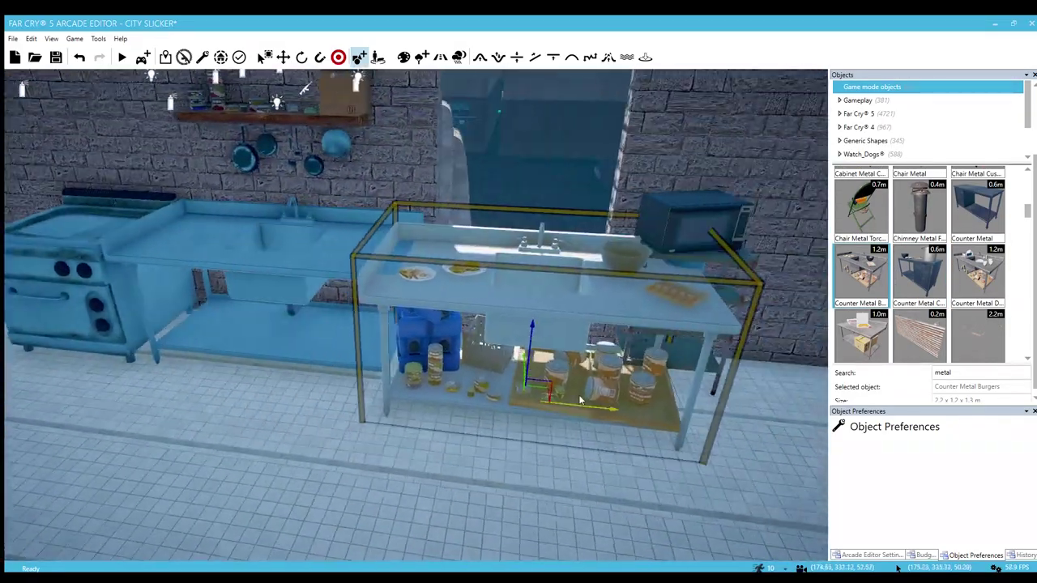
{"action": "left_click", "coordinate": [485, 370]}
Step: Delete the Sink Kitchen Metal and move the burgers counter into its place next to the oven
{"action": "left_click", "coordinate": [275, 263]}
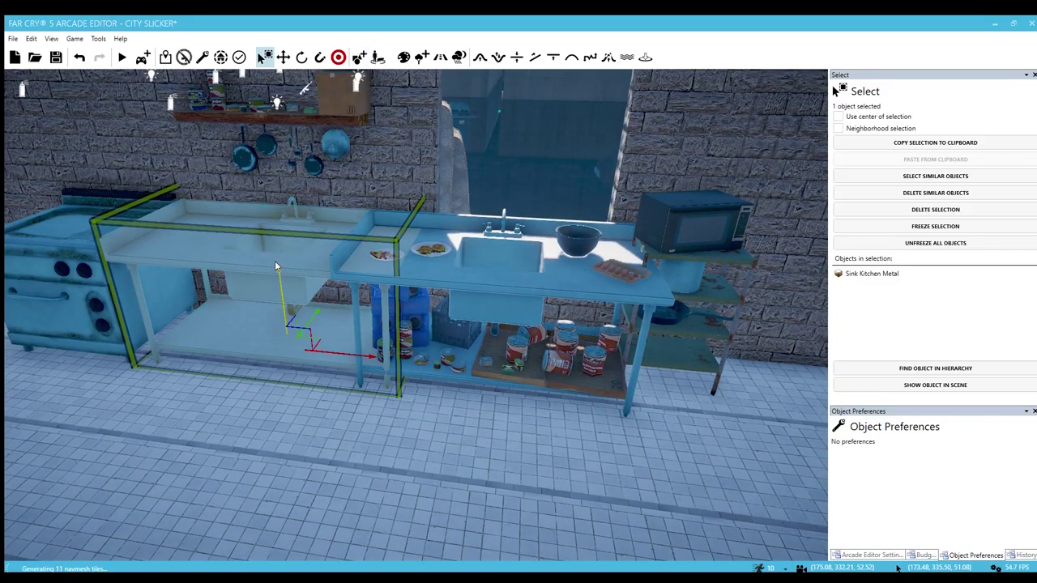
{"action": "key", "text": "Delete"}
{"action": "left_click", "coordinate": [398, 253]}
{"action": "left_click_drag", "start_coordinate": [539, 376], "coordinate": [348, 346]}
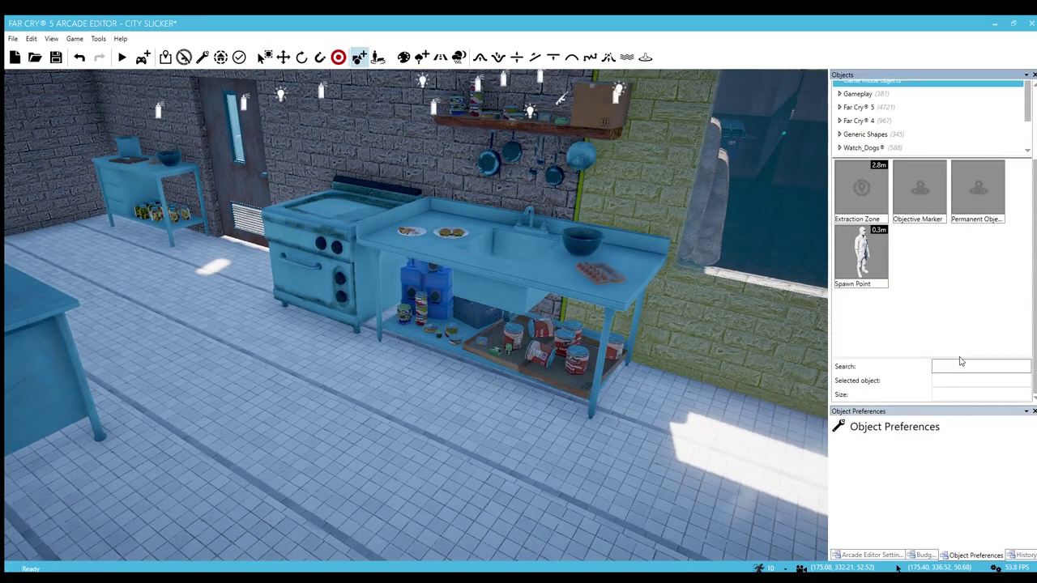
Step: Search the object browser for "metal" again and try out the Counter Metal Cooking beside the burgers counter
{"action": "left_click", "coordinate": [964, 365]}
{"action": "type", "text": "met"}
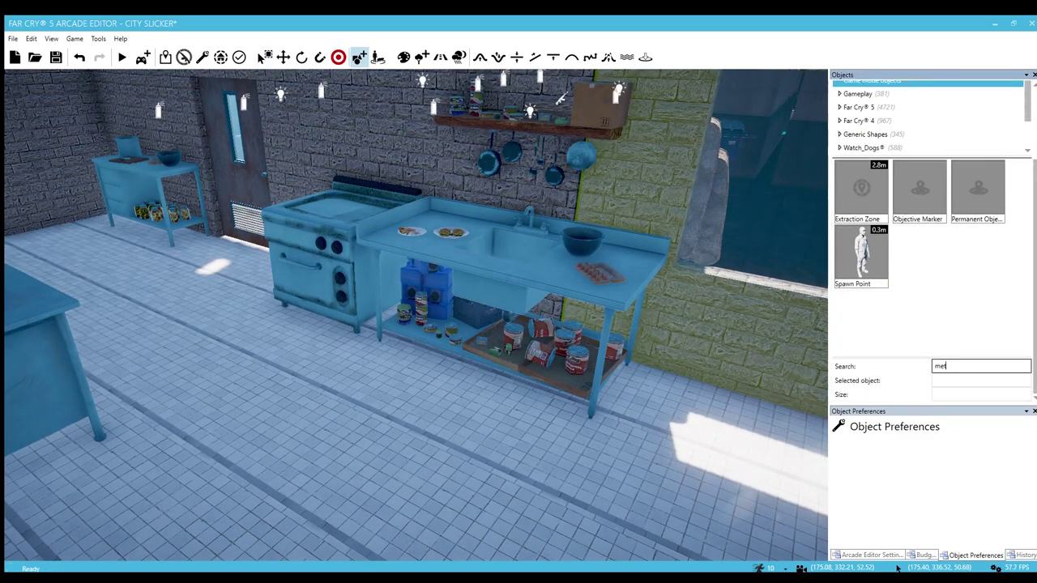
{"action": "type", "text": "al"}
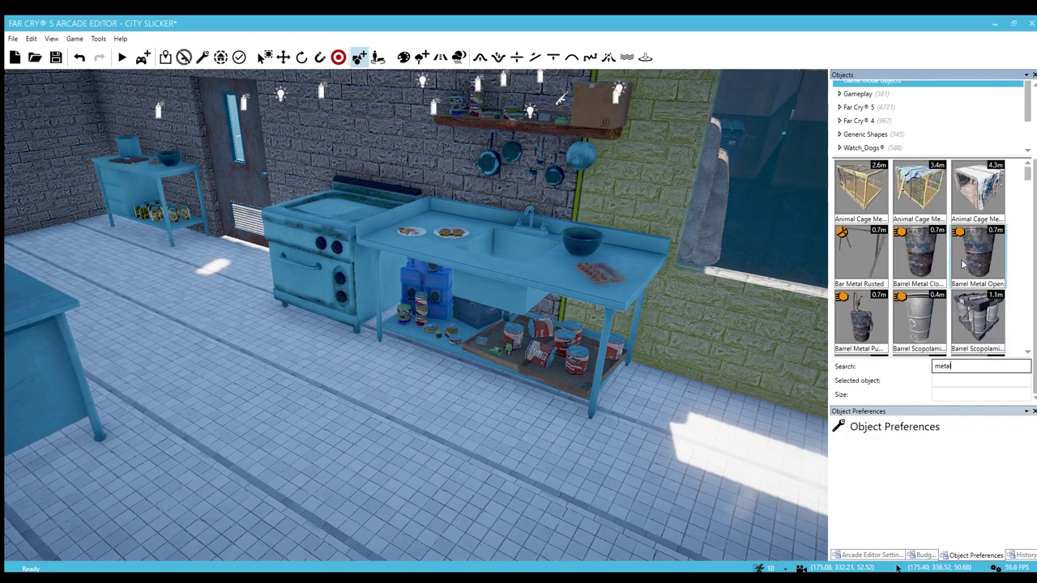
{"action": "scroll", "coordinate": [962, 264], "scroll_direction": "down", "scroll_amount": 10}
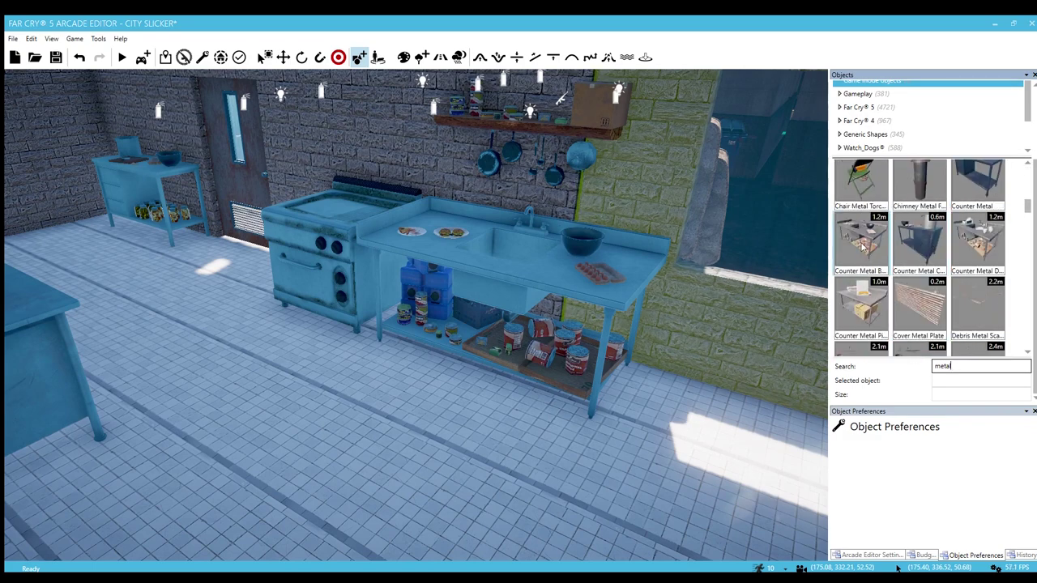
{"action": "left_click", "coordinate": [863, 248]}
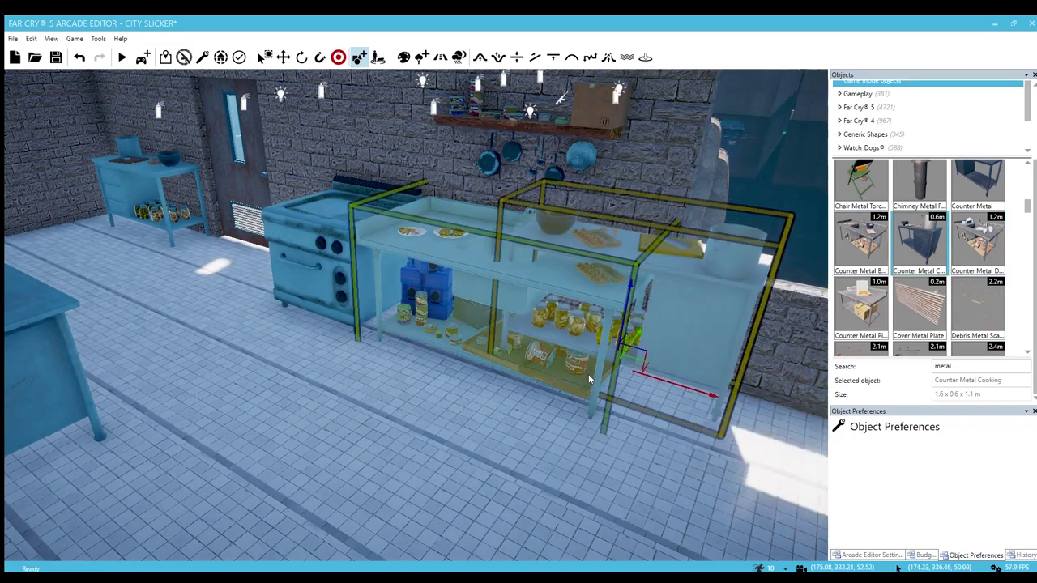
{"action": "right_click_drag", "start_coordinate": [524, 425], "coordinate": [288, 342]}
{"action": "key", "text": "w"}
{"action": "key", "text": "d"}
Step: Place a Counter Metal Pizza in the brick corner beside the purple door
{"action": "scroll", "coordinate": [918, 270], "scroll_direction": "down", "scroll_amount": 2}
{"action": "left_click_drag", "start_coordinate": [886, 235], "coordinate": [498, 422]}
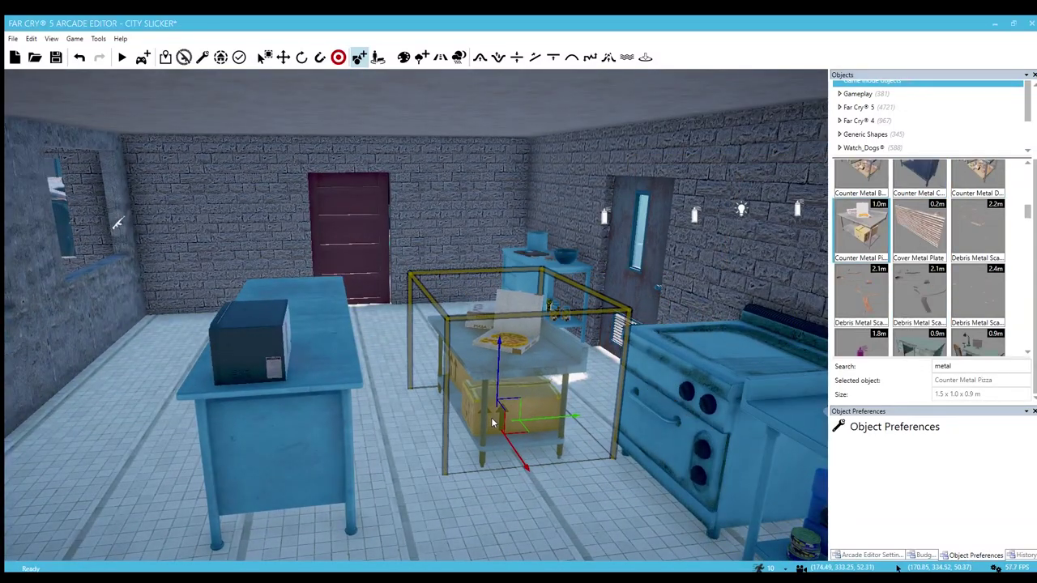
{"action": "key", "text": "w"}
{"action": "right_click_drag", "start_coordinate": [492, 422], "coordinate": [454, 466]}
{"action": "key", "text": "s"}
{"action": "key", "text": "s"}
{"action": "key", "text": "w"}
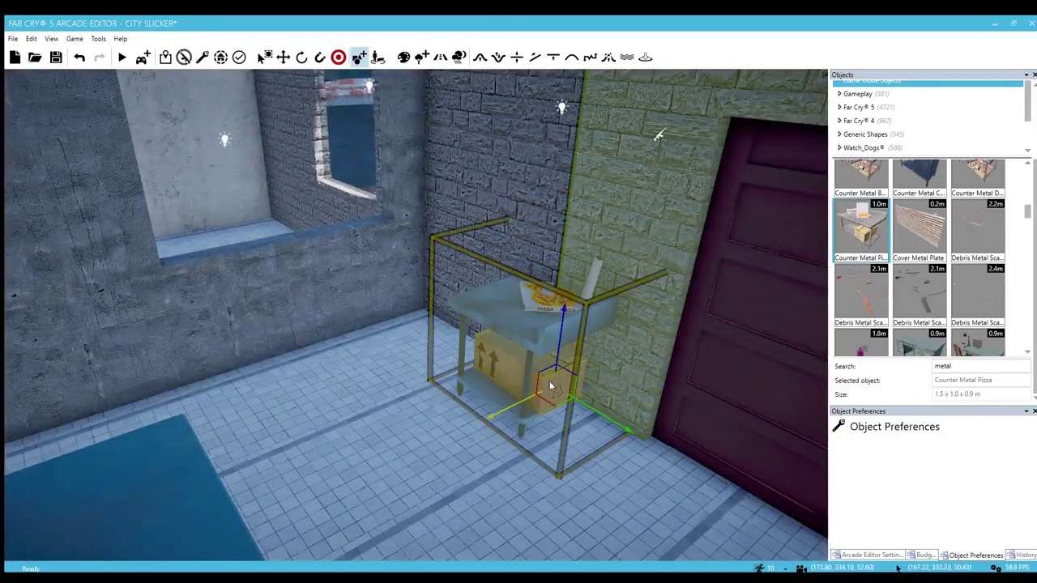
{"action": "left_click", "coordinate": [443, 393]}
Step: Rotate the pizza counter to line up with the brick wall and move it up against that wall
{"action": "key", "text": "e"}
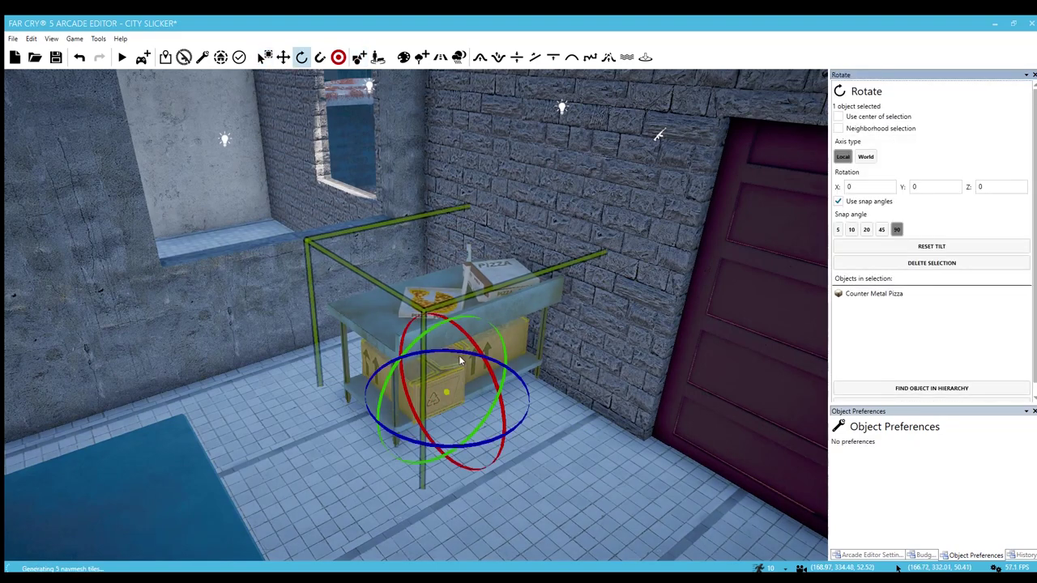
{"action": "left_click_drag", "start_coordinate": [438, 352], "coordinate": [461, 354]}
{"action": "key", "text": "2"}
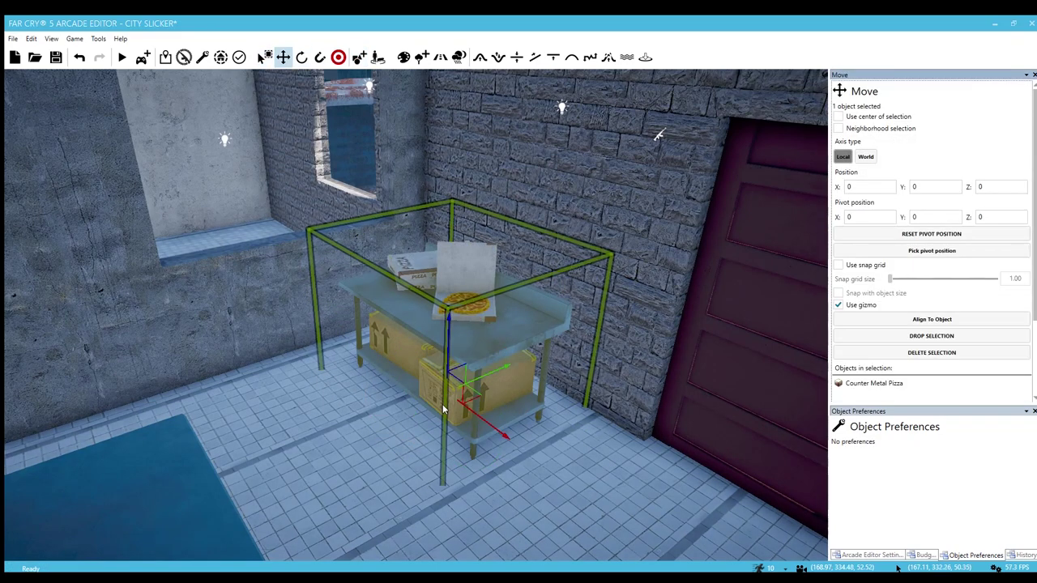
{"action": "left_click_drag", "start_coordinate": [478, 394], "coordinate": [519, 390]}
Step: Search the object browser for "food" and place a Can Food Pack Blue on the lower part of the Lab Table
{"action": "key", "text": "s"}
{"action": "mouse_move", "coordinate": [525, 395]}
{"action": "right_mouse_down"}
{"action": "mouse_move", "coordinate": [486, 369]}
{"action": "mouse_move", "coordinate": [348, 356]}
{"action": "mouse_move", "coordinate": [332, 344]}
{"action": "mouse_move", "coordinate": [512, 383]}
{"action": "mouse_move", "coordinate": [511, 395]}
{"action": "mouse_move", "coordinate": [491, 365]}
{"action": "mouse_move", "coordinate": [507, 357]}
{"action": "mouse_move", "coordinate": [512, 400]}
{"action": "right_mouse_up"}
{"action": "key", "text": "w"}
{"action": "key", "text": "s"}
{"action": "key", "text": "5"}
{"action": "key", "text": "w"}
{"action": "key", "text": "s"}
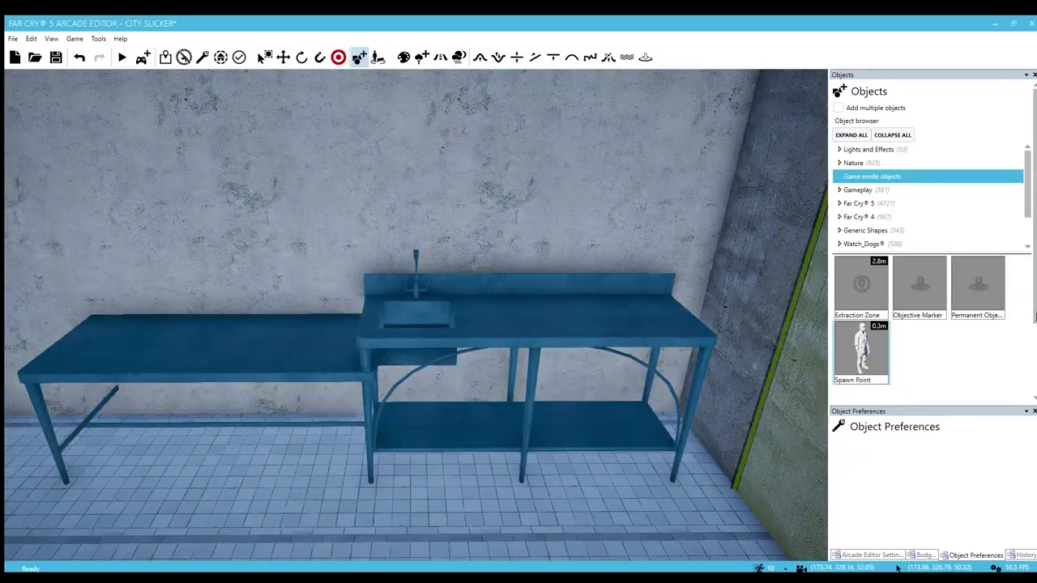
{"action": "scroll", "coordinate": [956, 363], "scroll_direction": "down", "scroll_amount": 2}
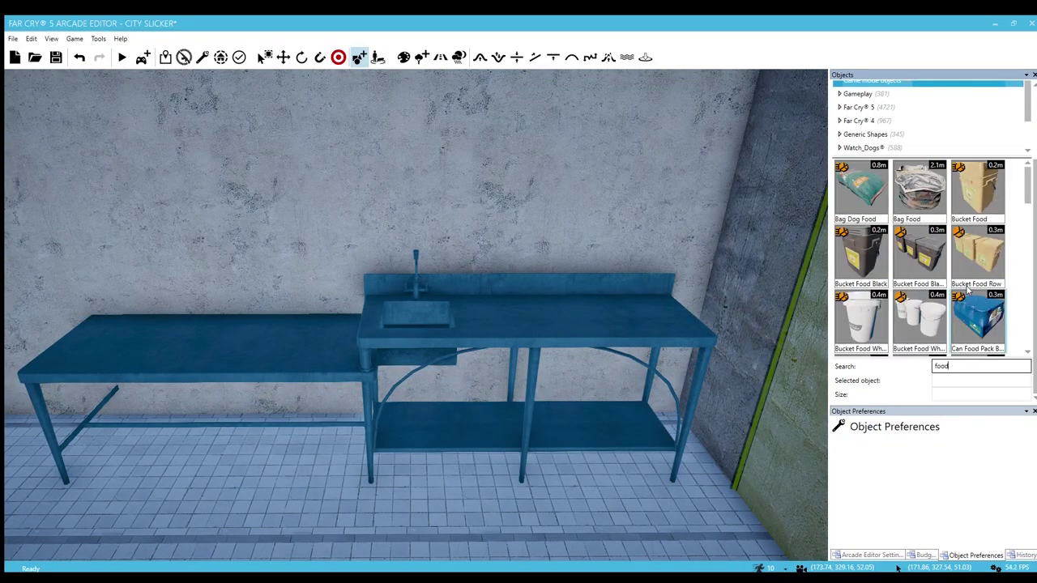
{"action": "left_click", "coordinate": [923, 275]}
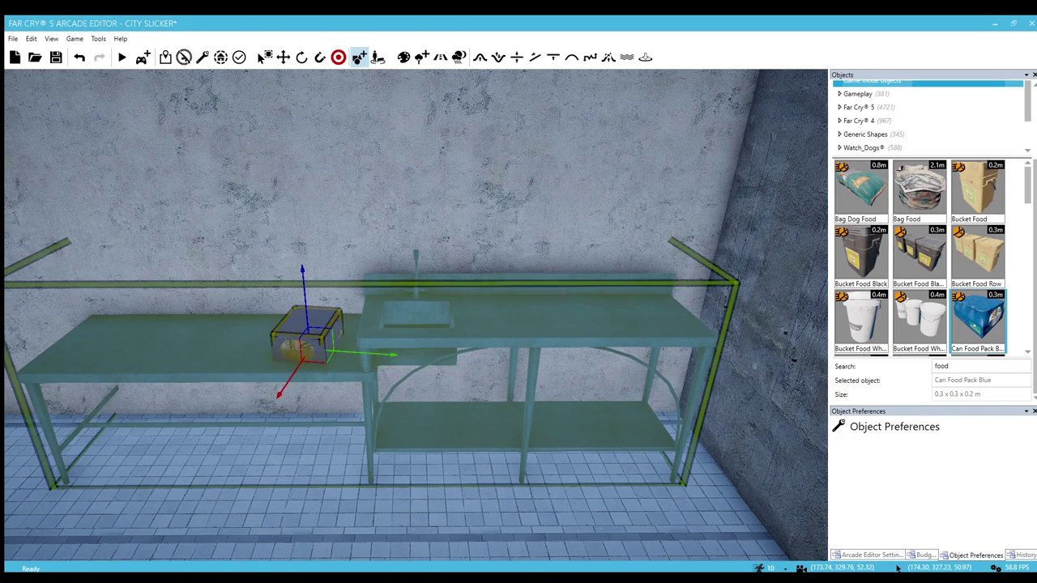
{"action": "left_click", "coordinate": [330, 348]}
Step: Place a Bucket Food Row on the floor beneath the lower Lab Table
{"action": "key", "text": "a"}
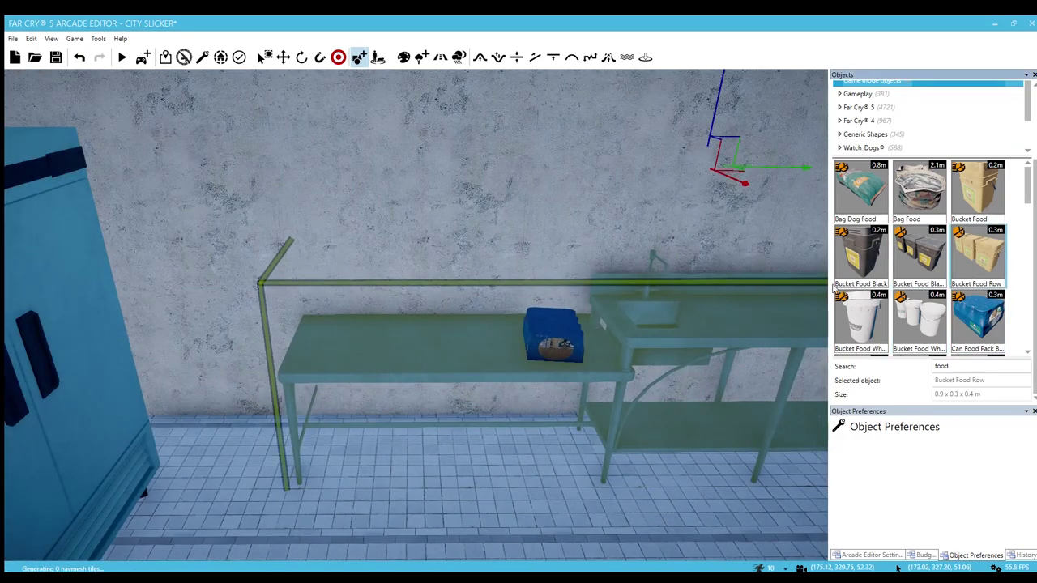
{"action": "scroll", "coordinate": [451, 341], "scroll_direction": "up", "scroll_amount": 5}
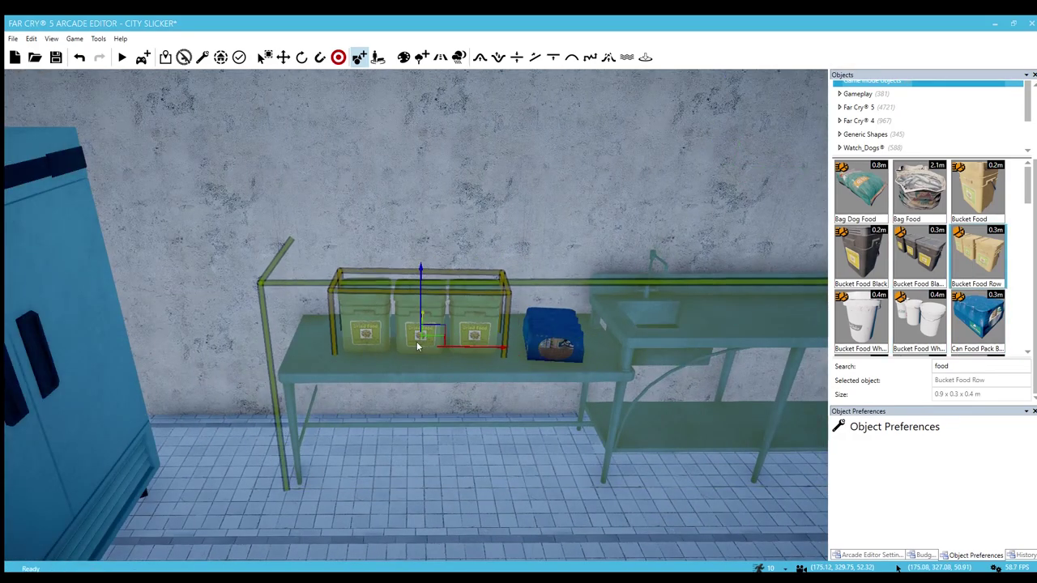
{"action": "scroll", "coordinate": [417, 347], "scroll_direction": "up", "scroll_amount": 5}
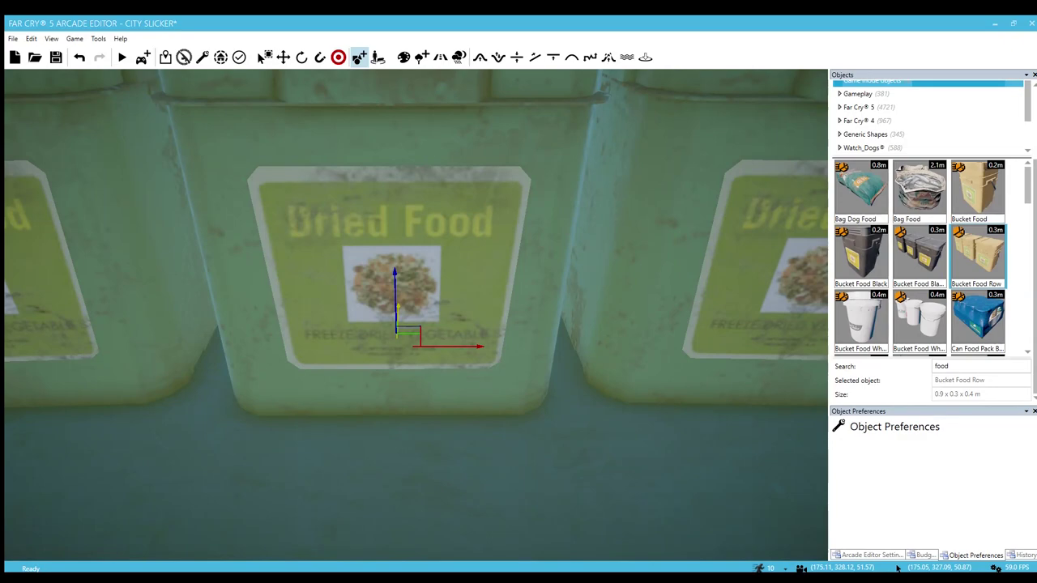
{"action": "key", "text": "s"}
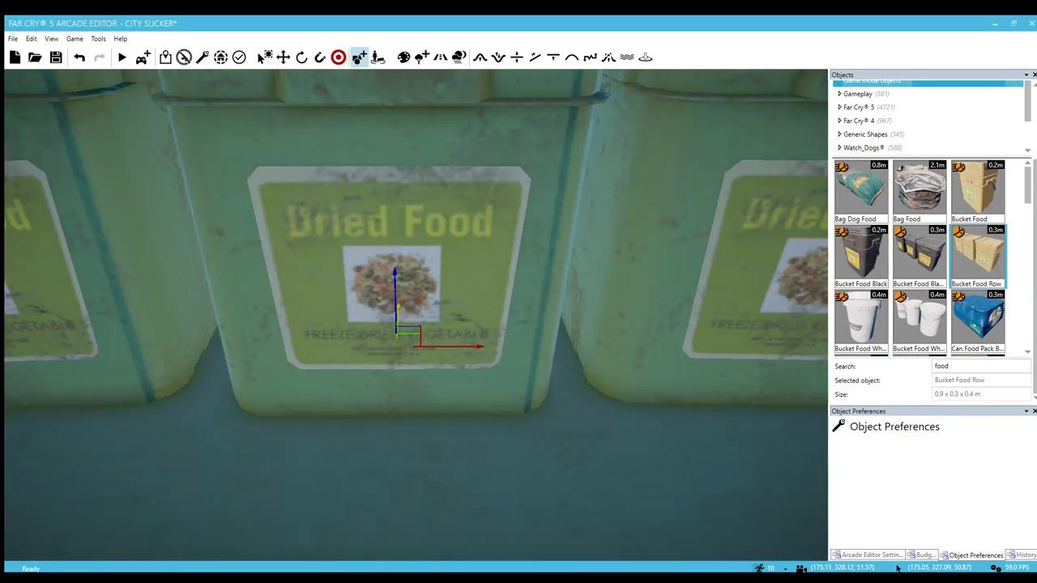
{"action": "key", "text": "s"}
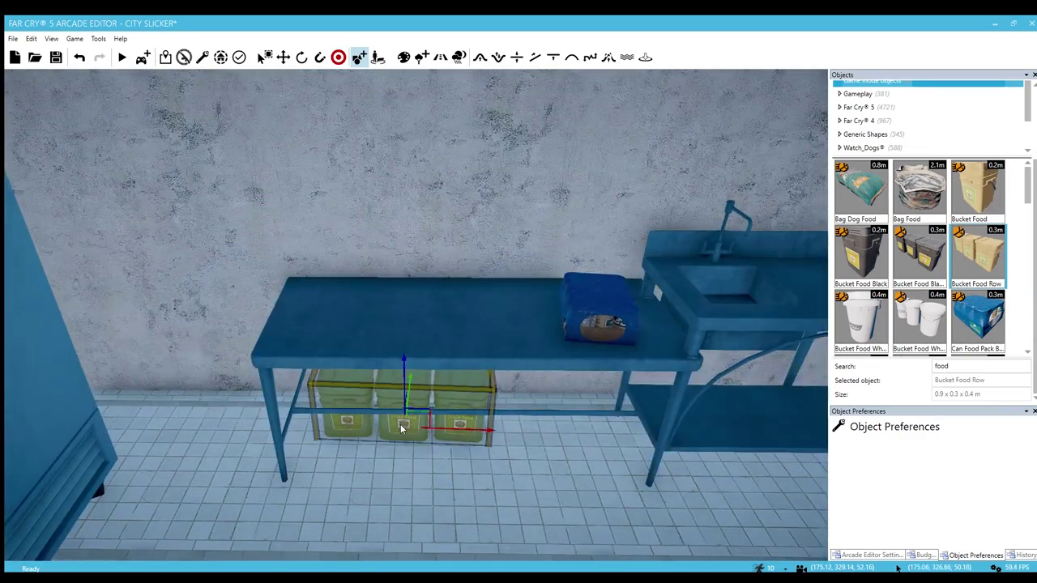
Step: Place a Can Food Pack Blue Stack on the end of the lower table nearest the fridge
{"action": "left_click", "coordinate": [923, 199]}
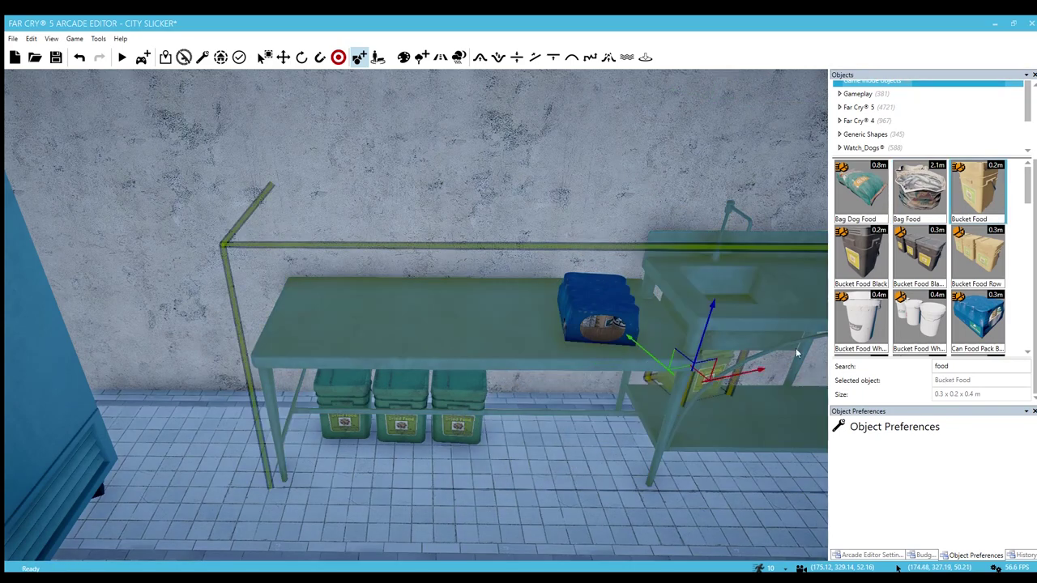
{"action": "scroll", "coordinate": [919, 271], "scroll_direction": "down", "scroll_amount": 1}
{"action": "left_click", "coordinate": [920, 269]}
{"action": "scroll", "coordinate": [920, 276], "scroll_direction": "down", "scroll_amount": 1}
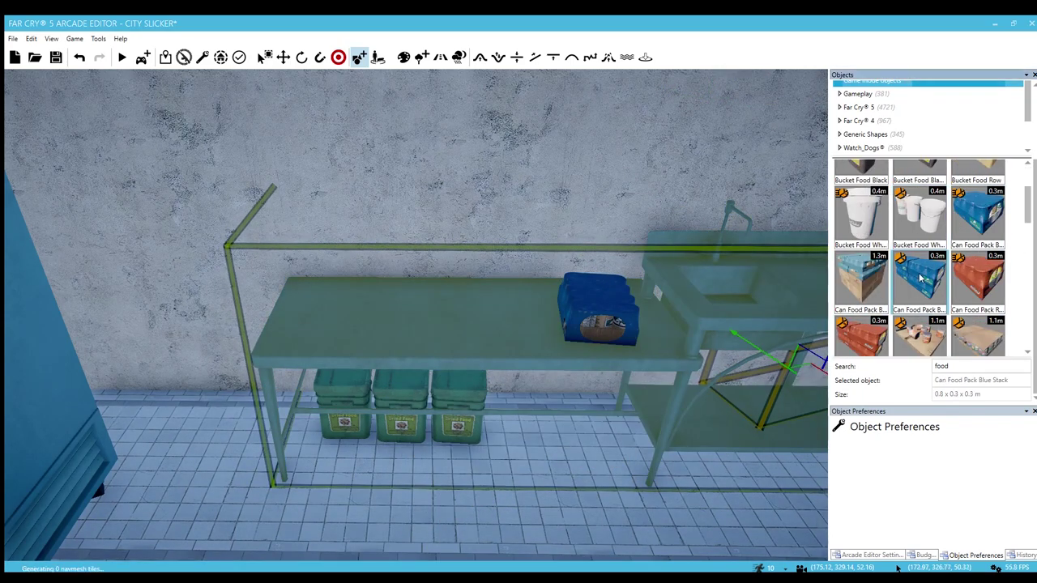
{"action": "left_click", "coordinate": [919, 280]}
{"action": "left_click", "coordinate": [373, 318]}
Step: Place a Cans Food set on the raised countertop beside the sink
{"action": "scroll", "coordinate": [921, 310], "scroll_direction": "down", "scroll_amount": 1}
{"action": "left_click", "coordinate": [921, 312]}
{"action": "right_click_drag", "start_coordinate": [451, 364], "coordinate": [441, 364]}
{"action": "key", "text": "s"}
{"action": "scroll", "coordinate": [920, 267], "scroll_direction": "down", "scroll_amount": 2}
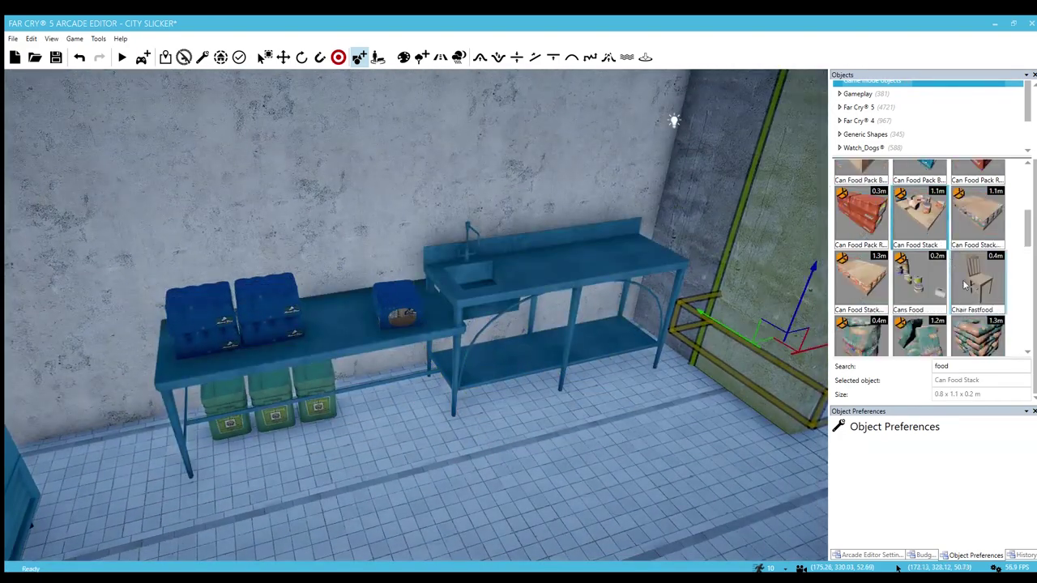
{"action": "left_click", "coordinate": [920, 231]}
{"action": "left_click", "coordinate": [580, 256]}
Step: Search the object browser for "plat" and look through the results for plates
{"action": "right_click_drag", "start_coordinate": [613, 354], "coordinate": [782, 353]}
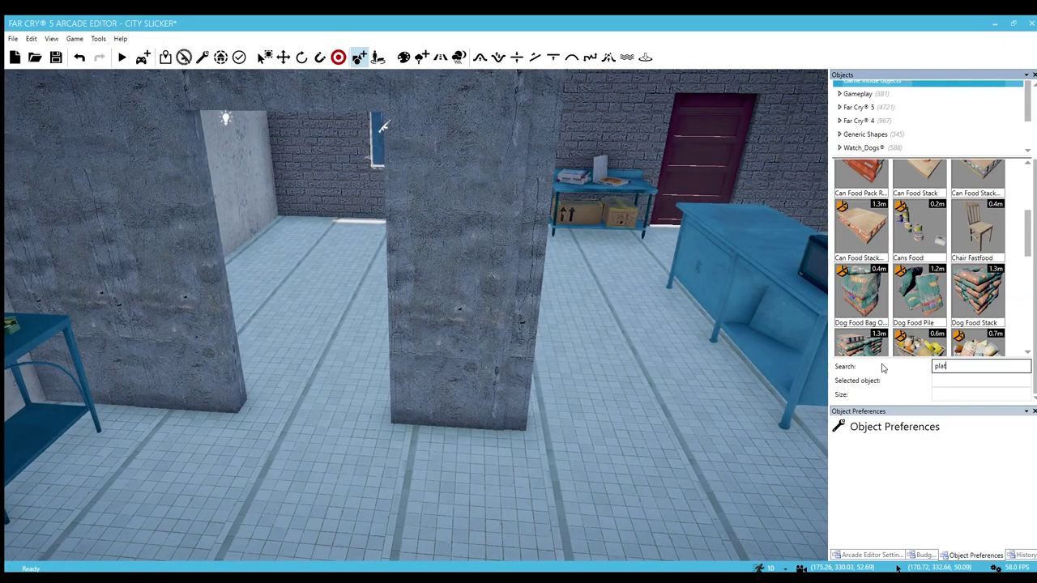
{"action": "scroll", "coordinate": [924, 284], "scroll_direction": "up", "scroll_amount": 2}
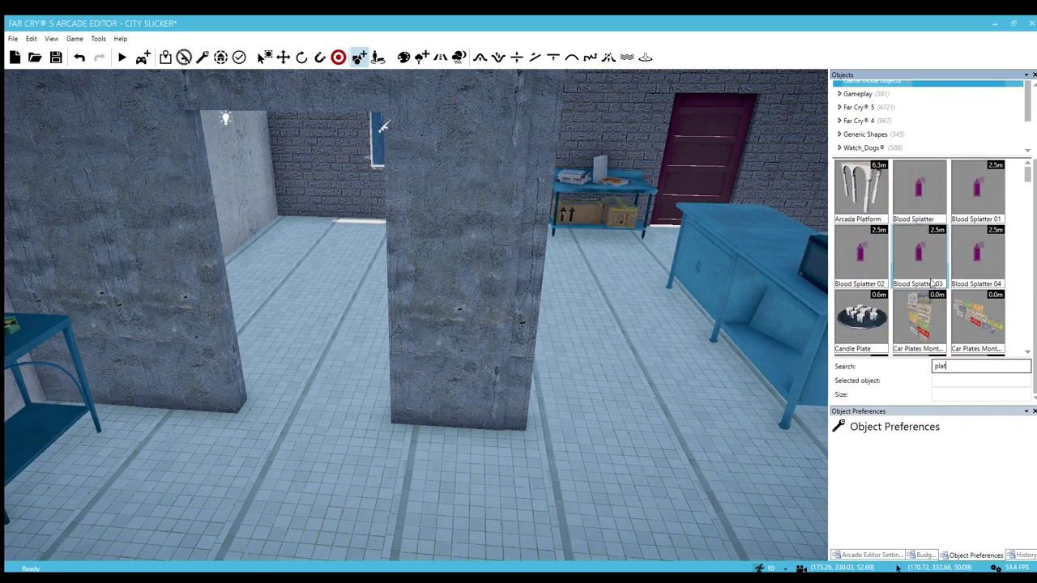
{"action": "scroll", "coordinate": [932, 278], "scroll_direction": "down", "scroll_amount": 3}
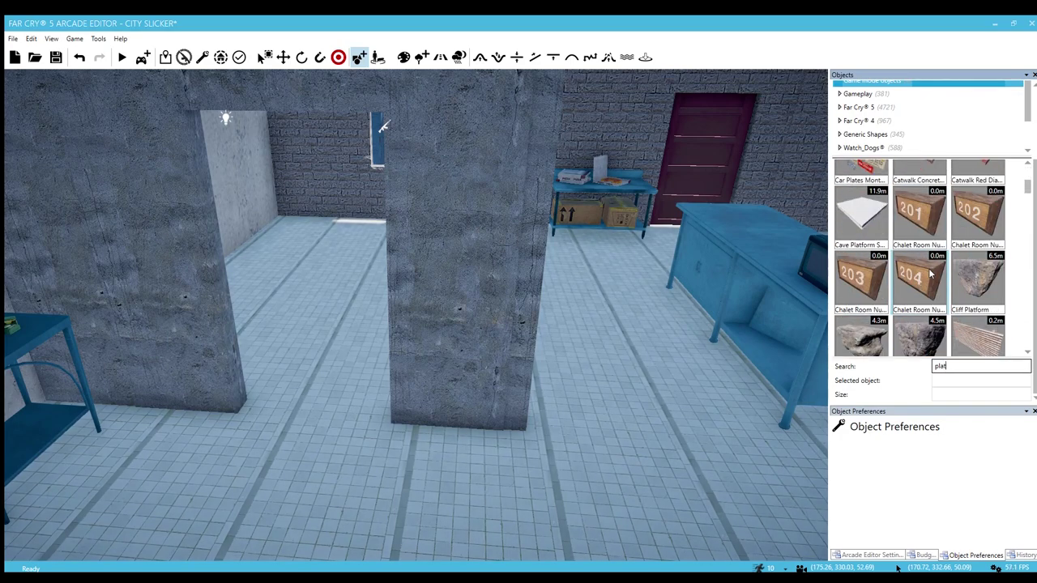
{"action": "scroll", "coordinate": [892, 243], "scroll_direction": "down", "scroll_amount": 10}
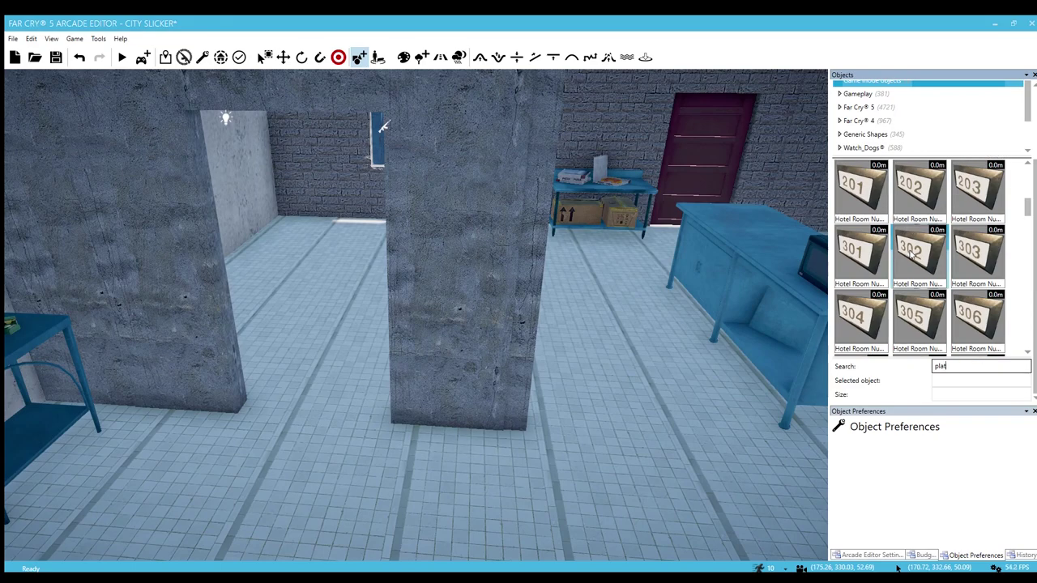
{"action": "scroll", "coordinate": [932, 265], "scroll_direction": "up", "scroll_amount": 5}
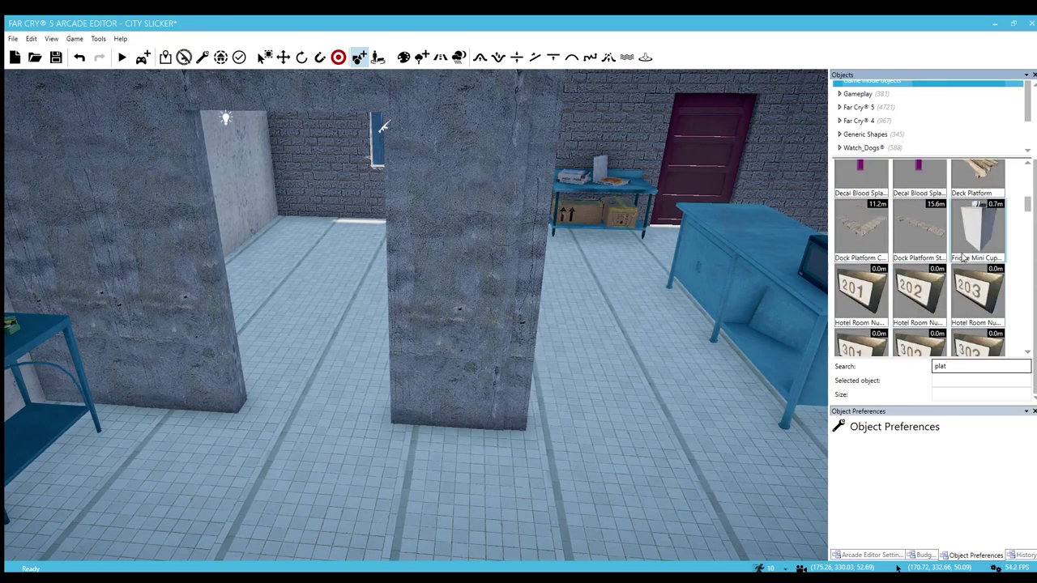
Step: Try out the Fridge Mini Cups Plates in the kitchen area
{"action": "key", "text": "d"}
{"action": "right_click_drag", "start_coordinate": [563, 397], "coordinate": [535, 438]}
{"action": "key", "text": "a"}
{"action": "right_click_drag", "start_coordinate": [371, 422], "coordinate": [583, 409]}
{"action": "key", "text": "w"}
{"action": "right_click_drag", "start_coordinate": [608, 478], "coordinate": [405, 474]}
{"action": "key", "text": "w"}
{"action": "key", "text": "s"}
{"action": "key", "text": "w"}
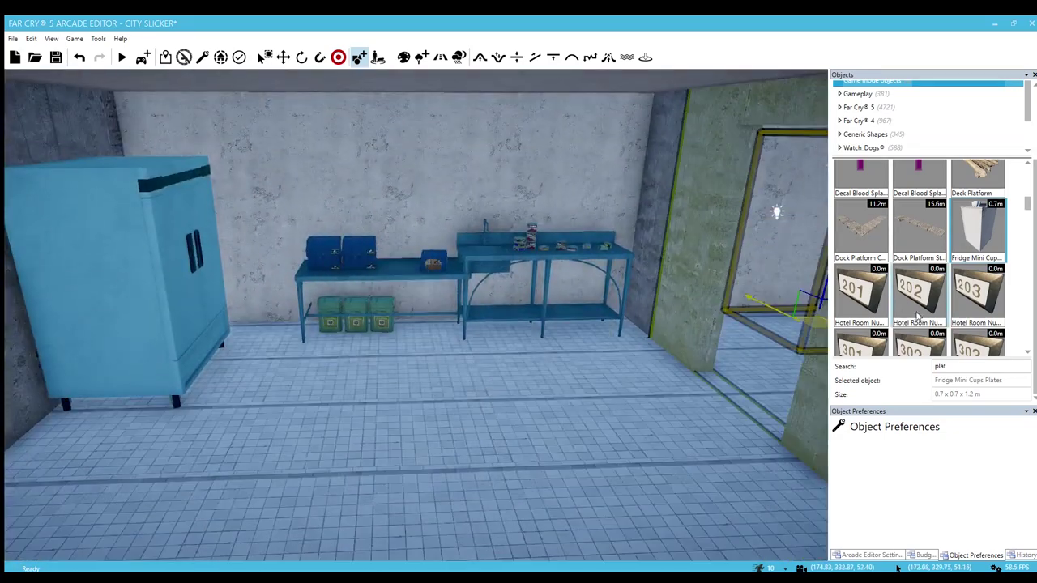
Step: Place a Plate Stack Cream and a Plate Stack Green side by side on the shelf beneath the sink counter
{"action": "scroll", "coordinate": [947, 303], "scroll_direction": "down", "scroll_amount": 8}
{"action": "scroll", "coordinate": [948, 300], "scroll_direction": "down", "scroll_amount": 3}
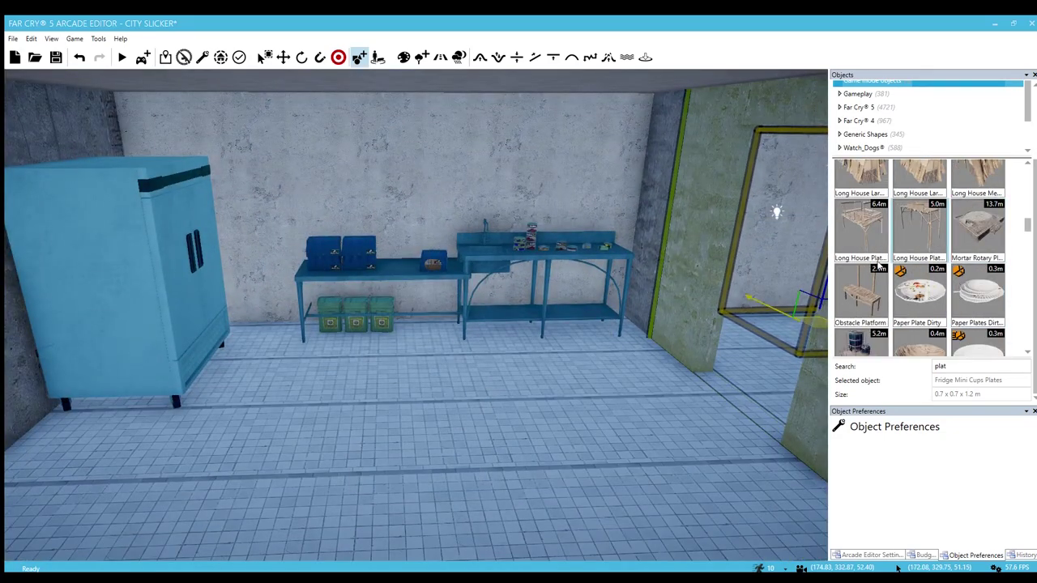
{"action": "scroll", "coordinate": [924, 283], "scroll_direction": "down", "scroll_amount": 2}
{"action": "left_click", "coordinate": [866, 258]}
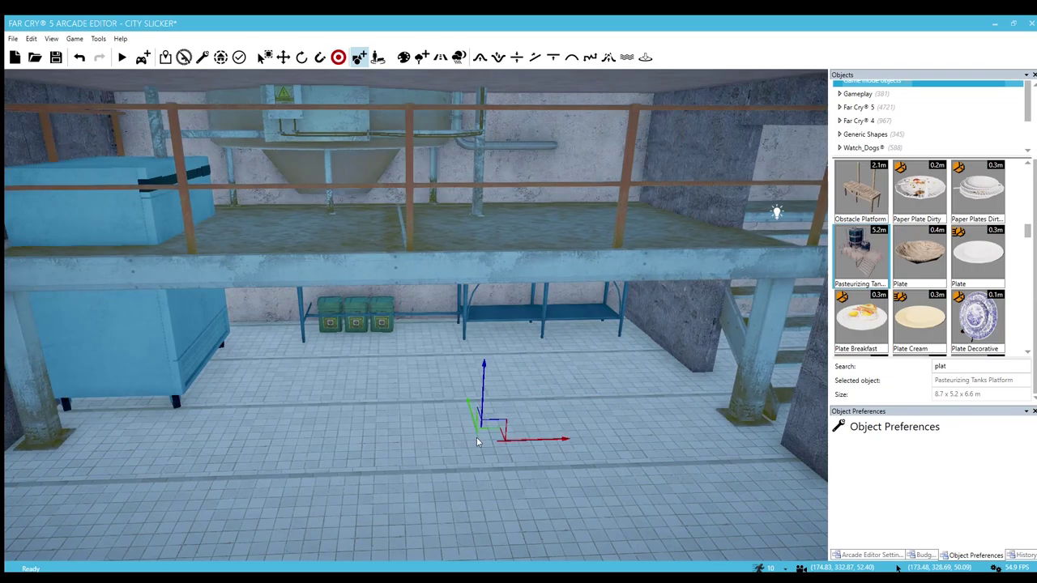
{"action": "scroll", "coordinate": [965, 308], "scroll_direction": "down", "scroll_amount": 3}
{"action": "scroll", "coordinate": [957, 309], "scroll_direction": "up", "scroll_amount": 2}
{"action": "key", "text": "w"}
{"action": "mouse_move", "coordinate": [582, 410]}
{"action": "right_mouse_down"}
{"action": "mouse_move", "coordinate": [616, 397]}
{"action": "mouse_move", "coordinate": [588, 401]}
{"action": "right_mouse_up"}
{"action": "left_click", "coordinate": [658, 417]}
{"action": "left_click", "coordinate": [961, 325]}
{"action": "left_click", "coordinate": [595, 416]}
Step: Place a Plate Toast on the central counter next to the microwave
{"action": "scroll", "coordinate": [954, 255], "scroll_direction": "down", "scroll_amount": 2}
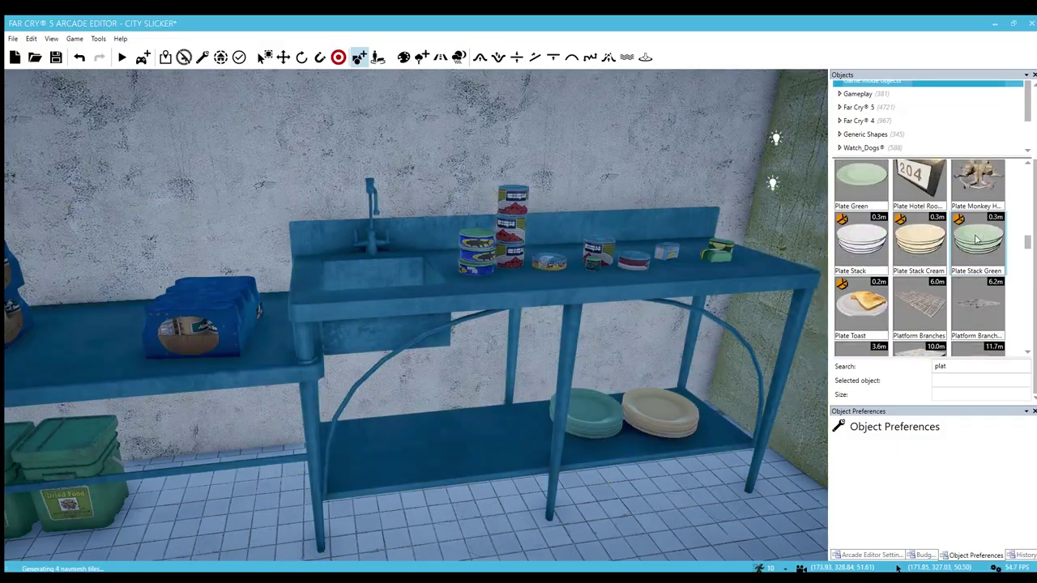
{"action": "left_click", "coordinate": [861, 227]}
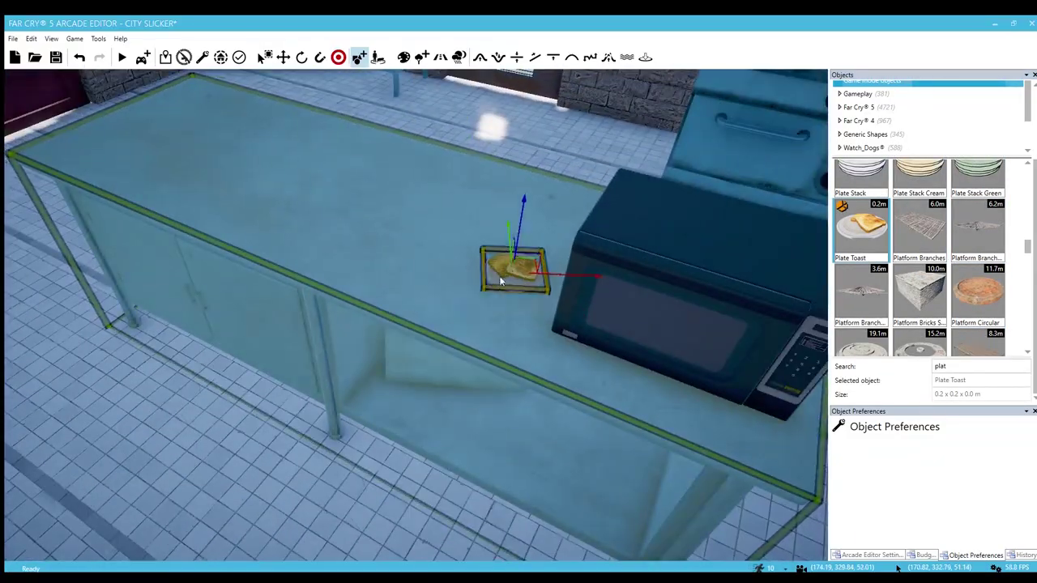
{"action": "left_click", "coordinate": [496, 302]}
Step: Search the object browser for "can" and place a Cans Food set on the central counter behind the toast
{"action": "scroll", "coordinate": [928, 273], "scroll_direction": "down", "scroll_amount": 2}
{"action": "scroll", "coordinate": [927, 274], "scroll_direction": "down", "scroll_amount": 8}
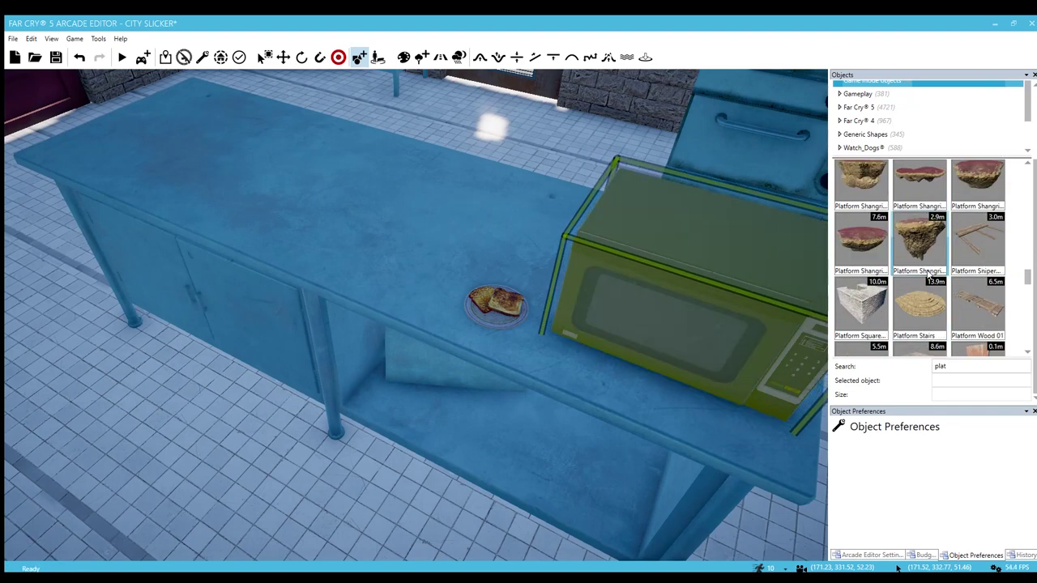
{"action": "scroll", "coordinate": [936, 280], "scroll_direction": "down", "scroll_amount": 2}
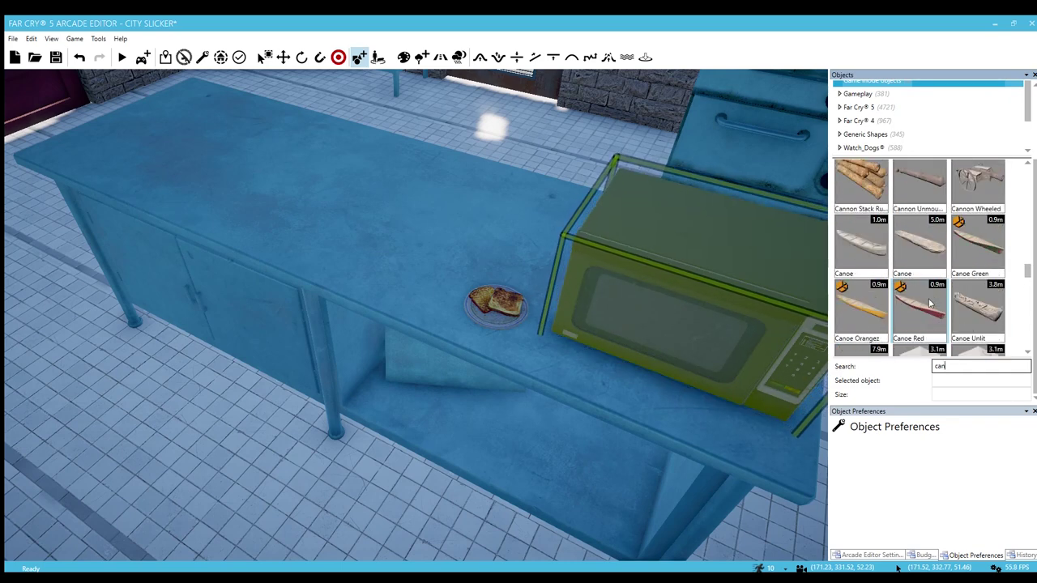
{"action": "left_click", "coordinate": [850, 327]}
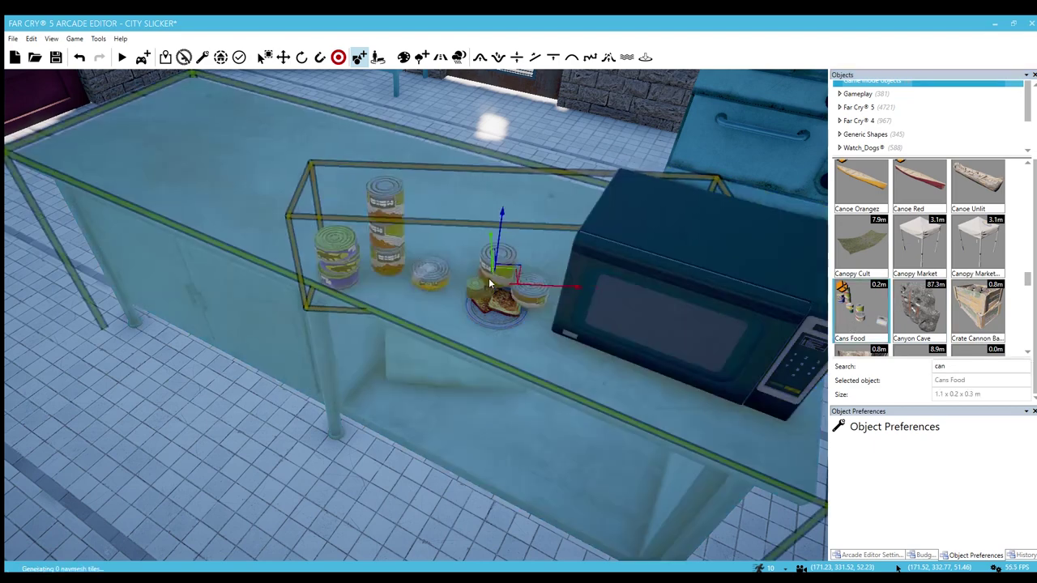
{"action": "left_click", "coordinate": [357, 212]}
{"action": "scroll", "coordinate": [940, 265], "scroll_direction": "down", "scroll_amount": 2}
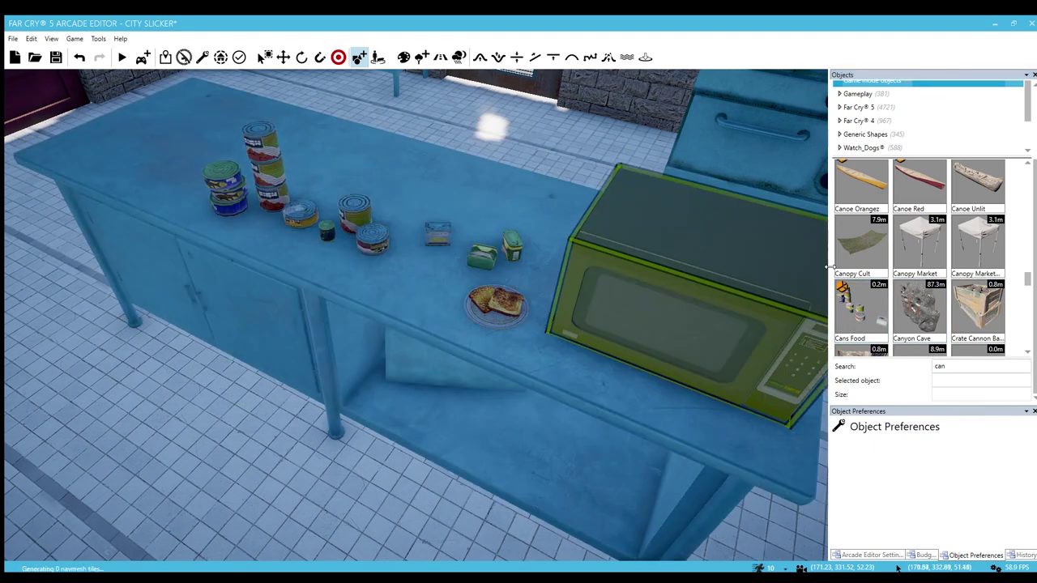
Step: Try out the Organ Church Candelabras and the Shelf Kitchen Cans around the central counter
{"action": "scroll", "coordinate": [940, 267], "scroll_direction": "down", "scroll_amount": 10}
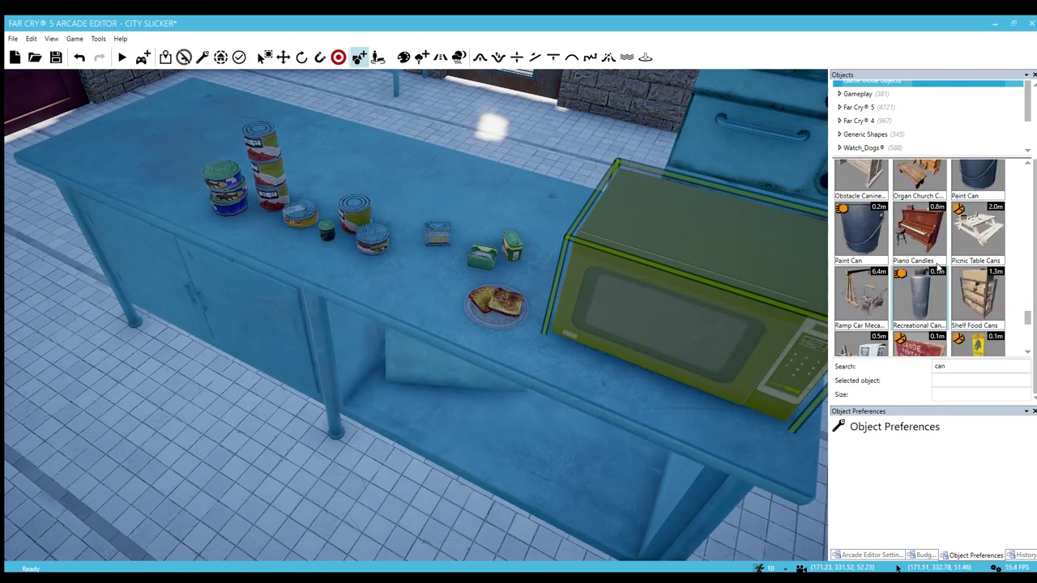
{"action": "left_click", "coordinate": [943, 272]}
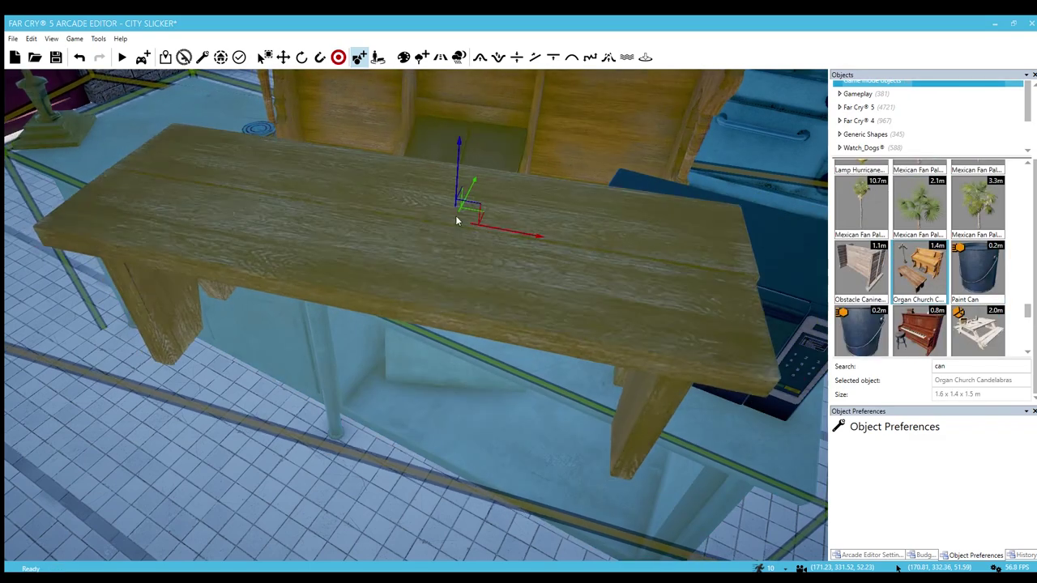
{"action": "scroll", "coordinate": [944, 275], "scroll_direction": "down", "scroll_amount": 1}
{"action": "scroll", "coordinate": [944, 275], "scroll_direction": "down", "scroll_amount": 4}
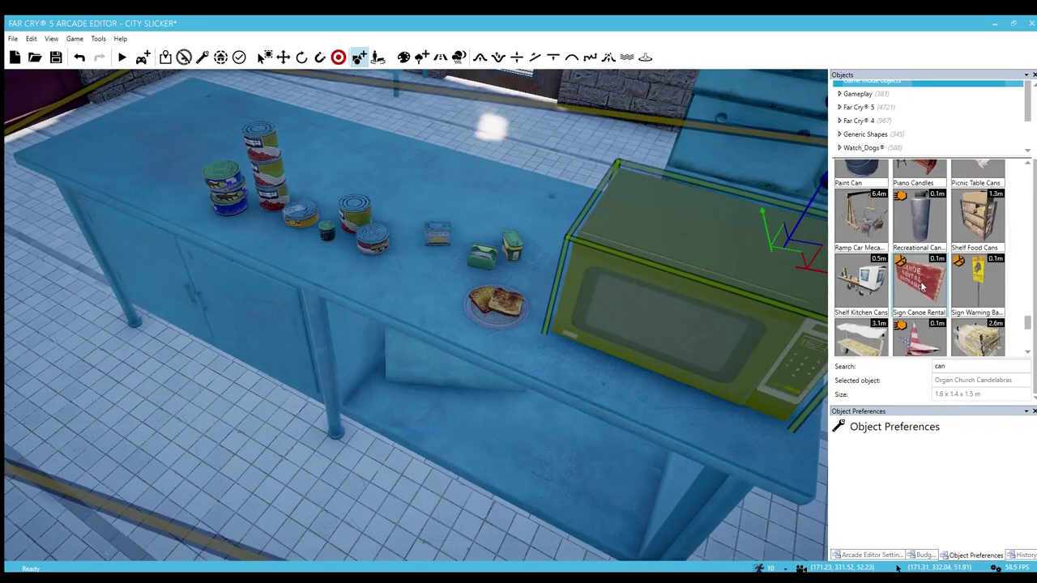
{"action": "left_click", "coordinate": [865, 227]}
{"action": "mouse_move", "coordinate": [500, 233]}
{"action": "right_mouse_down"}
{"action": "mouse_move", "coordinate": [491, 243]}
{"action": "mouse_move", "coordinate": [486, 231]}
{"action": "right_mouse_up"}
{"action": "scroll", "coordinate": [932, 251], "scroll_direction": "down", "scroll_amount": 2}
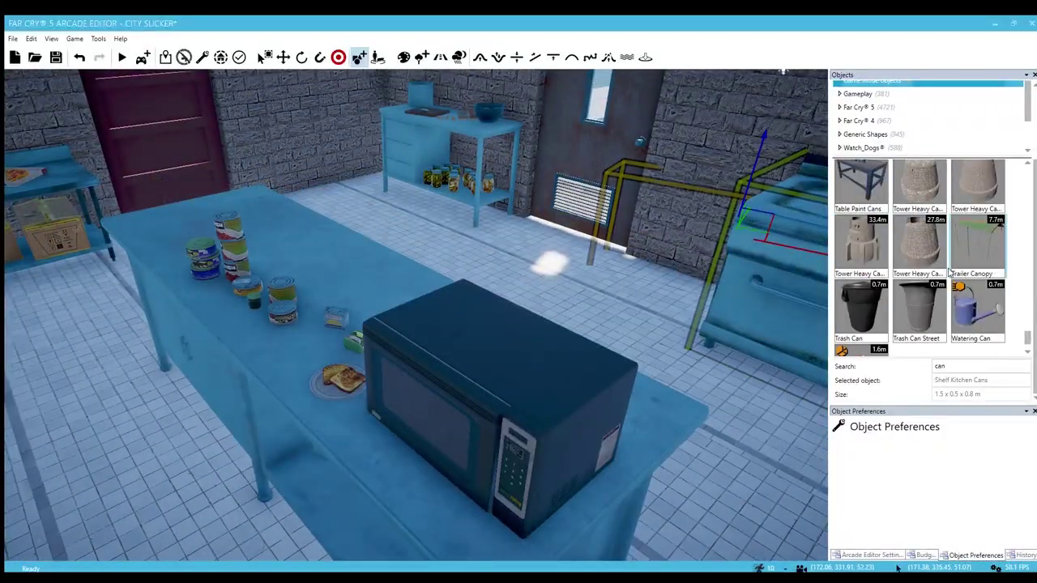
Step: Try out a Watering Can on the central counter beside the food cans
{"action": "left_click", "coordinate": [964, 270]}
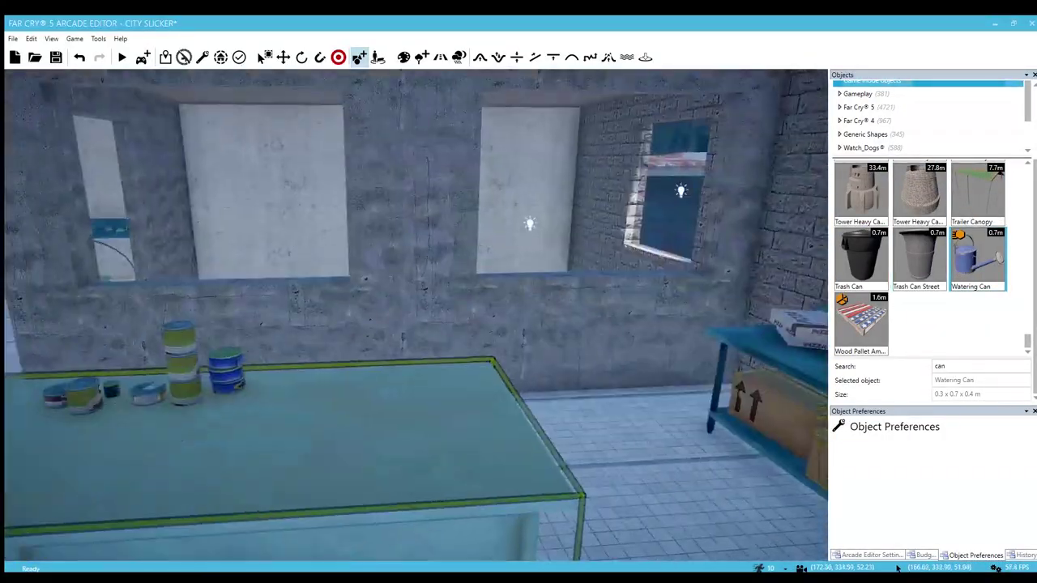
{"action": "right_click_drag", "start_coordinate": [494, 285], "coordinate": [429, 296]}
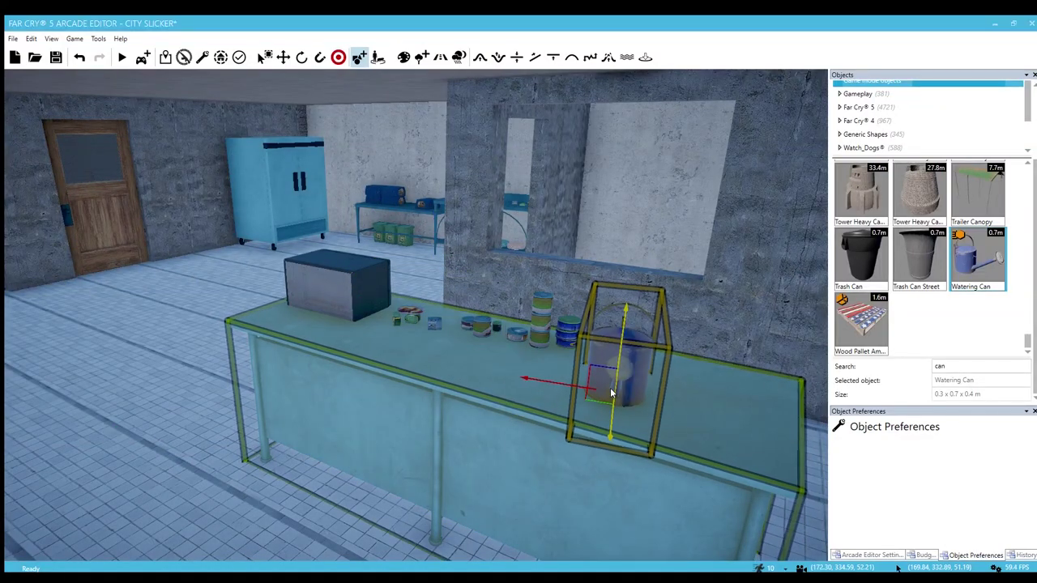
{"action": "scroll", "coordinate": [964, 296], "scroll_direction": "up", "scroll_amount": 1}
Step: Place a Trash Can outside the building, between the white cabinet and the exterior door
{"action": "left_click", "coordinate": [865, 314]}
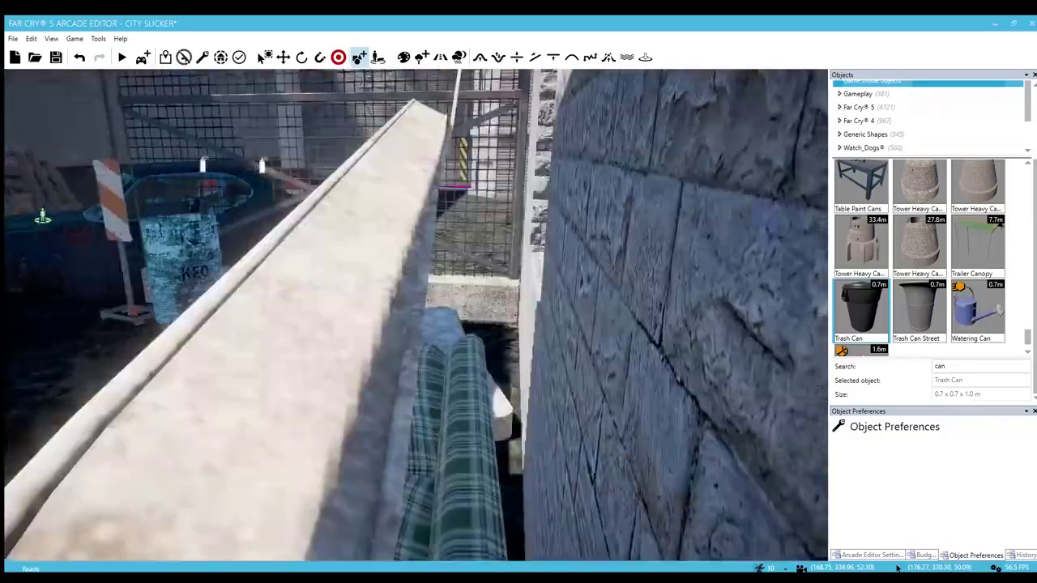
{"action": "right_click_drag", "start_coordinate": [519, 368], "coordinate": [547, 372]}
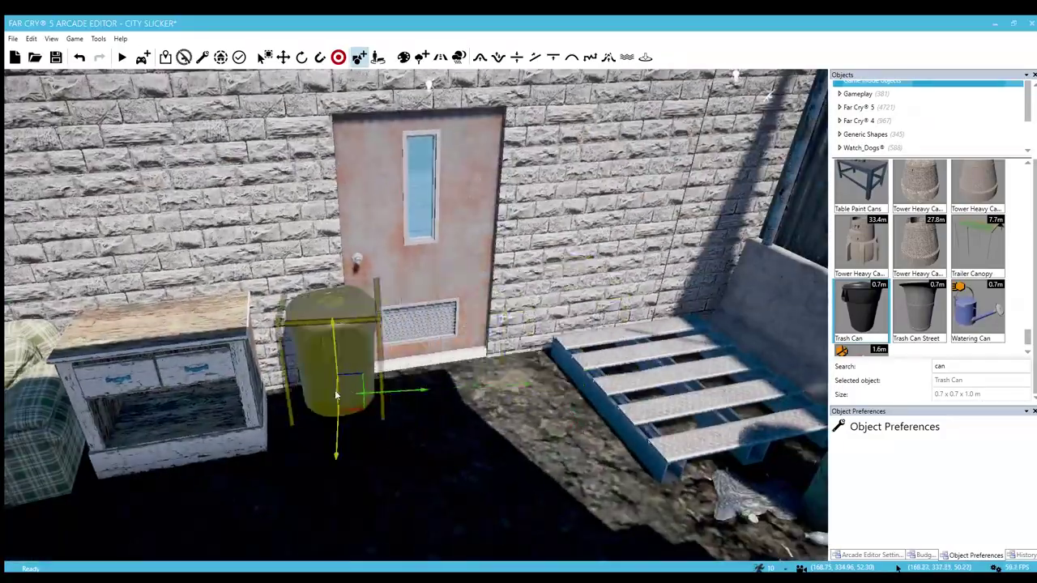
{"action": "right_click_drag", "start_coordinate": [361, 414], "coordinate": [442, 406]}
{"action": "key", "text": "w"}
Step: Look back through the "can" results for more props for the kitchen
{"action": "scroll", "coordinate": [961, 318], "scroll_direction": "up", "scroll_amount": 4}
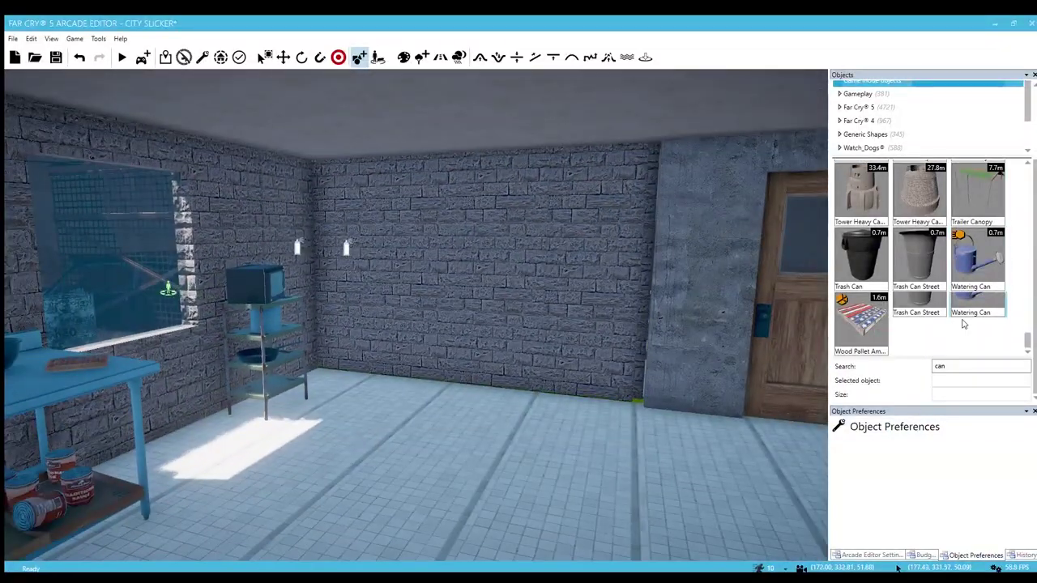
{"action": "scroll", "coordinate": [960, 318], "scroll_direction": "up", "scroll_amount": 8}
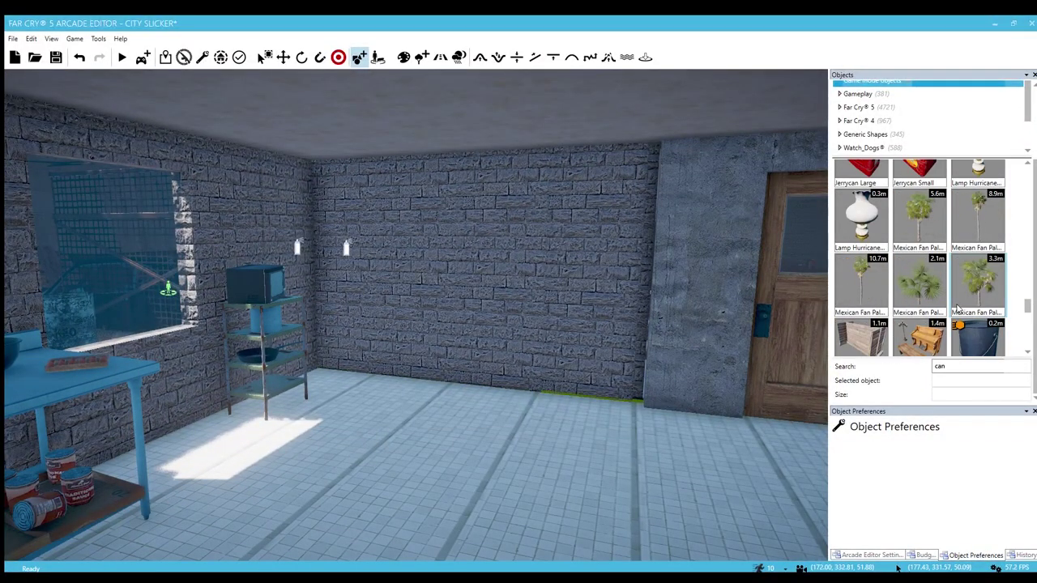
{"action": "scroll", "coordinate": [950, 305], "scroll_direction": "down", "scroll_amount": 1}
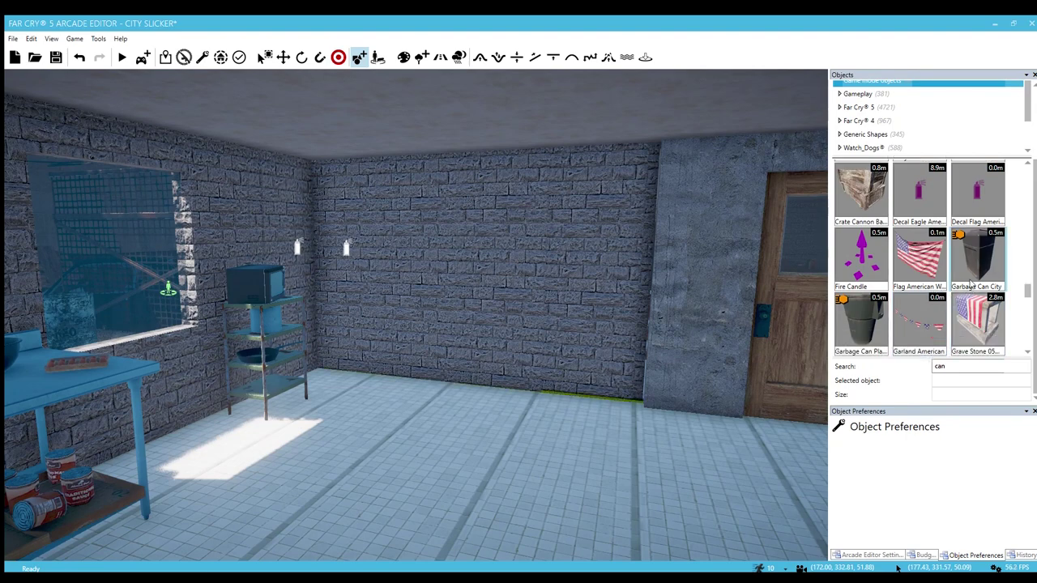
{"action": "scroll", "coordinate": [970, 285], "scroll_direction": "up", "scroll_amount": 6}
{"action": "scroll", "coordinate": [929, 275], "scroll_direction": "up", "scroll_amount": 3}
{"action": "scroll", "coordinate": [930, 276], "scroll_direction": "up", "scroll_amount": 10}
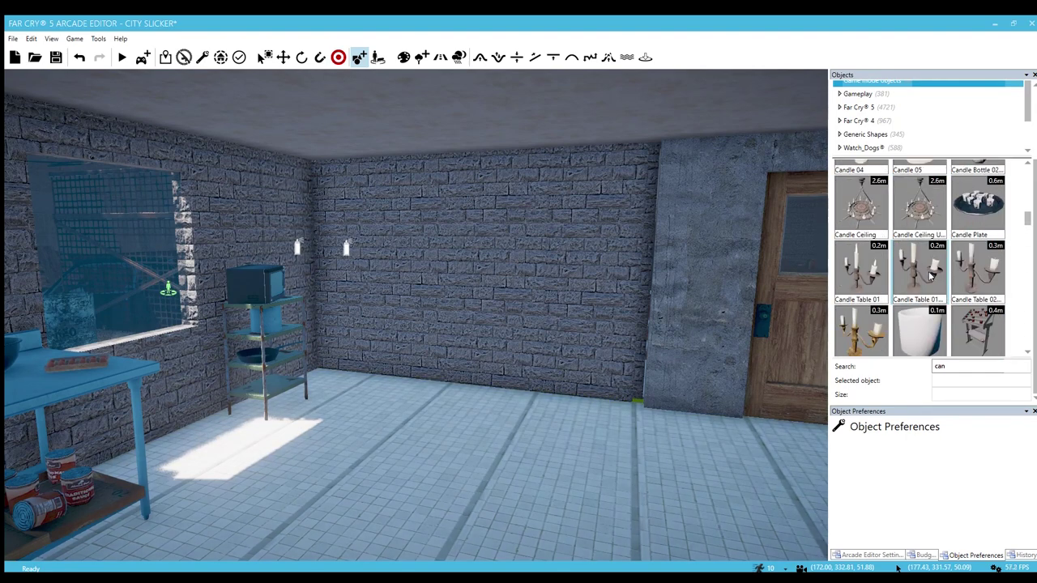
{"action": "scroll", "coordinate": [932, 276], "scroll_direction": "up", "scroll_amount": 10}
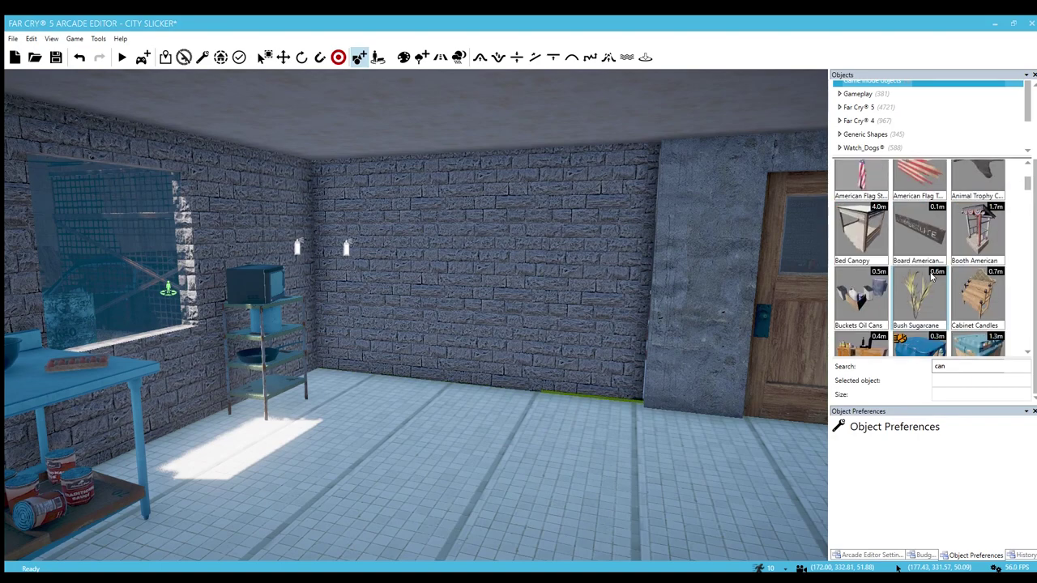
Step: Search the object library for "desk" to furnish the empty room next to the kitchen
{"action": "right_click_drag", "start_coordinate": [689, 356], "coordinate": [531, 402]}
{"action": "right_click_drag", "start_coordinate": [630, 377], "coordinate": [629, 377]}
{"action": "right_click_drag", "start_coordinate": [567, 385], "coordinate": [1028, 409]}
{"action": "key", "text": "w"}
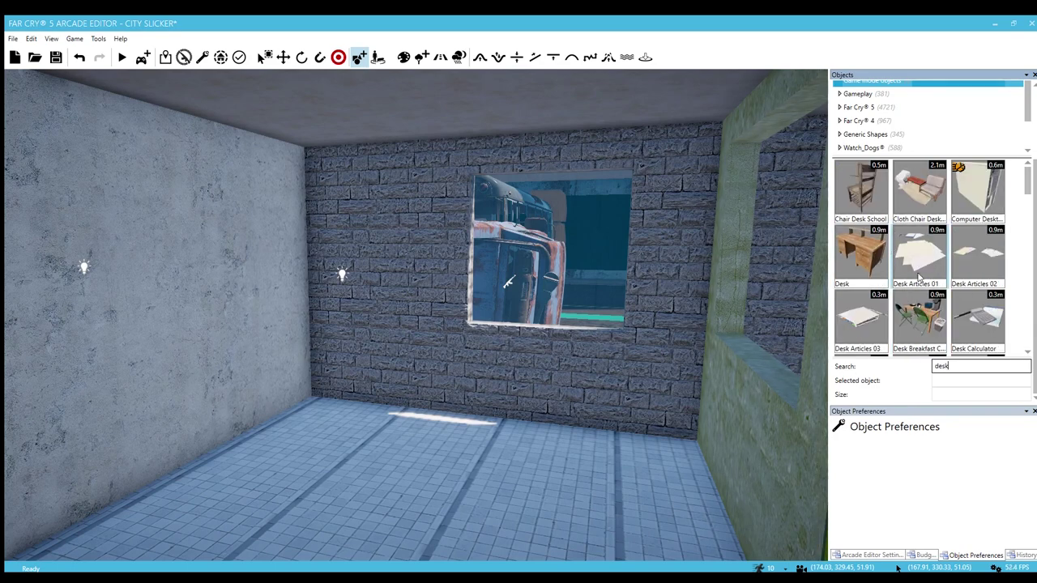
{"action": "scroll", "coordinate": [940, 219], "scroll_direction": "down", "scroll_amount": 3}
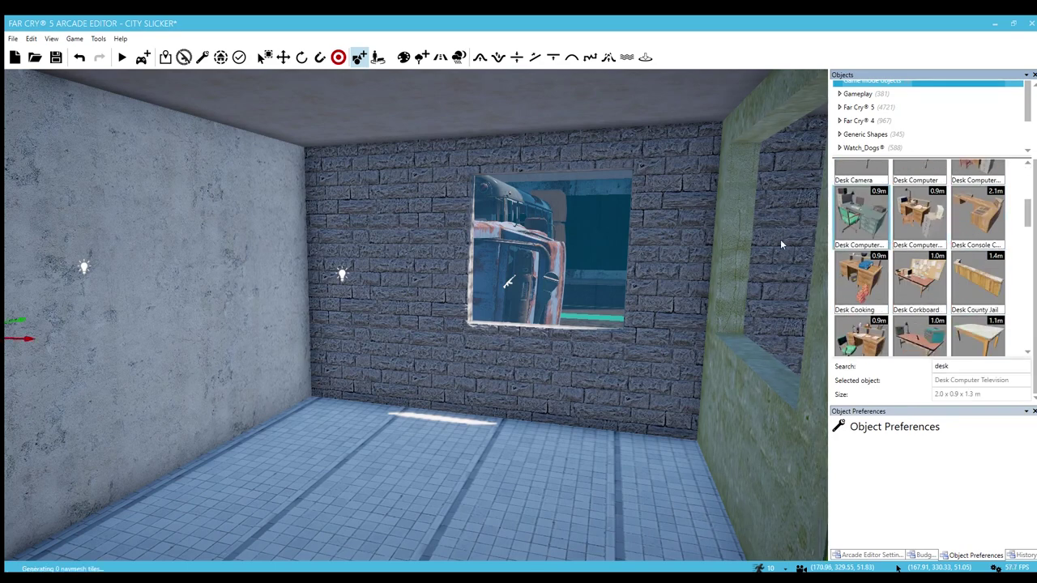
Step: Try out the Desk Computer Television near the window wall of the empty room, and undo its placement
{"action": "right_click_drag", "start_coordinate": [444, 455], "coordinate": [409, 482]}
{"action": "key", "text": "w"}
{"action": "key", "text": "s"}
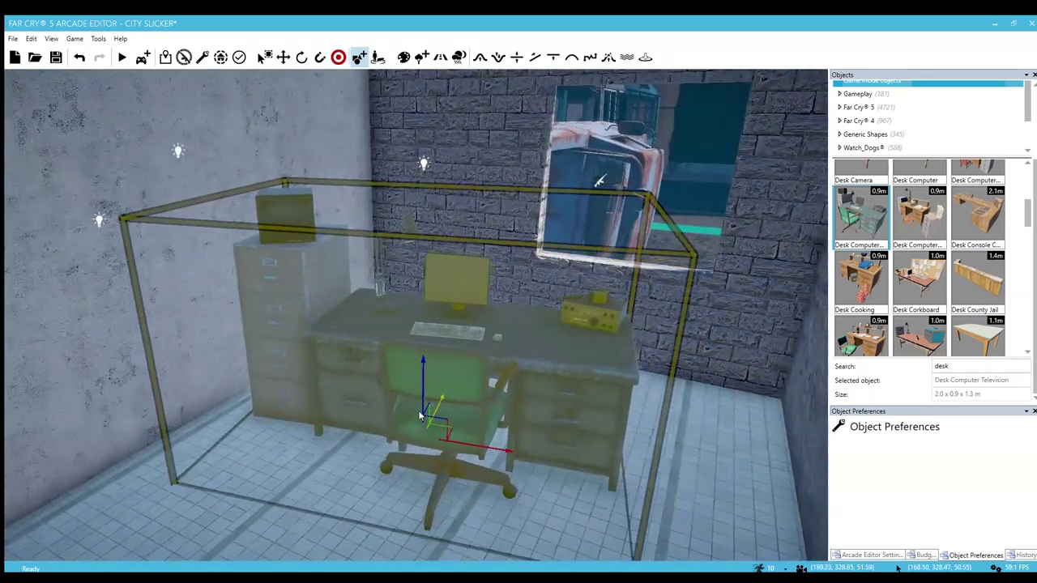
{"action": "left_click_drag", "start_coordinate": [420, 416], "coordinate": [430, 366]}
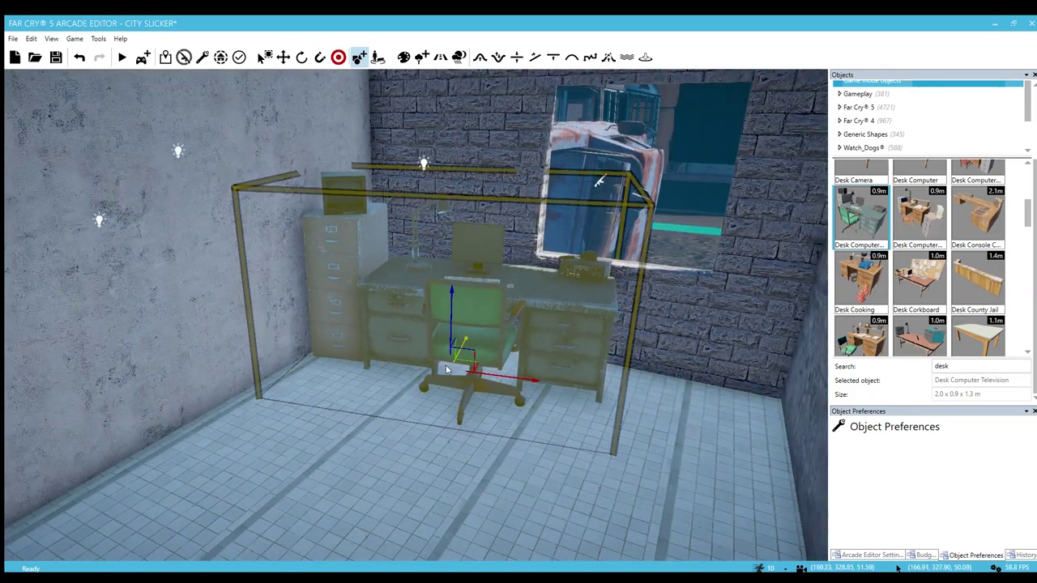
{"action": "left_click", "coordinate": [444, 376]}
{"action": "key", "text": "Escape"}
{"action": "key", "text": "w"}
{"action": "right_click_drag", "start_coordinate": [461, 408], "coordinate": [480, 399]}
{"action": "scroll", "coordinate": [472, 409], "scroll_direction": "down", "scroll_amount": 5}
{"action": "key", "text": "ctrl+z"}
Step: Place the Desk Metal set in the room's corner, between the plain concrete wall and the brick window wall
{"action": "scroll", "coordinate": [921, 299], "scroll_direction": "down", "scroll_amount": 5}
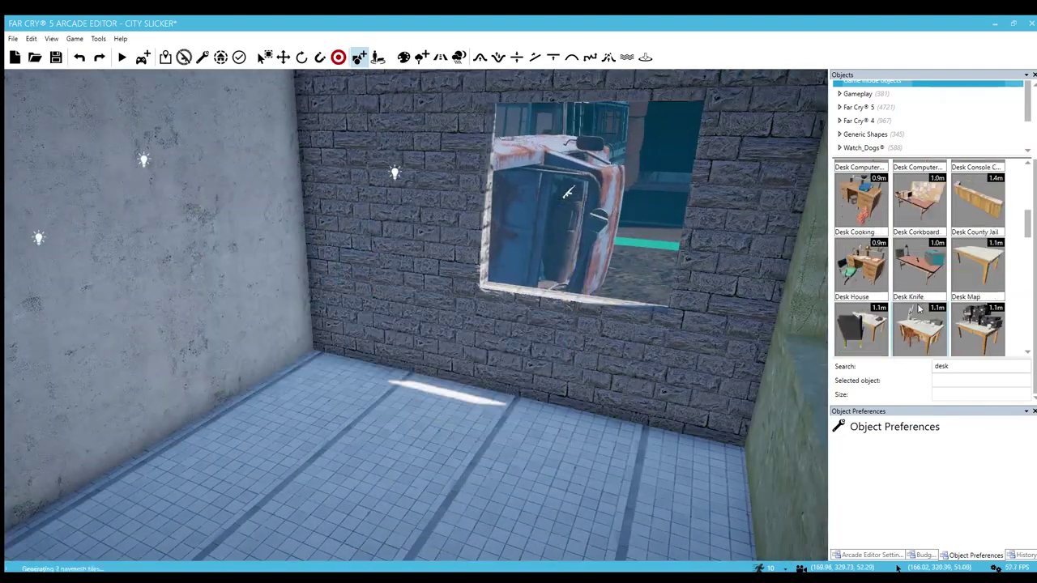
{"action": "left_click", "coordinate": [995, 231]}
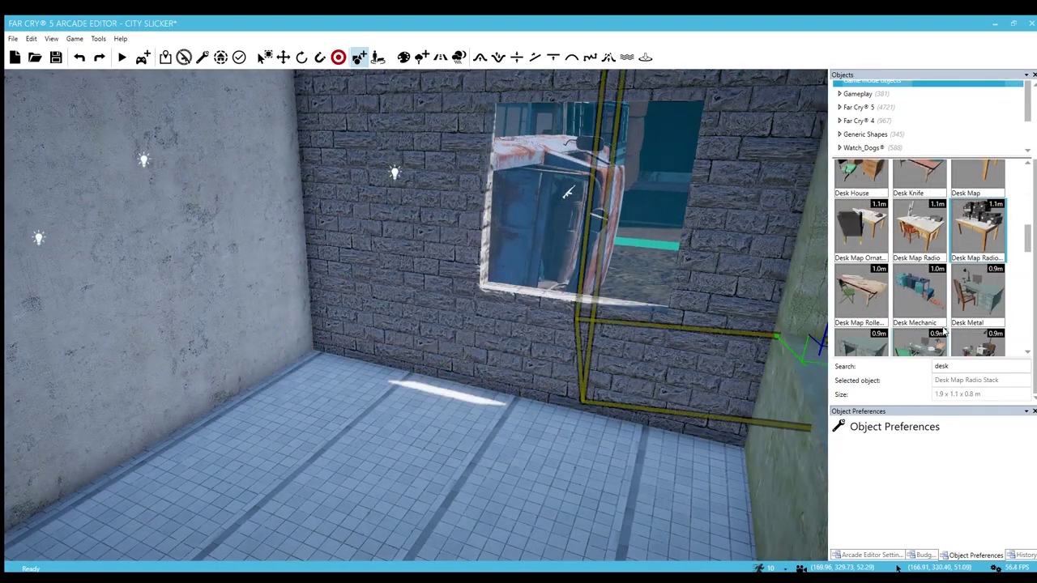
{"action": "left_click", "coordinate": [915, 292]}
{"action": "left_click", "coordinate": [977, 293]}
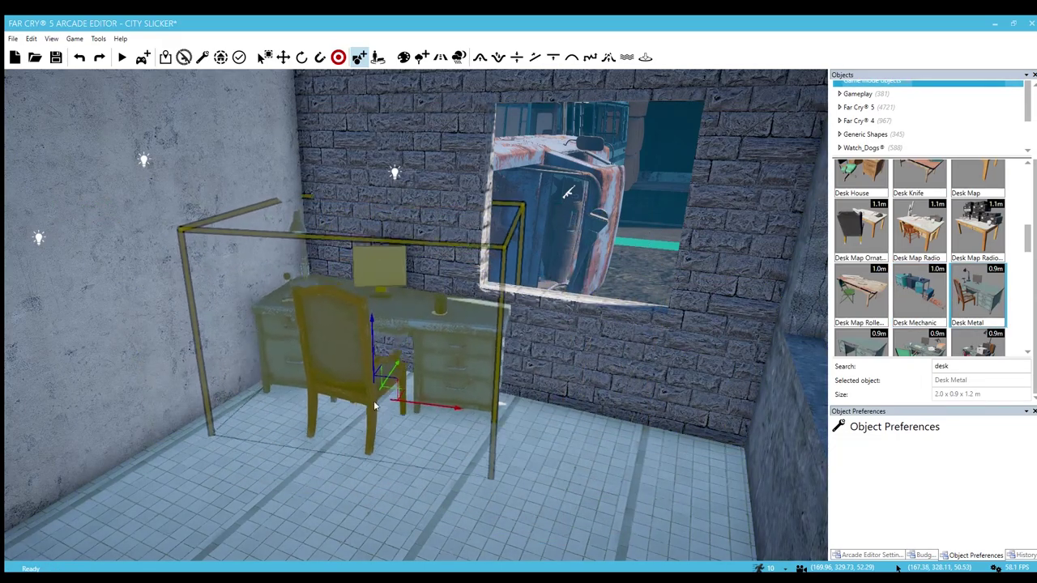
{"action": "key", "text": "w"}
{"action": "key", "text": "s"}
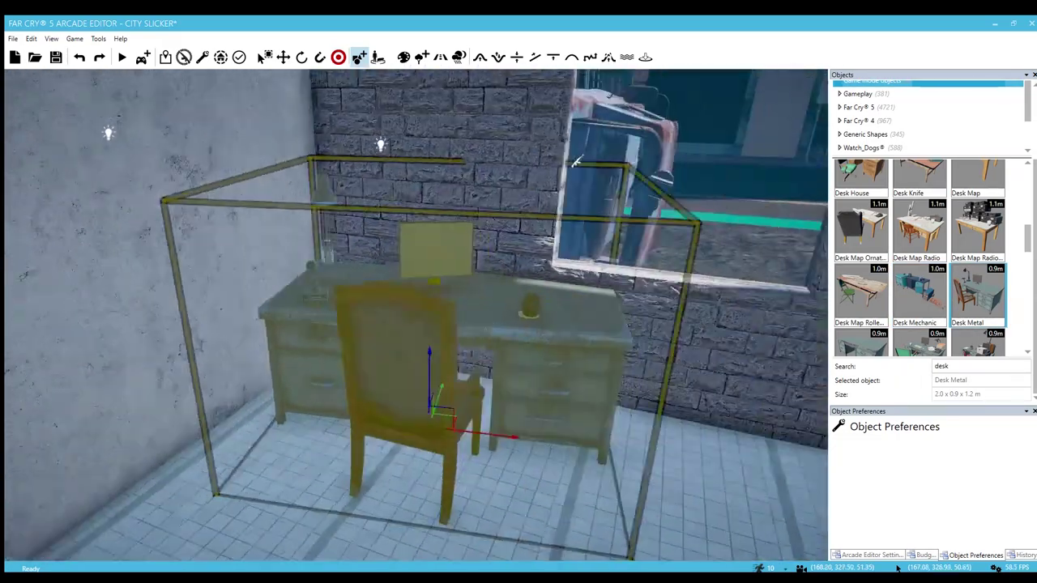
{"action": "key", "text": "w"}
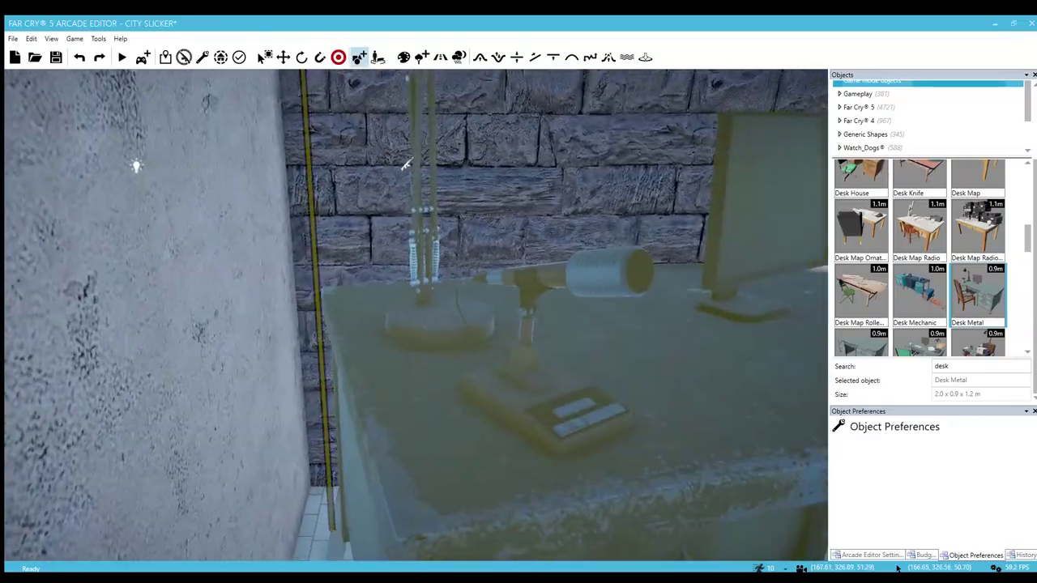
{"action": "key", "text": "s"}
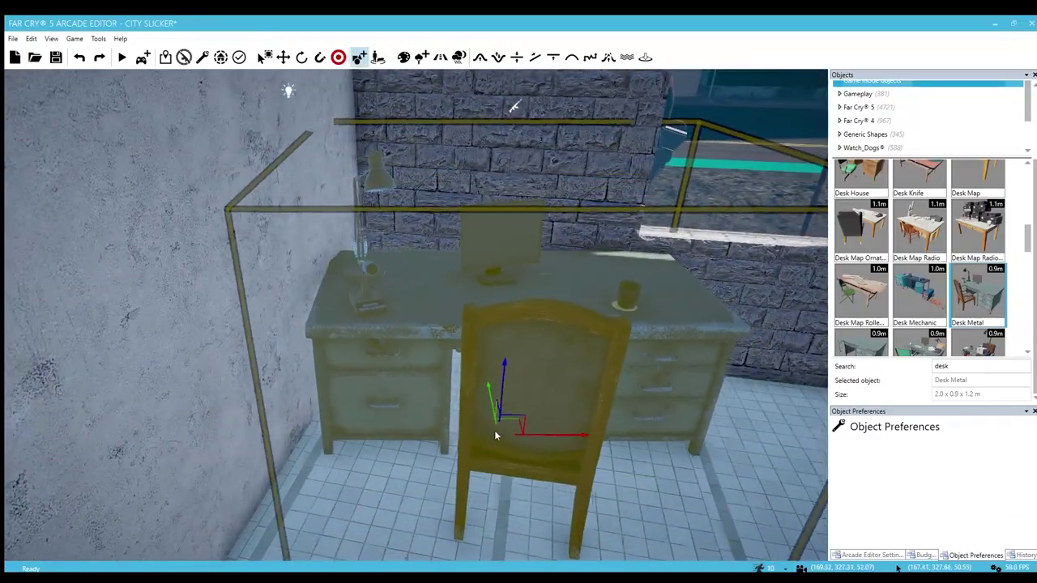
{"action": "left_click", "coordinate": [503, 444]}
{"action": "mouse_move", "coordinate": [563, 447]}
{"action": "right_mouse_down"}
{"action": "mouse_move", "coordinate": [778, 442]}
{"action": "mouse_move", "coordinate": [364, 453]}
{"action": "mouse_move", "coordinate": [562, 442]}
{"action": "right_mouse_up"}
Step: Search for "file" and place two Cabinet File units side by side along the plain concrete wall
{"action": "key", "text": "s"}
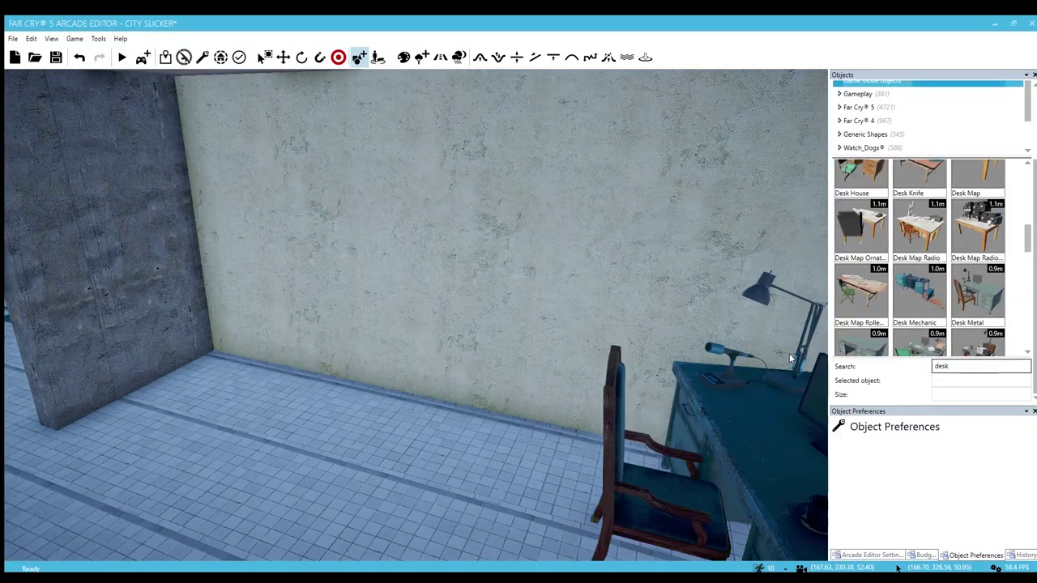
{"action": "scroll", "coordinate": [843, 306], "scroll_direction": "down", "scroll_amount": 2}
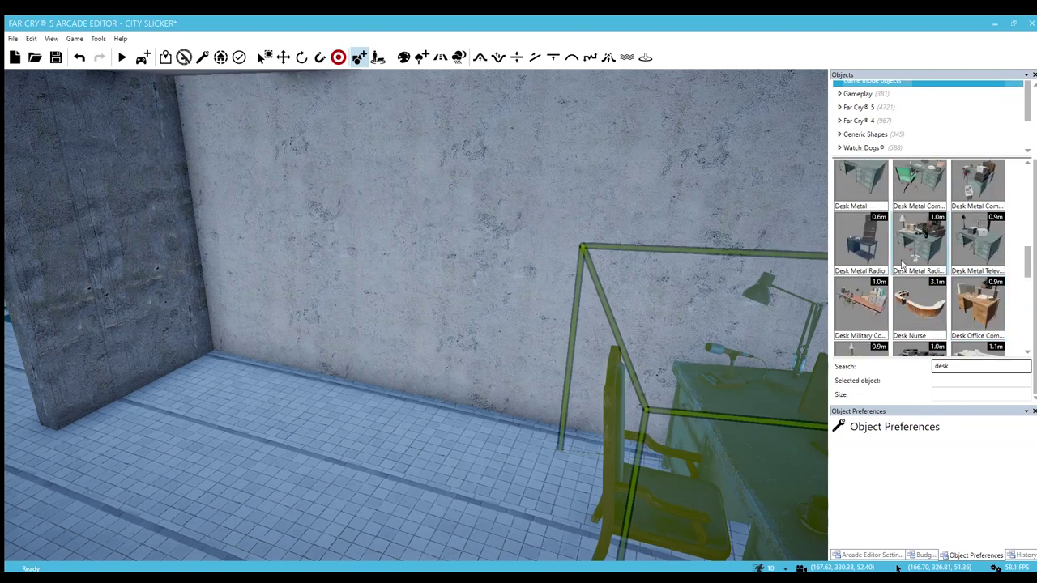
{"action": "scroll", "coordinate": [909, 274], "scroll_direction": "up", "scroll_amount": 3}
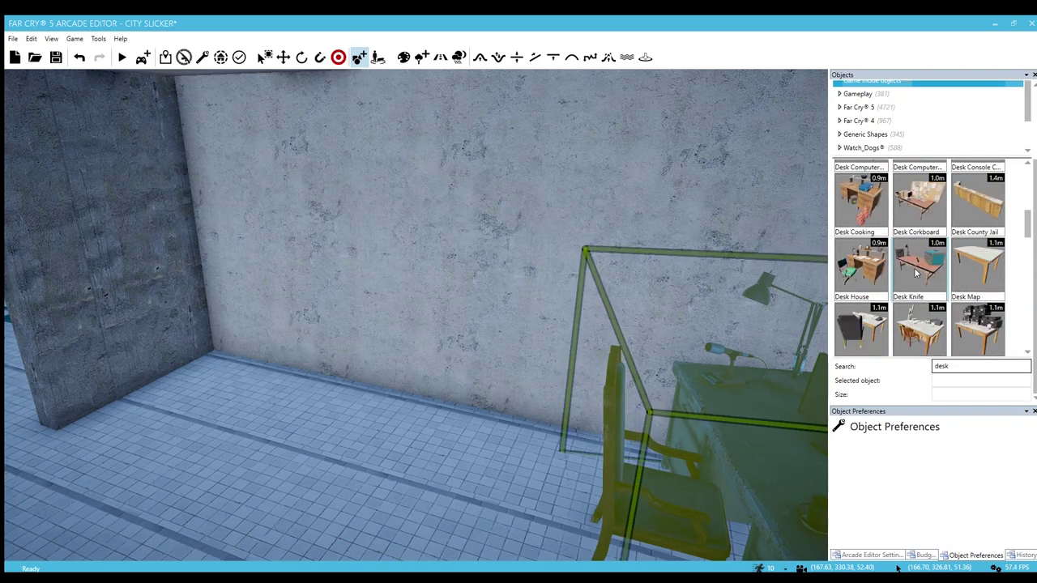
{"action": "scroll", "coordinate": [919, 273], "scroll_direction": "up", "scroll_amount": 6}
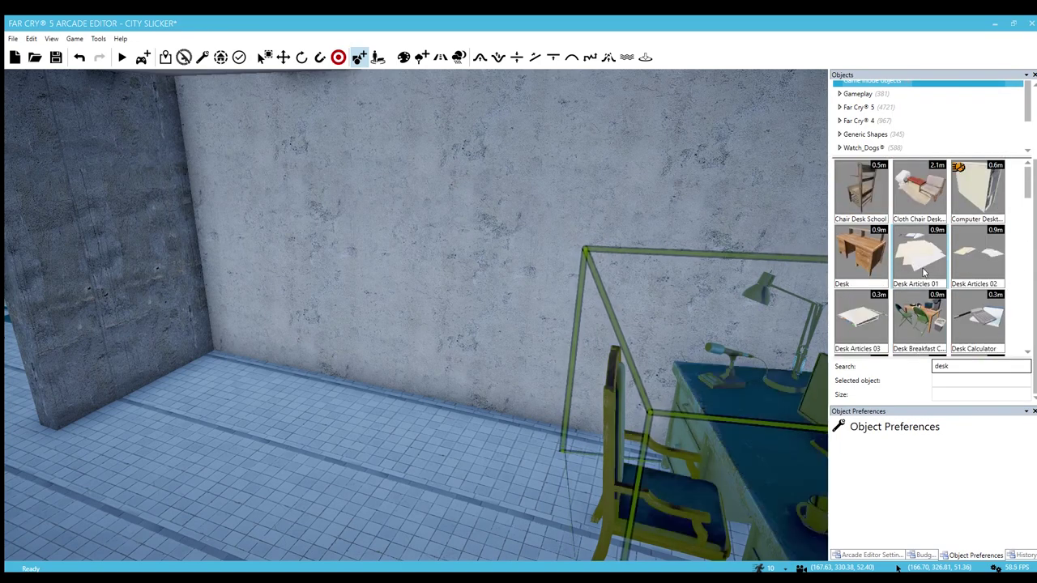
{"action": "scroll", "coordinate": [924, 273], "scroll_direction": "down", "scroll_amount": 5}
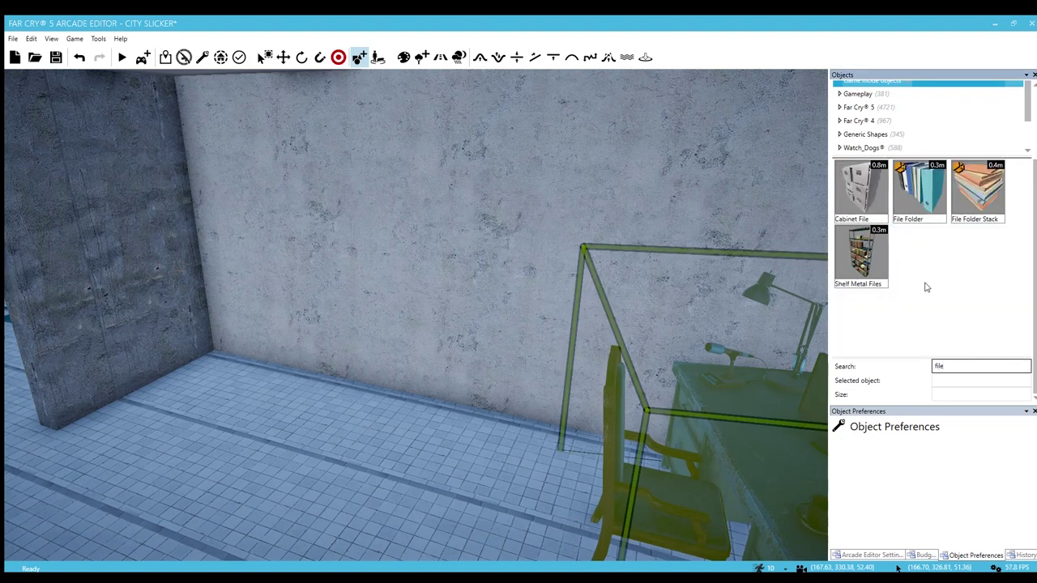
{"action": "left_click", "coordinate": [864, 205]}
{"action": "right_click_drag", "start_coordinate": [475, 405], "coordinate": [521, 416]}
{"action": "scroll", "coordinate": [572, 423], "scroll_direction": "up", "scroll_amount": 6}
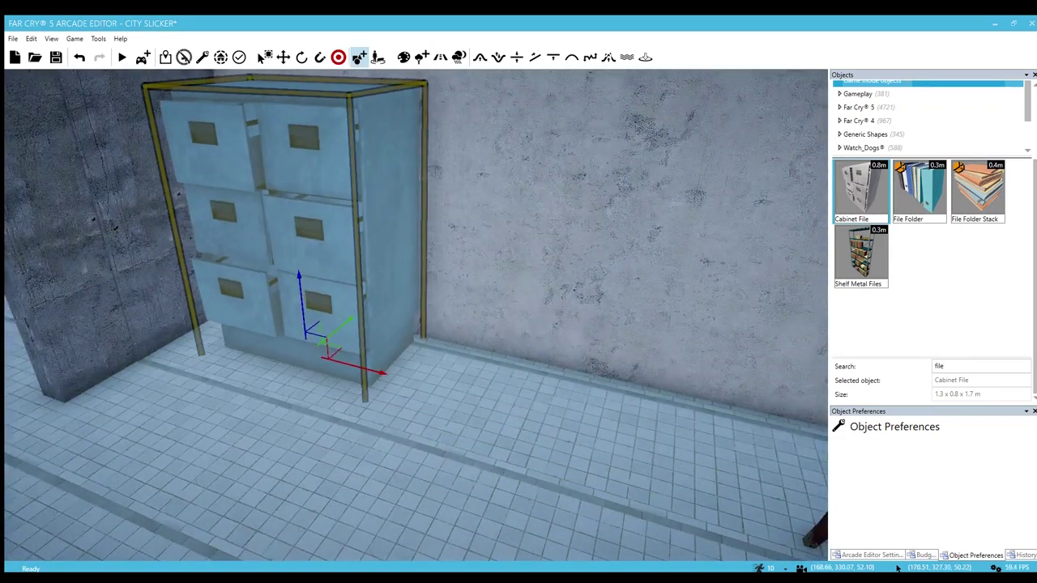
{"action": "left_click", "coordinate": [307, 350]}
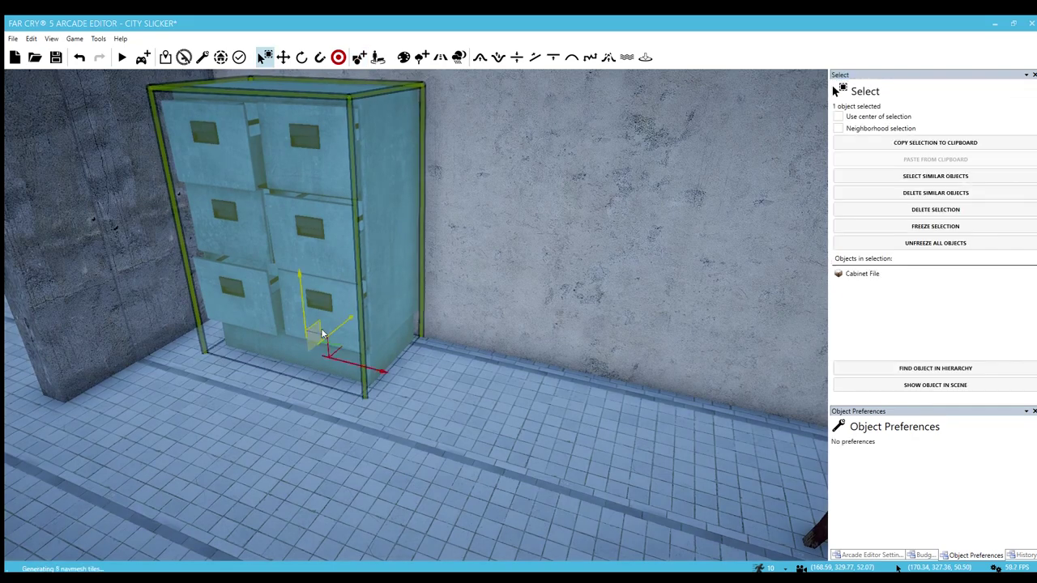
{"action": "left_click_drag", "start_coordinate": [332, 347], "coordinate": [509, 399], "text": "shift"}
Step: Search the object library for "cab" and look through the cabinets for furniture for the wall facing the kitchen
{"action": "left_click", "coordinate": [359, 58]}
{"action": "right_click_drag", "start_coordinate": [389, 101], "coordinate": [818, 96]}
{"action": "key", "text": "s"}
{"action": "right_click_drag", "start_coordinate": [534, 421], "coordinate": [592, 443]}
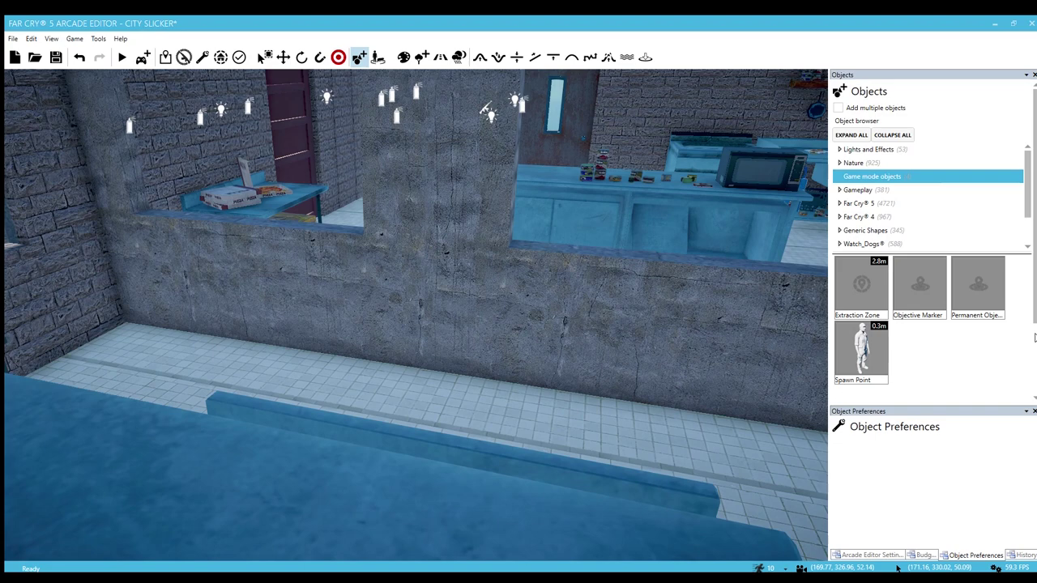
{"action": "scroll", "coordinate": [1012, 340], "scroll_direction": "down", "scroll_amount": 3}
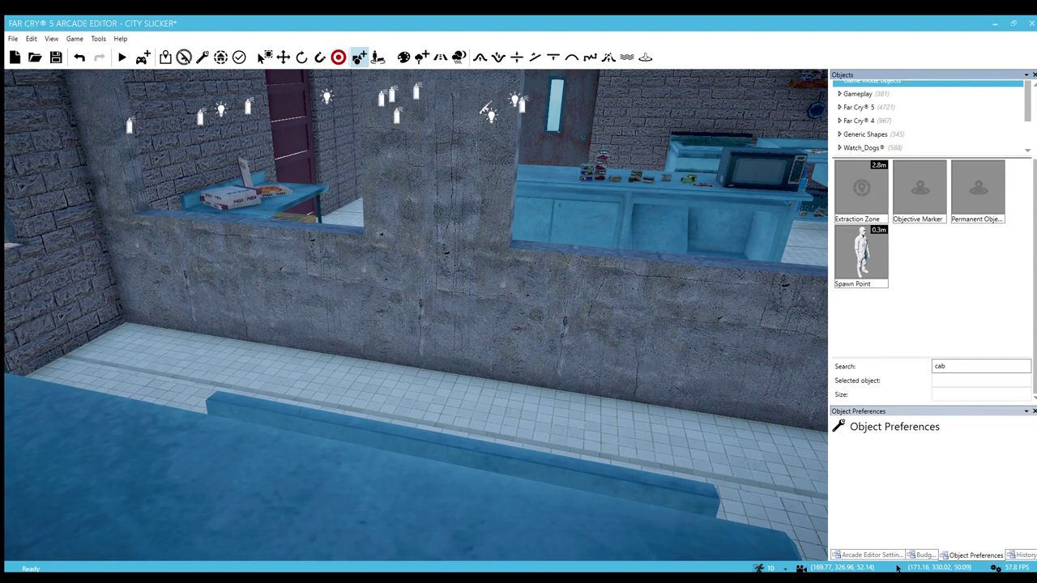
{"action": "scroll", "coordinate": [964, 297], "scroll_direction": "down", "scroll_amount": 10}
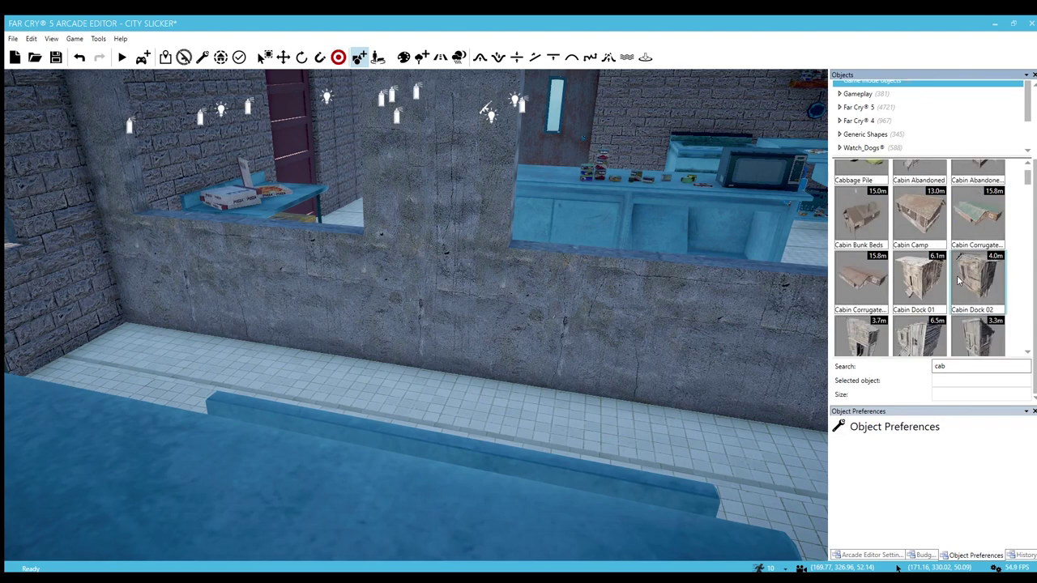
{"action": "scroll", "coordinate": [959, 280], "scroll_direction": "down", "scroll_amount": 8}
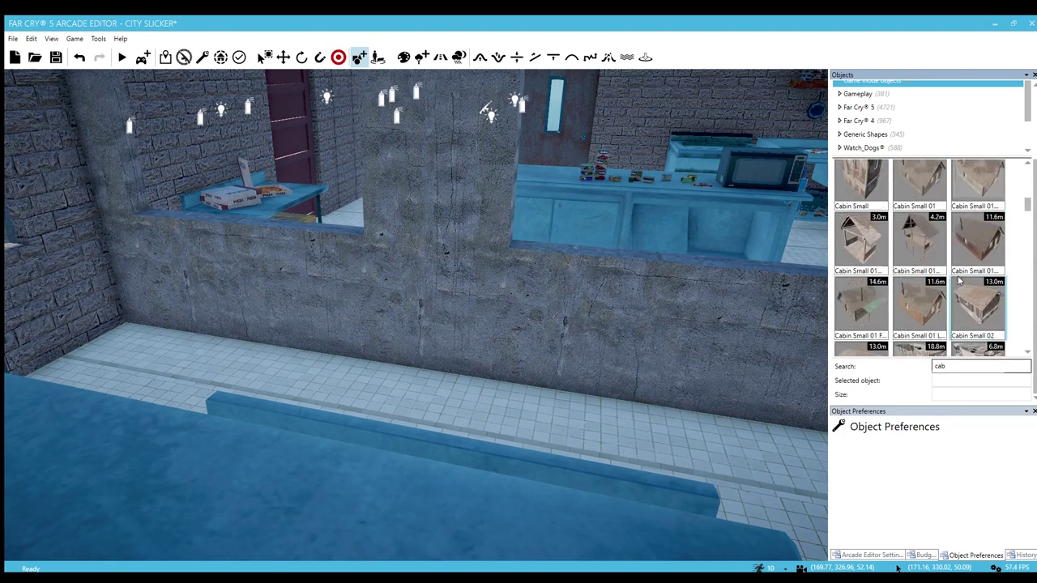
{"action": "scroll", "coordinate": [958, 280], "scroll_direction": "down", "scroll_amount": 8}
{"action": "scroll", "coordinate": [959, 280], "scroll_direction": "down", "scroll_amount": 4}
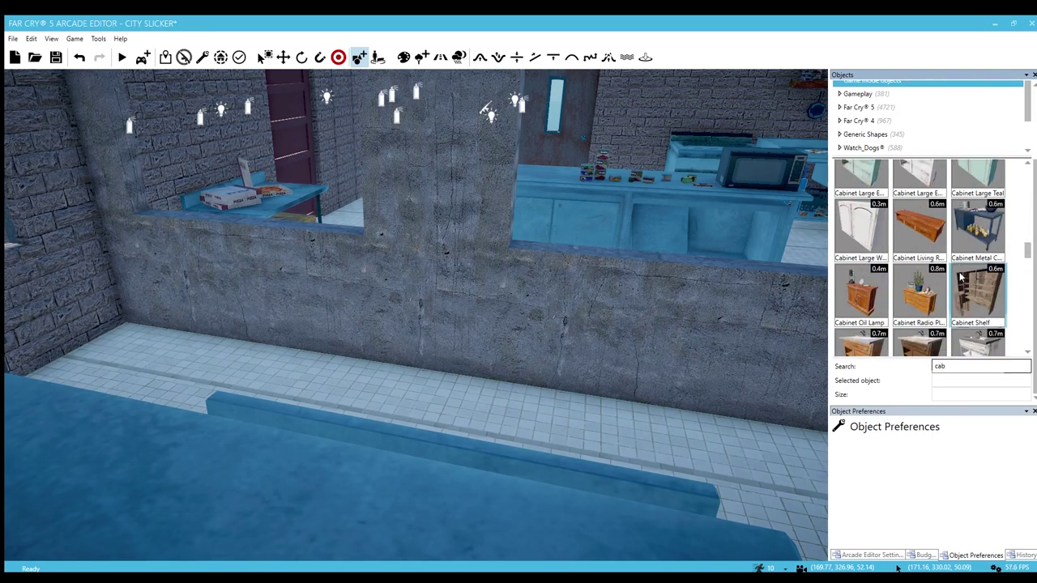
Step: Try out the Cabinet Television Mounted and the Crates Filing Cabinet along the wall facing the kitchen
{"action": "scroll", "coordinate": [962, 278], "scroll_direction": "down", "scroll_amount": 3}
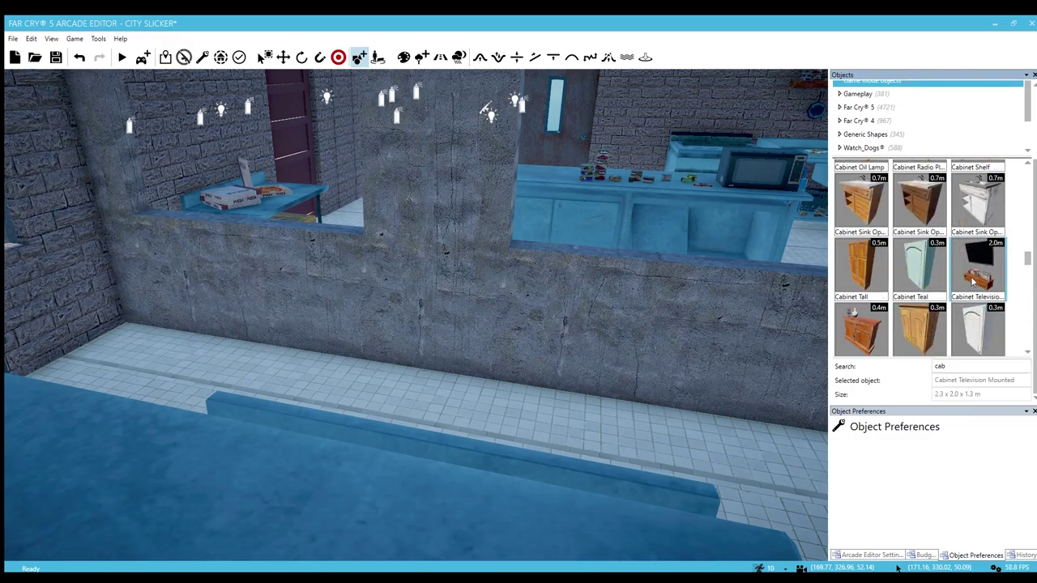
{"action": "right_click_drag", "start_coordinate": [419, 360], "coordinate": [364, 251]}
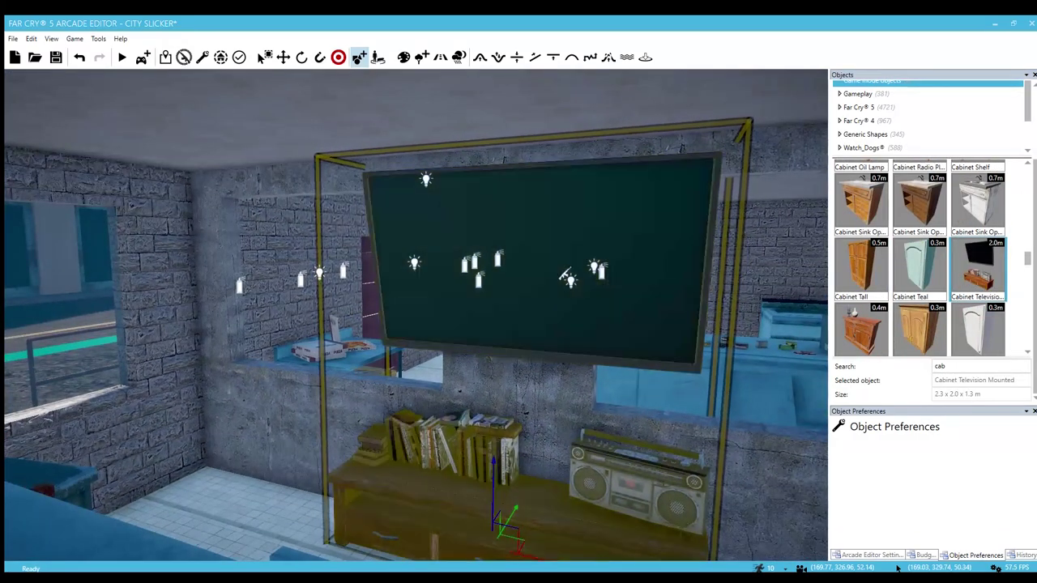
{"action": "scroll", "coordinate": [940, 318], "scroll_direction": "down", "scroll_amount": 5}
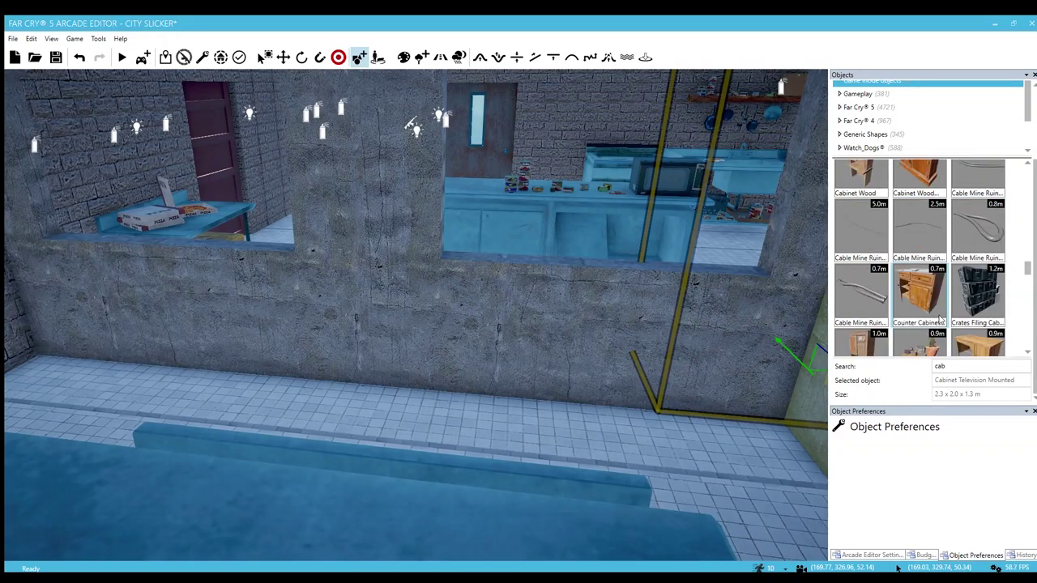
{"action": "scroll", "coordinate": [940, 318], "scroll_direction": "down", "scroll_amount": 1}
{"action": "left_click", "coordinate": [970, 275]}
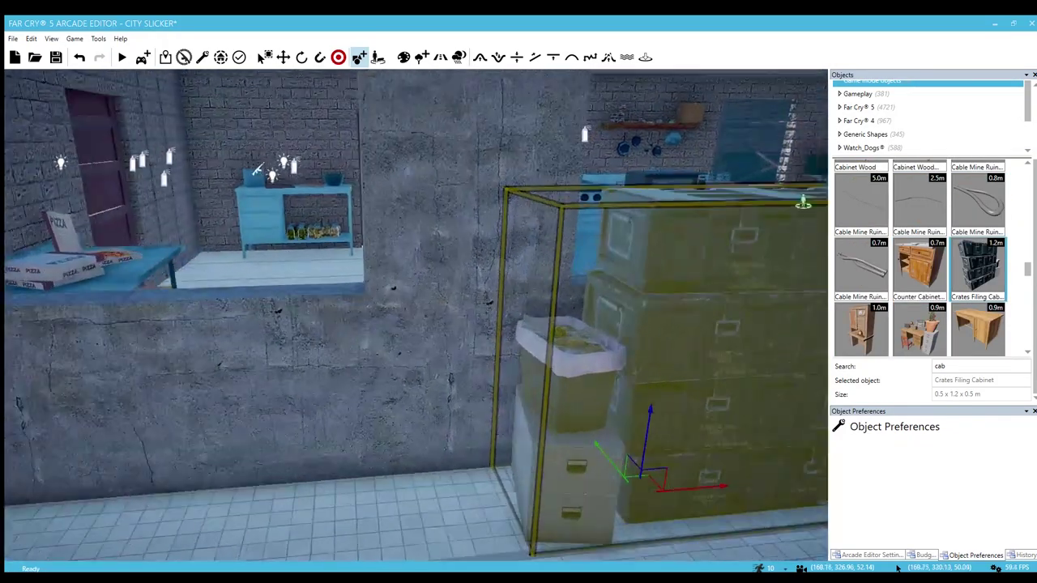
{"action": "right_click_drag", "start_coordinate": [473, 419], "coordinate": [474, 419]}
Step: Try out the Desk Computer Filing Cabinet and the Filing Cabinet Cases along the wall facing the kitchen
{"action": "scroll", "coordinate": [930, 275], "scroll_direction": "down", "scroll_amount": 4}
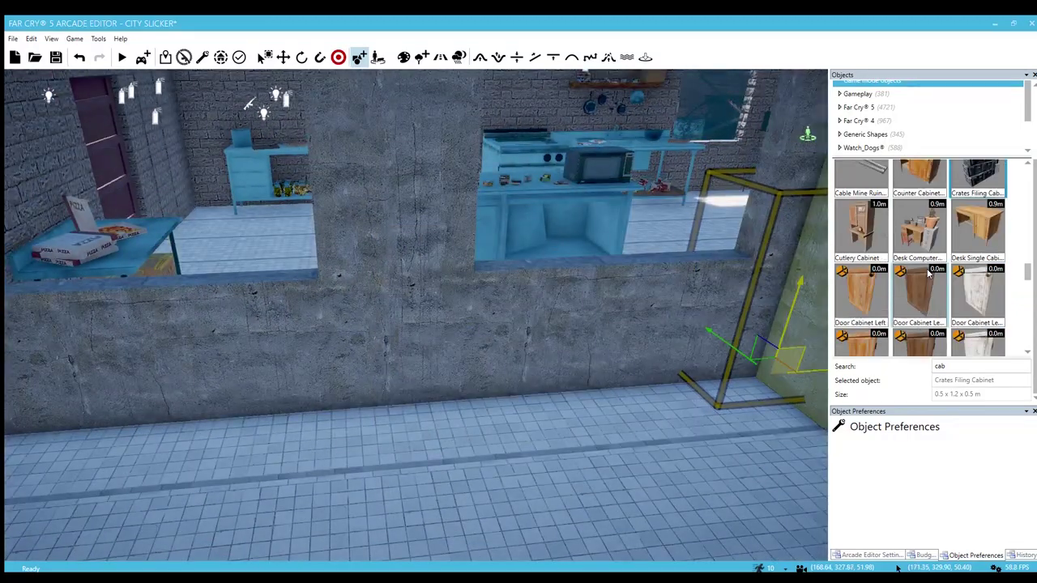
{"action": "left_click", "coordinate": [921, 253]}
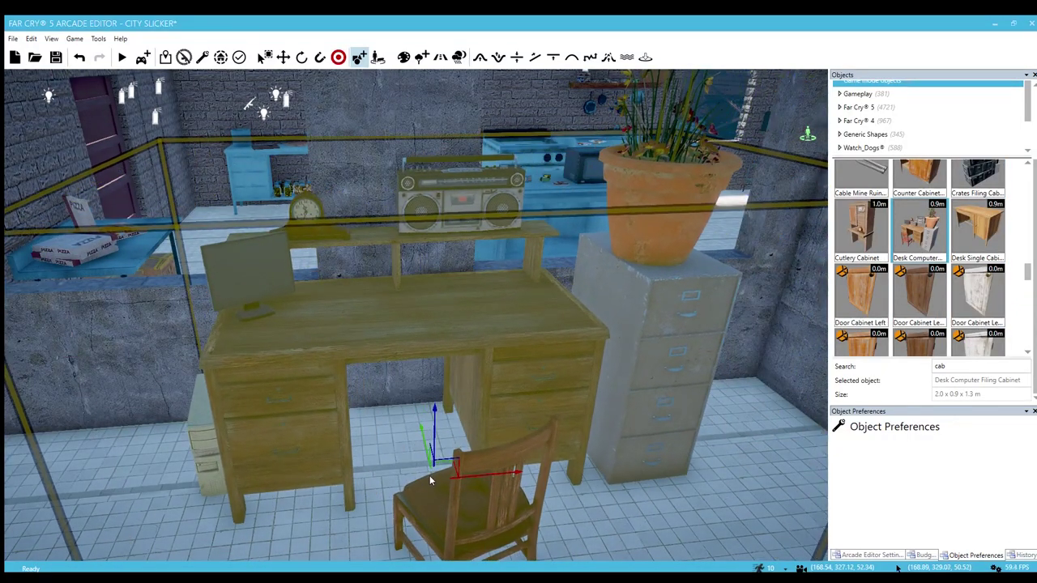
{"action": "scroll", "coordinate": [945, 316], "scroll_direction": "down", "scroll_amount": 3}
{"action": "scroll", "coordinate": [943, 304], "scroll_direction": "down", "scroll_amount": 3}
{"action": "scroll", "coordinate": [936, 283], "scroll_direction": "down", "scroll_amount": 4}
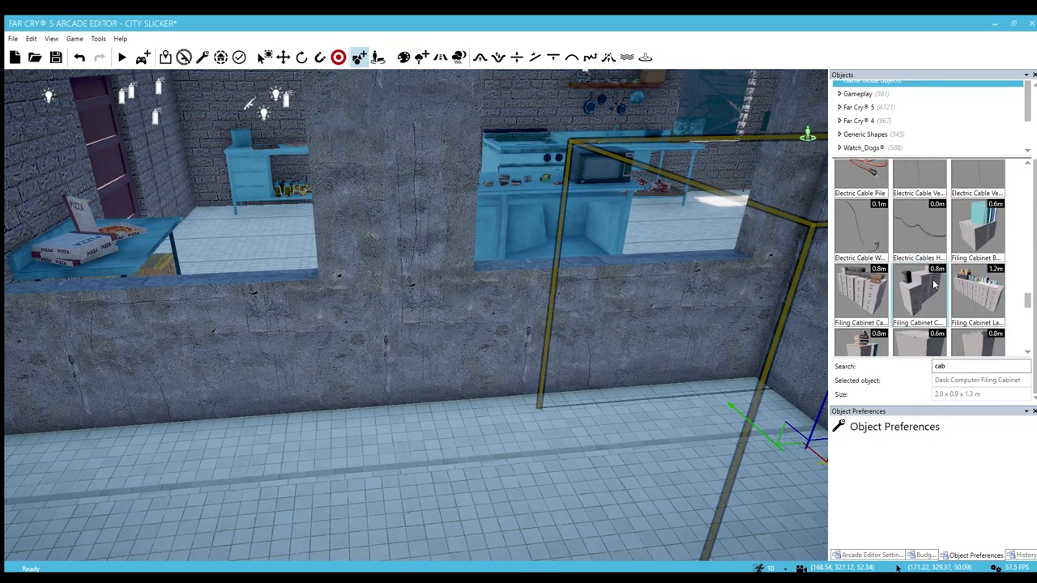
{"action": "left_click", "coordinate": [870, 291]}
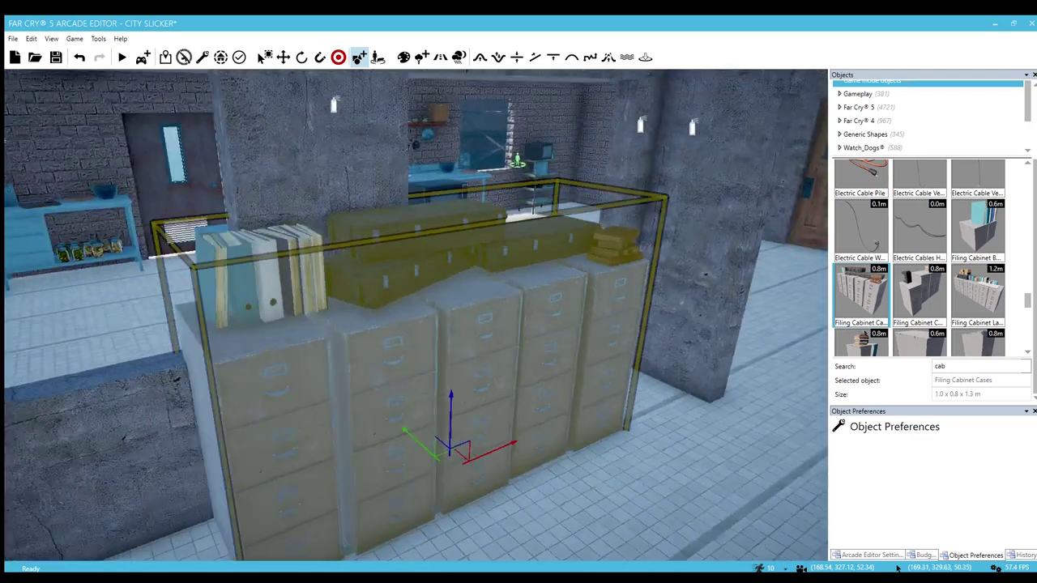
{"action": "key", "text": "d"}
{"action": "key", "text": "w"}
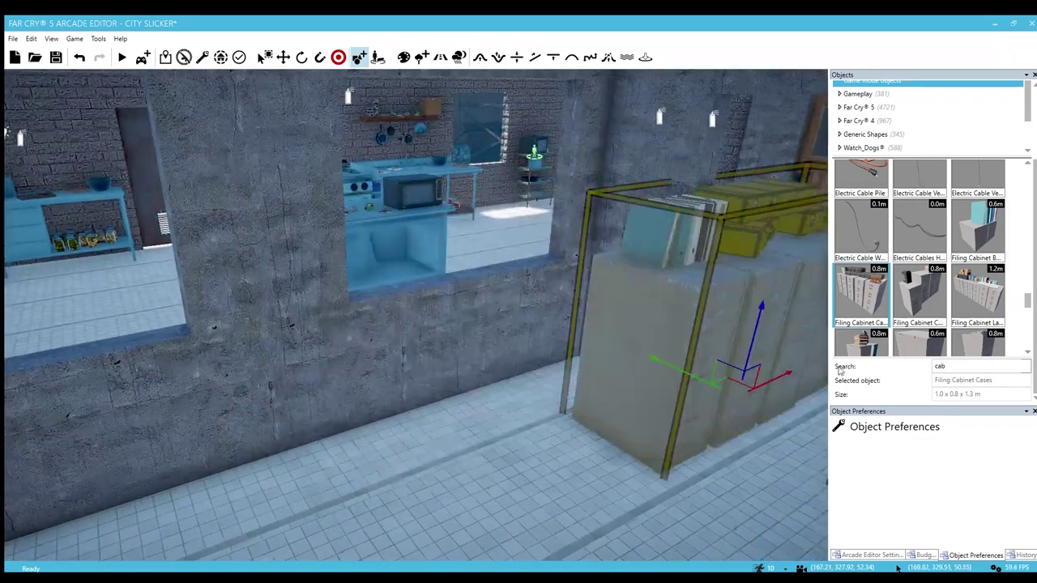
Step: Place the Filing Cabinet Coffee Machine against the wall facing the kitchen, beside the doorway
{"action": "left_click", "coordinate": [912, 312]}
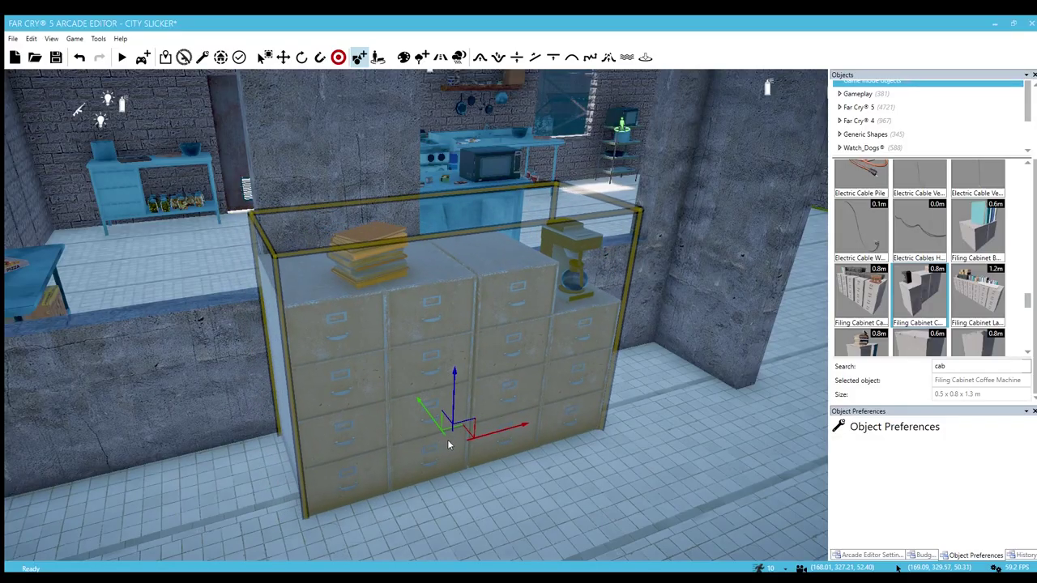
{"action": "left_click", "coordinate": [450, 443]}
{"action": "key", "text": "d"}
{"action": "key", "text": "w"}
{"action": "right_click_drag", "start_coordinate": [562, 414], "coordinate": [8, 397]}
{"action": "key", "text": "s"}
{"action": "key", "text": "w"}
{"action": "key", "text": "s"}
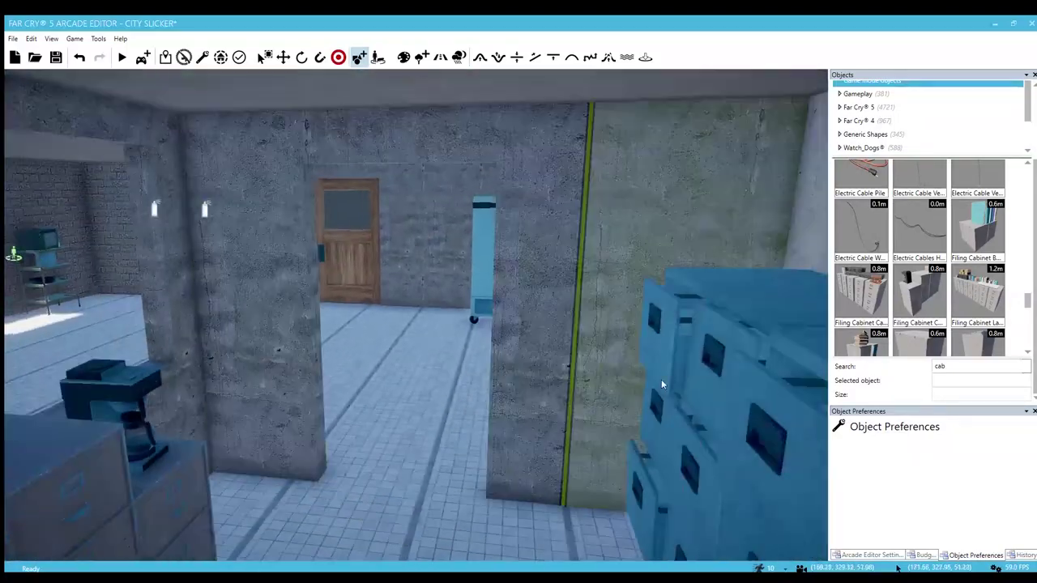
Step: Look through the remaining cabinet models and try out the Server Cabinet beside the kitchen doorway
{"action": "scroll", "coordinate": [972, 274], "scroll_direction": "down", "scroll_amount": 2}
{"action": "scroll", "coordinate": [972, 275], "scroll_direction": "down", "scroll_amount": 8}
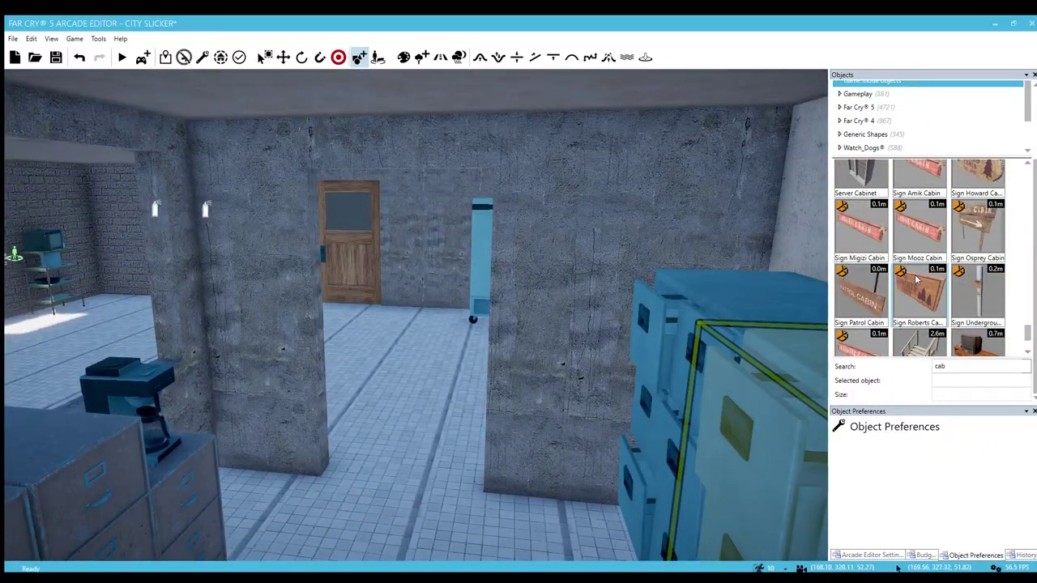
{"action": "scroll", "coordinate": [920, 279], "scroll_direction": "down", "scroll_amount": 1}
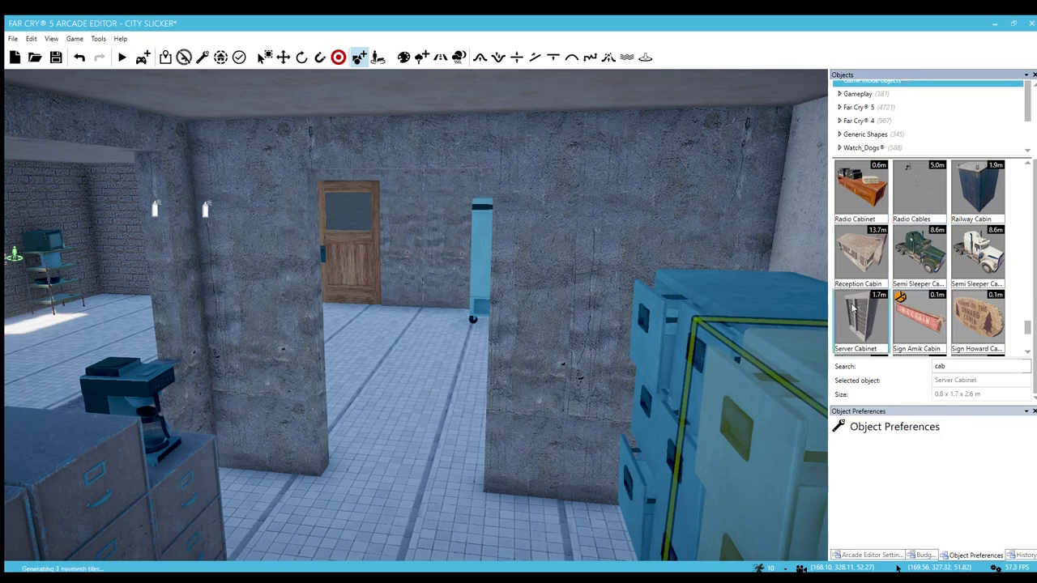
{"action": "key", "text": "w"}
{"action": "right_click_drag", "start_coordinate": [424, 448], "coordinate": [203, 470]}
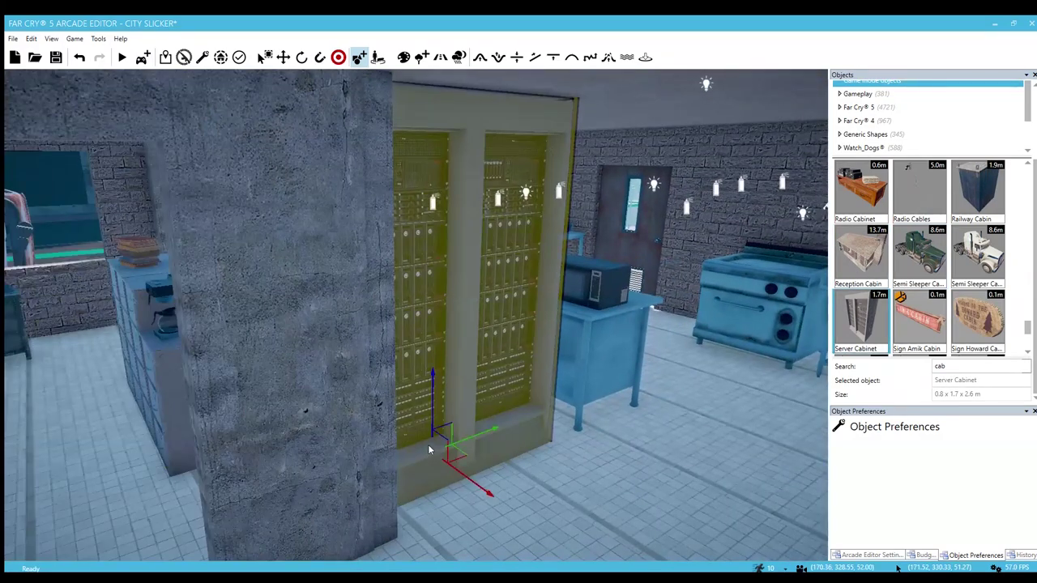
{"action": "scroll", "coordinate": [948, 278], "scroll_direction": "down", "scroll_amount": 5}
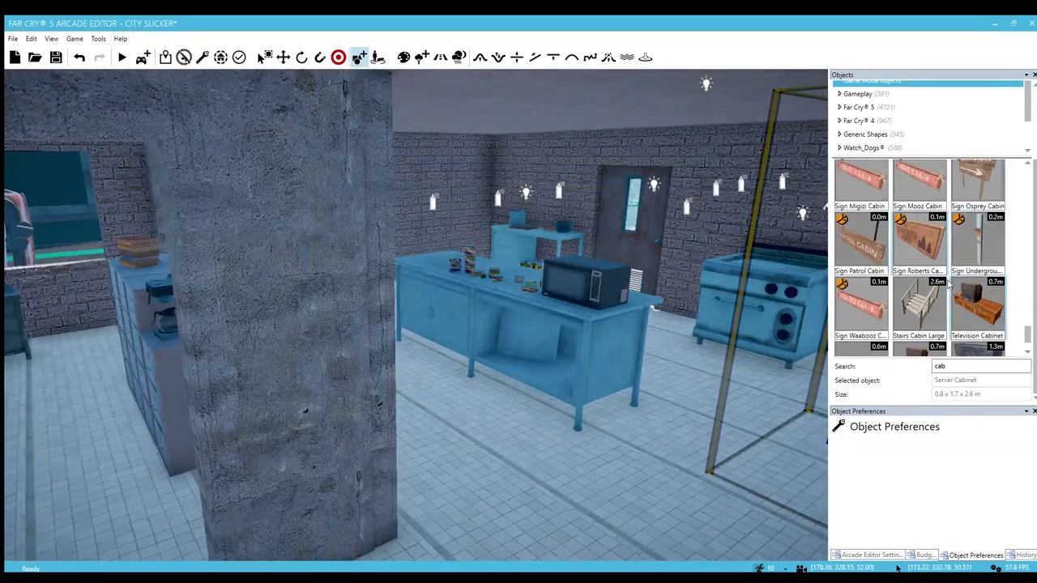
Step: Try out the Tool Cabinet and the Workbench Electric Cable on the kitchen floor
{"action": "scroll", "coordinate": [956, 276], "scroll_direction": "down", "scroll_amount": 1}
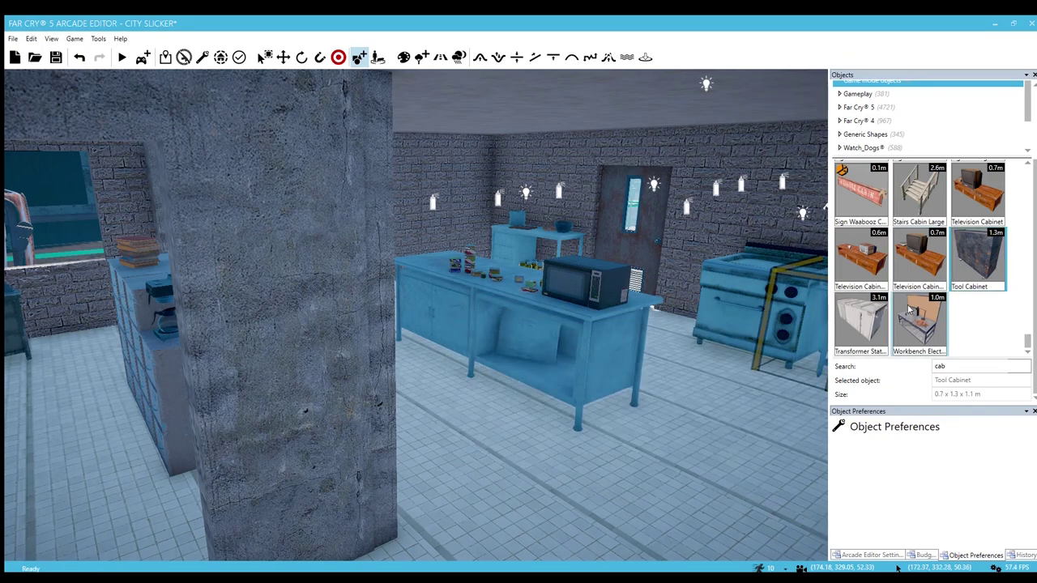
{"action": "key", "text": "d"}
{"action": "right_click_drag", "start_coordinate": [578, 479], "coordinate": [580, 484]}
{"action": "key", "text": "s"}
{"action": "key", "text": "w"}
{"action": "key", "text": "s"}
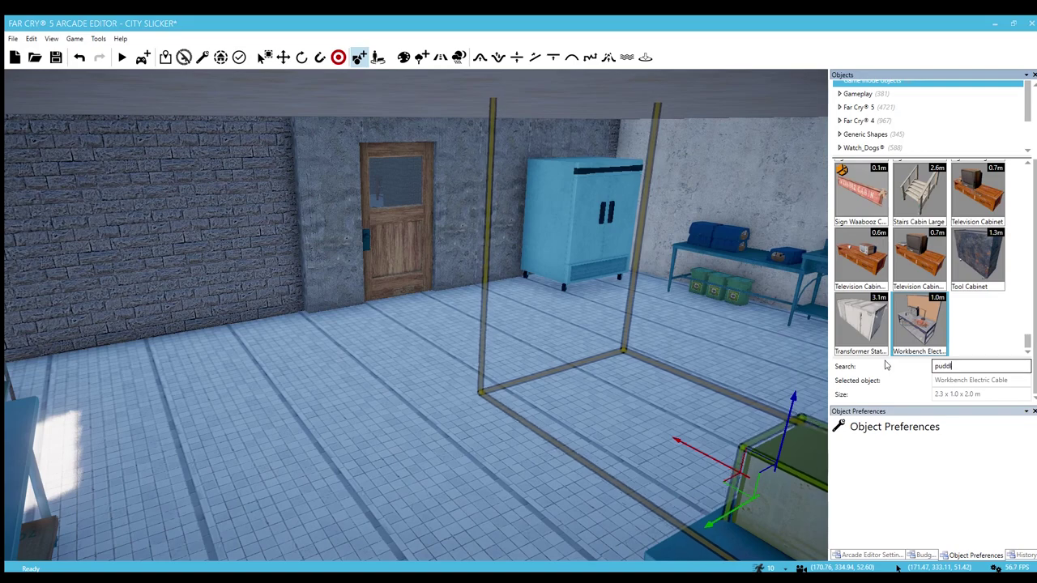
Step: Search for "puddl" and try out the Decal Mud Puddle, Decal Mud Puddle Round and Blood Puddle in the yard and kitchen
{"action": "left_click", "coordinate": [912, 278]}
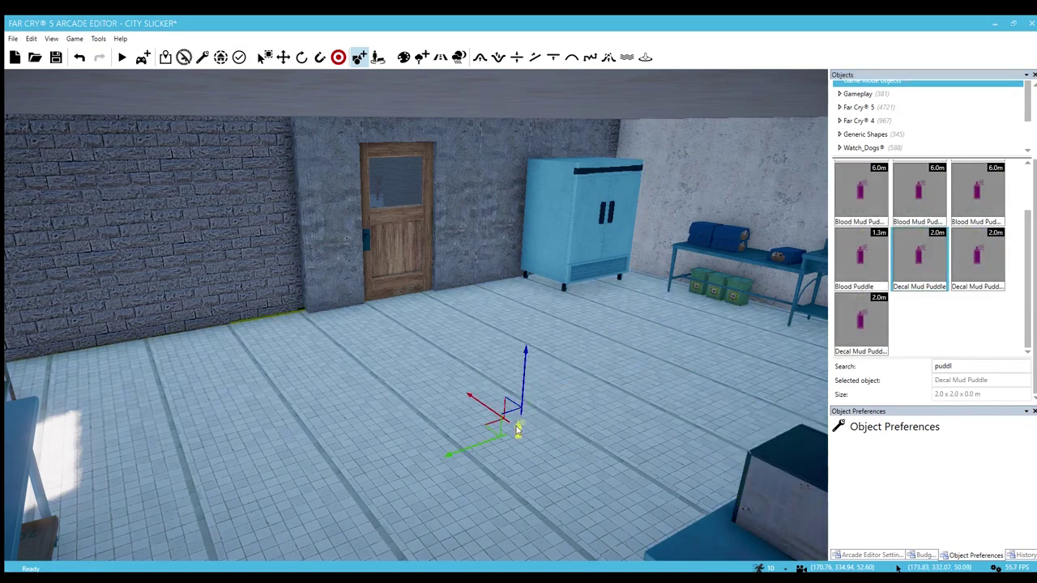
{"action": "right_click_drag", "start_coordinate": [519, 429], "coordinate": [515, 431]}
{"action": "key", "text": "a"}
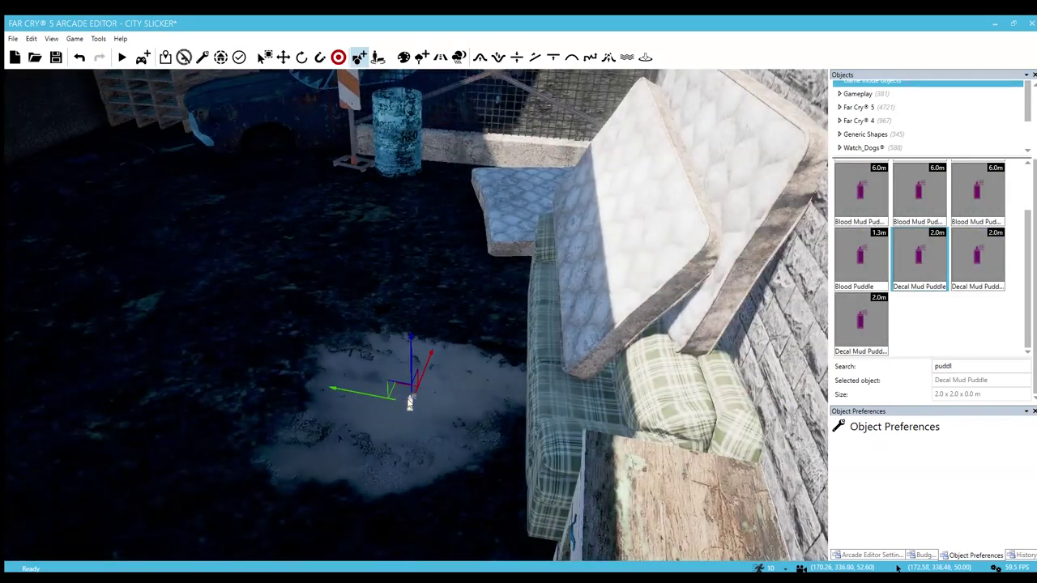
{"action": "right_click_drag", "start_coordinate": [356, 389], "coordinate": [300, 388]}
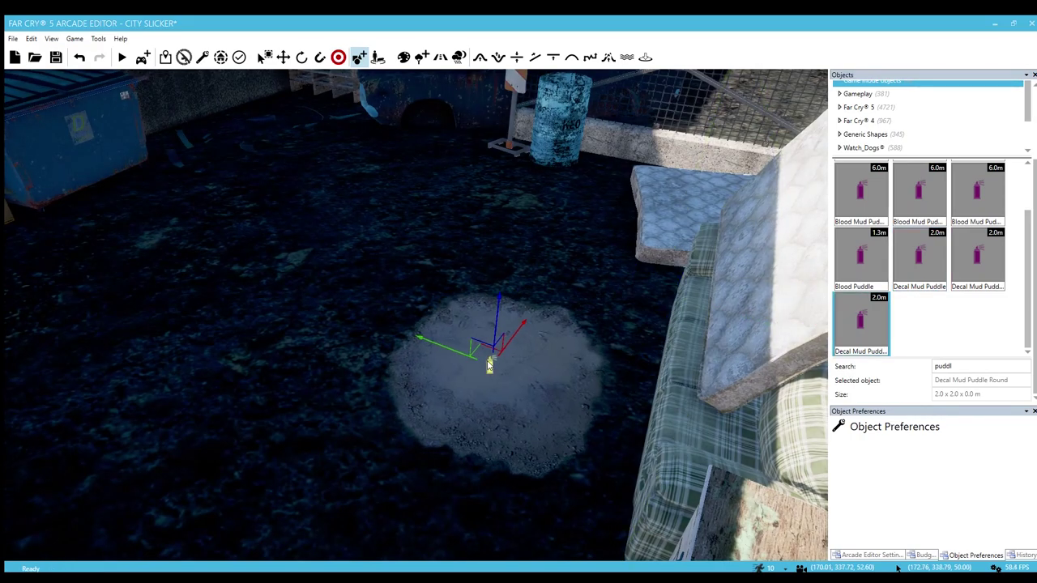
{"action": "key", "text": "d"}
{"action": "right_click_drag", "start_coordinate": [464, 357], "coordinate": [416, 72]}
{"action": "mouse_move", "coordinate": [502, 375]}
{"action": "right_mouse_down"}
{"action": "mouse_move", "coordinate": [509, 356]}
{"action": "mouse_move", "coordinate": [493, 375]}
{"action": "right_mouse_up"}
{"action": "key", "text": "w"}
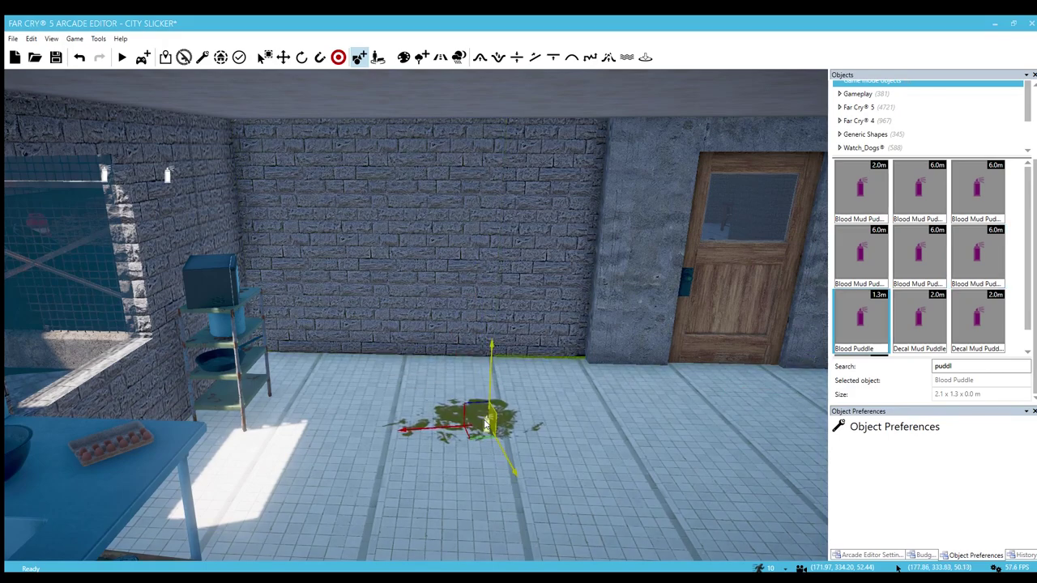
Step: Search the object library for "beer" to find props for the area behind the bar counter
{"action": "scroll", "coordinate": [919, 250], "scroll_direction": "down", "scroll_amount": 1}
{"action": "right_click_drag", "start_coordinate": [697, 381], "coordinate": [778, 369]}
{"action": "key", "text": "w"}
{"action": "key", "text": "d"}
{"action": "key", "text": "w"}
{"action": "right_click_drag", "start_coordinate": [414, 316], "coordinate": [777, 307]}
{"action": "key", "text": "s"}
{"action": "key", "text": "w"}
{"action": "right_click_drag", "start_coordinate": [616, 316], "coordinate": [259, 320]}
{"action": "key", "text": "s"}
{"action": "key", "text": "Left"}
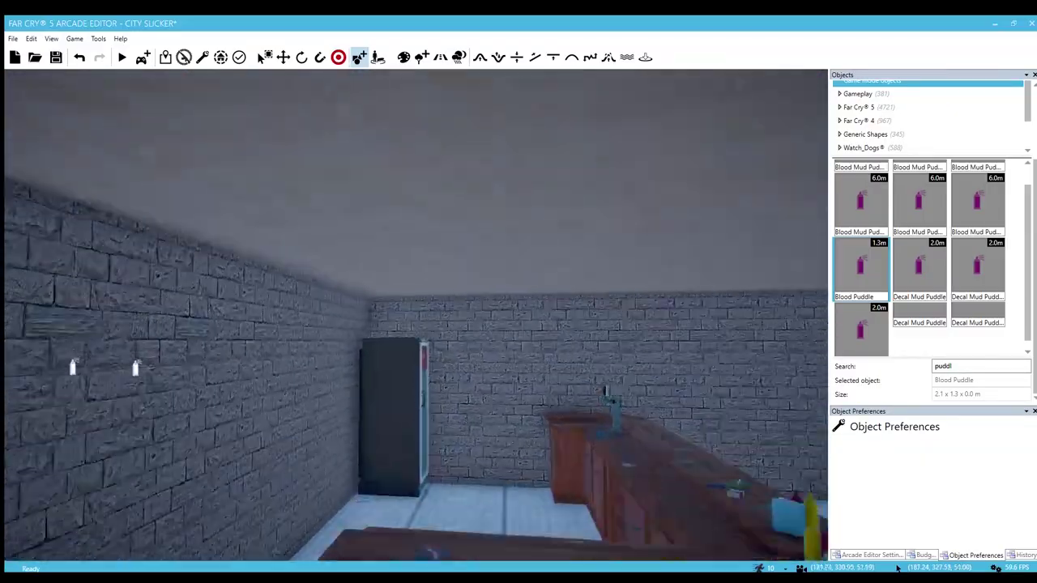
{"action": "key", "text": "Left"}
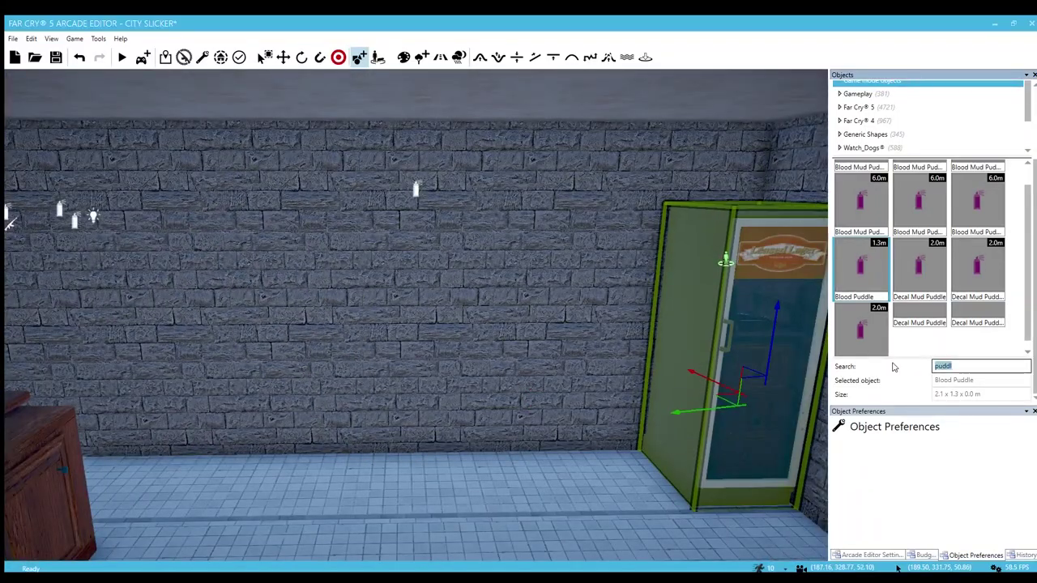
{"action": "type", "text": "r"}
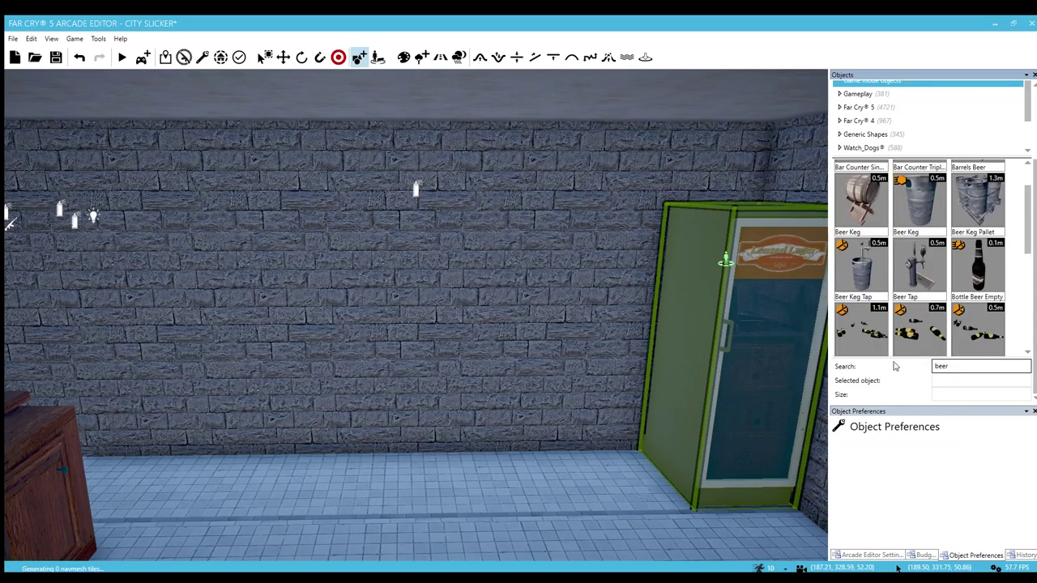
Step: Place Bottles Beer Mess Medium and a smaller beer bottle mess on the floor behind the bar, and a Bottle Beer Empty on the counter
{"action": "left_click", "coordinate": [917, 321]}
{"action": "right_click_drag", "start_coordinate": [507, 259], "coordinate": [437, 317]}
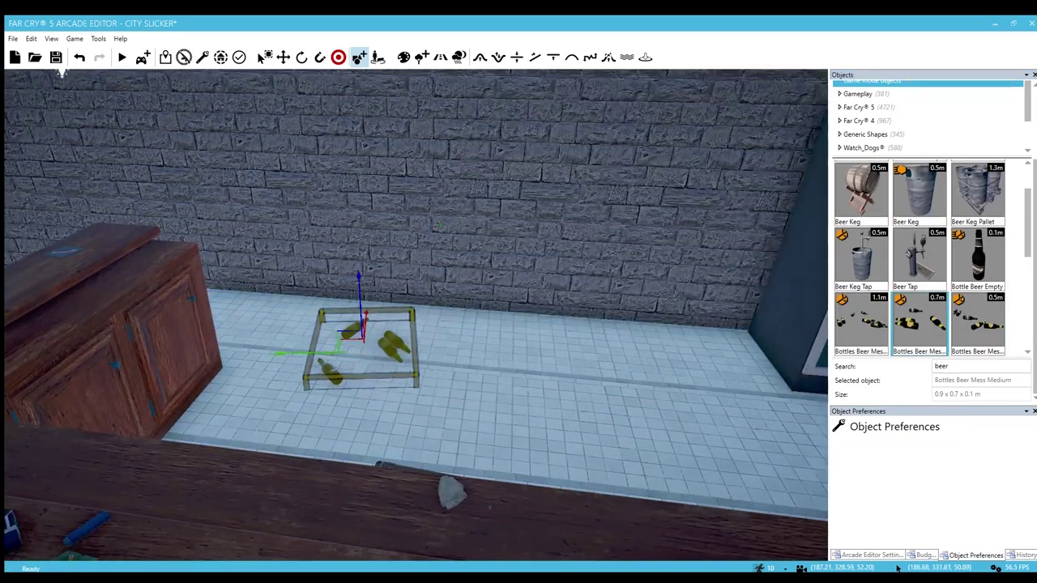
{"action": "left_click", "coordinate": [303, 397]}
{"action": "left_click_drag", "start_coordinate": [972, 258], "coordinate": [475, 369]}
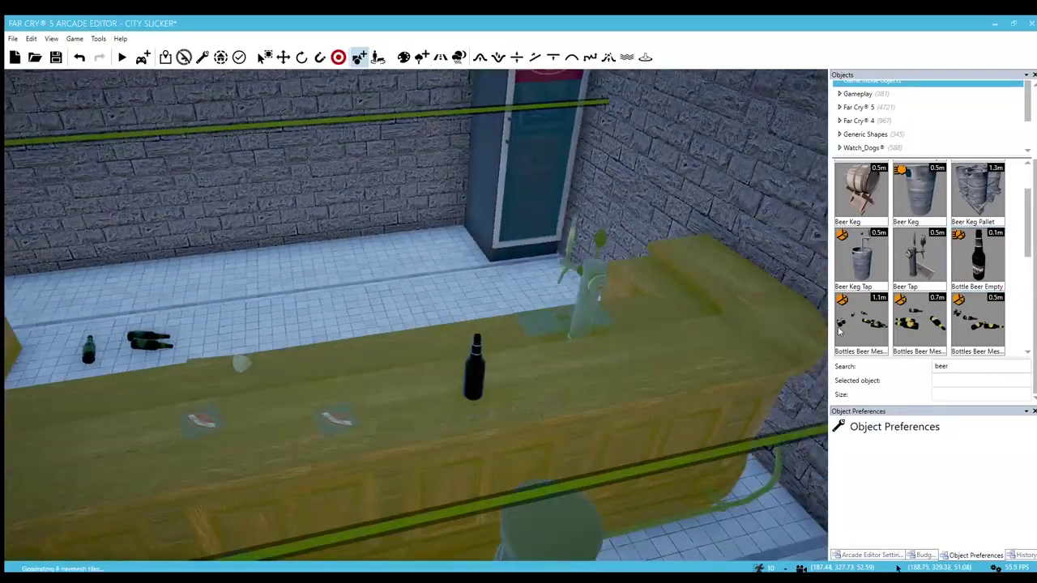
{"action": "left_click", "coordinate": [975, 326]}
{"action": "left_click", "coordinate": [395, 255]}
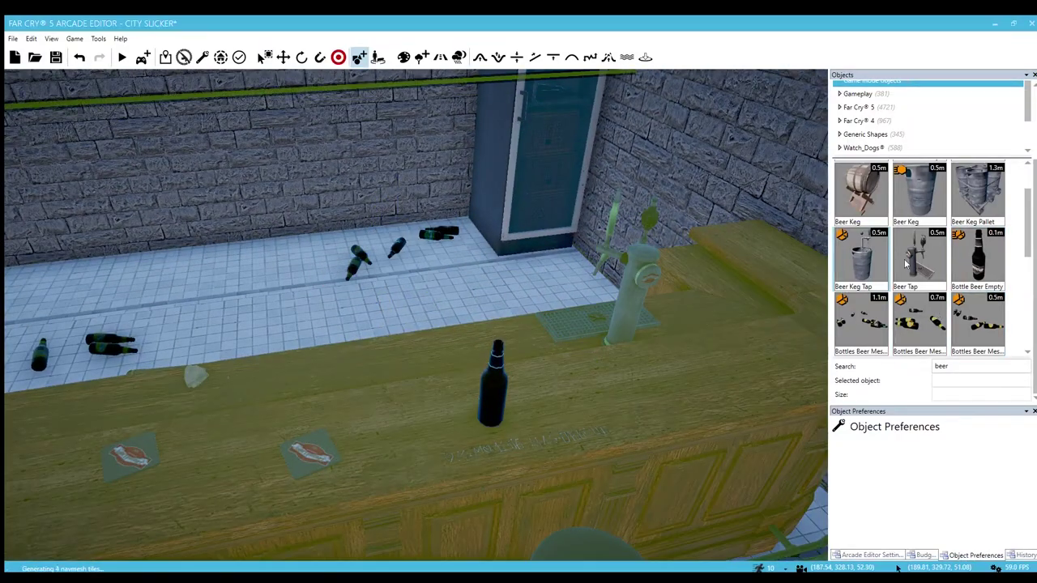
Step: Place a second Beer Tap on the bar counter next to the existing tap
{"action": "key", "text": "a"}
{"action": "left_click", "coordinate": [931, 259]}
{"action": "mouse_move", "coordinate": [464, 359]}
{"action": "right_mouse_down"}
{"action": "mouse_move", "coordinate": [382, 371]}
{"action": "mouse_move", "coordinate": [544, 364]}
{"action": "mouse_move", "coordinate": [467, 363]}
{"action": "mouse_move", "coordinate": [470, 373]}
{"action": "right_mouse_up"}
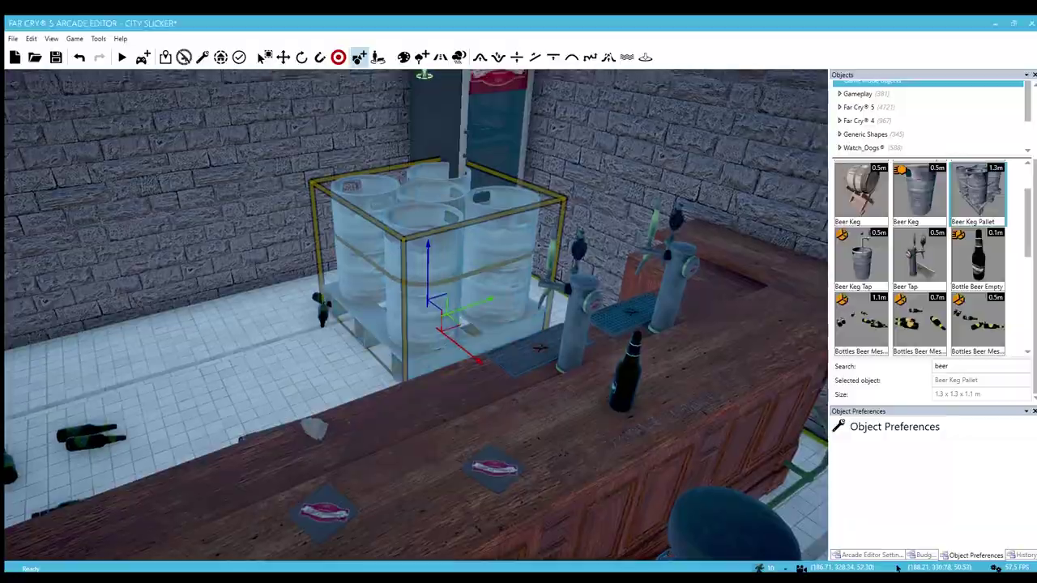
Step: Place the Beer Keg Pallet outside in the yard by the discarded sofa and mattresses
{"action": "key", "text": "a"}
{"action": "right_click_drag", "start_coordinate": [431, 305], "coordinate": [255, 340]}
{"action": "key", "text": "w"}
{"action": "key", "text": "s"}
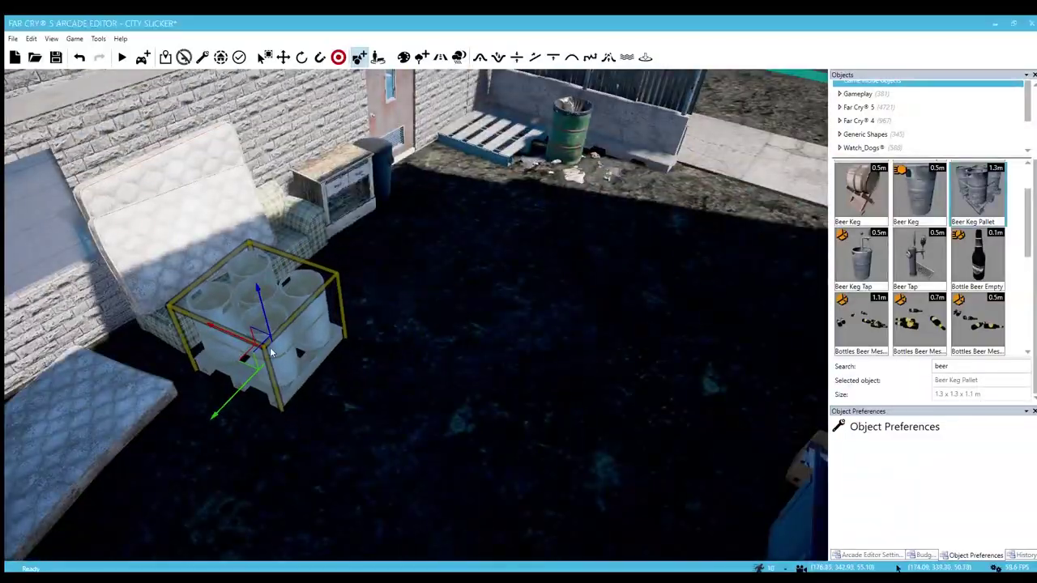
{"action": "key", "text": "w"}
{"action": "mouse_move", "coordinate": [430, 358]}
{"action": "right_mouse_down"}
{"action": "mouse_move", "coordinate": [340, 308]}
{"action": "mouse_move", "coordinate": [348, 316]}
{"action": "mouse_move", "coordinate": [283, 320]}
{"action": "mouse_move", "coordinate": [429, 358]}
{"action": "right_mouse_up"}
Step: Place a Beer Keg Tap on the floor behind the bar, against the end of the counter near the fridge
{"action": "scroll", "coordinate": [915, 257], "scroll_direction": "up", "scroll_amount": 1}
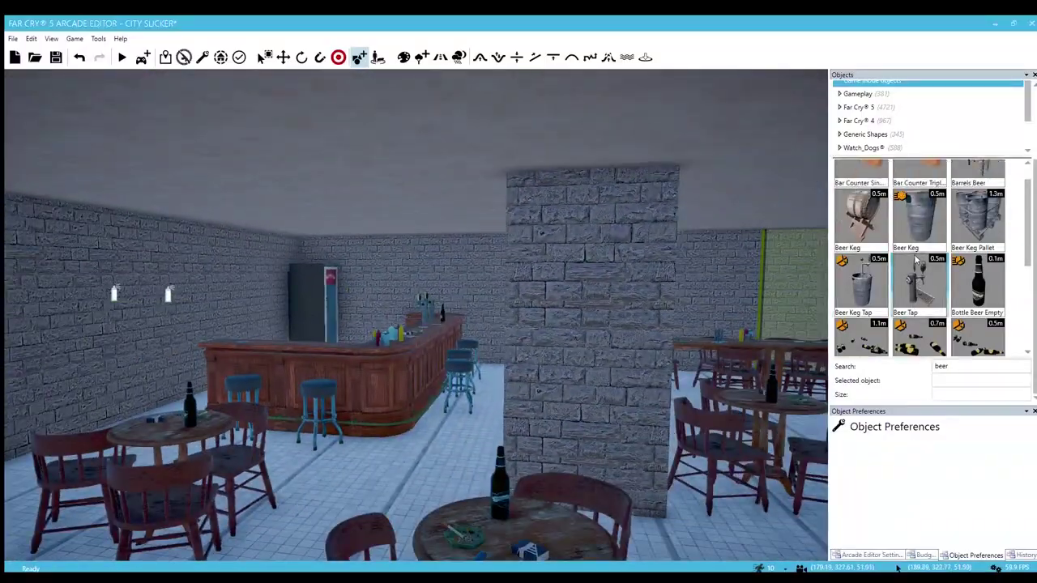
{"action": "key", "text": "w"}
{"action": "right_click_drag", "start_coordinate": [454, 442], "coordinate": [340, 438]}
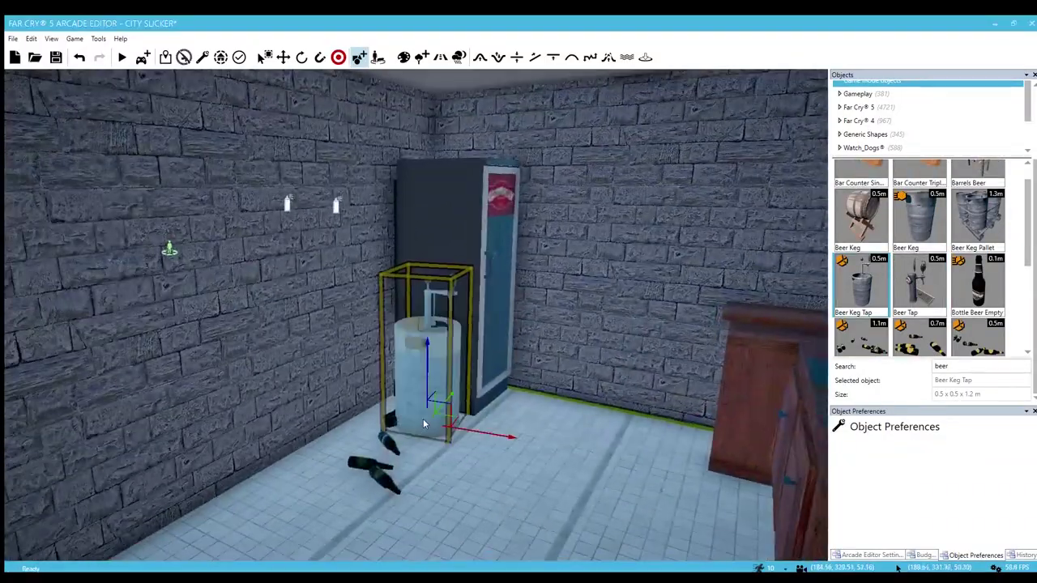
{"action": "scroll", "coordinate": [576, 438], "scroll_direction": "down", "scroll_amount": 3}
{"action": "right_click_drag", "start_coordinate": [559, 429], "coordinate": [603, 405]}
{"action": "scroll", "coordinate": [521, 429], "scroll_direction": "down", "scroll_amount": 2}
{"action": "key", "text": "w"}
{"action": "scroll", "coordinate": [477, 403], "scroll_direction": "down", "scroll_amount": 1}
{"action": "left_click", "coordinate": [478, 404]}
{"action": "key", "text": "Escape"}
{"action": "scroll", "coordinate": [894, 282], "scroll_direction": "up", "scroll_amount": 1}
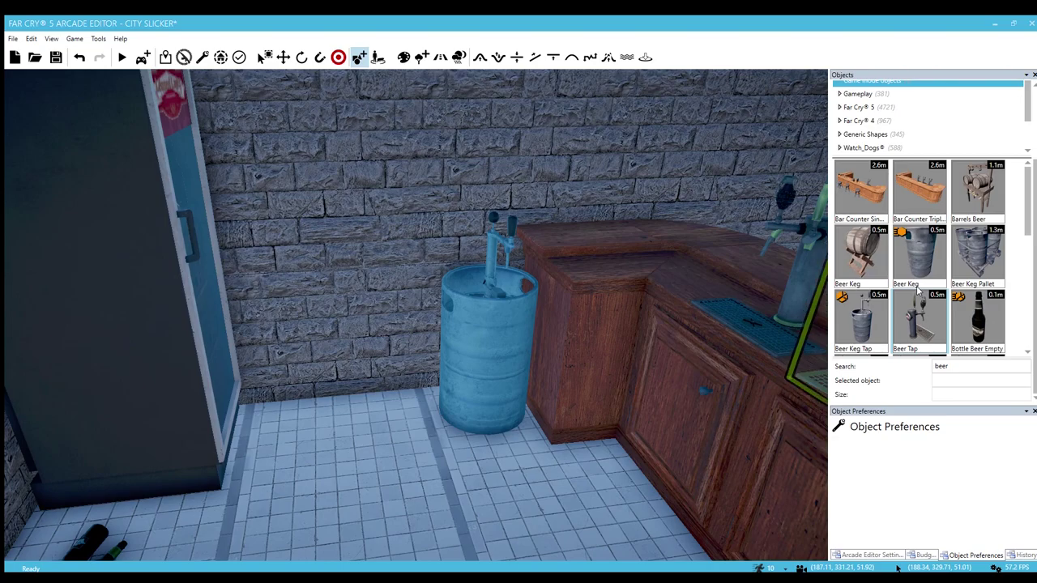
Step: Place a Crate Beer Opened on the wall end of the bar counter
{"action": "scroll", "coordinate": [918, 288], "scroll_direction": "down", "scroll_amount": 6}
{"action": "left_click", "coordinate": [964, 218]}
{"action": "right_click_drag", "start_coordinate": [492, 424], "coordinate": [457, 423]}
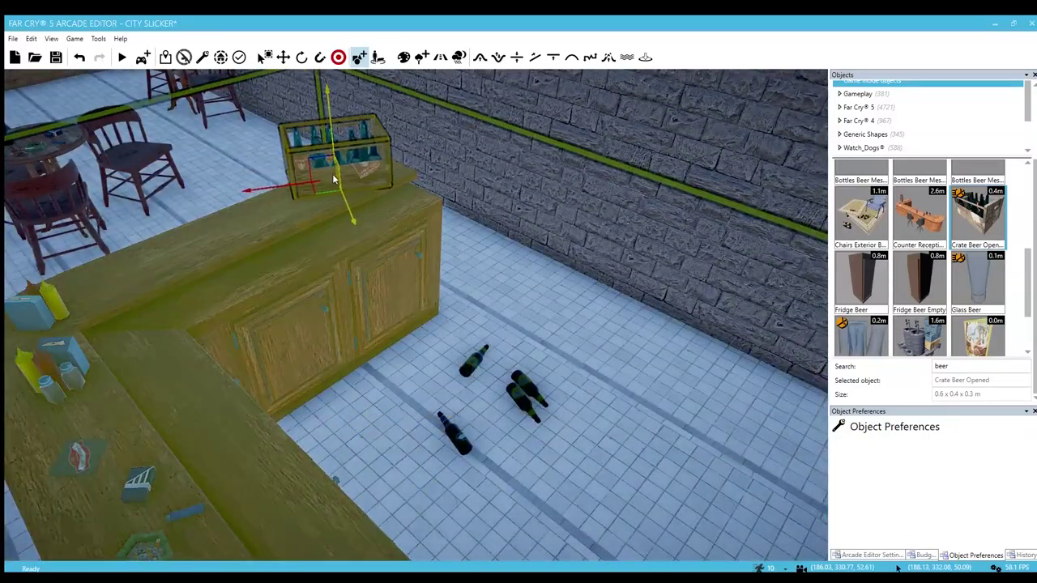
{"action": "left_click", "coordinate": [332, 178]}
Step: Place a Sign Beer Neon on the brick pillar beside the building's double entrance doors
{"action": "scroll", "coordinate": [933, 247], "scroll_direction": "down", "scroll_amount": 2}
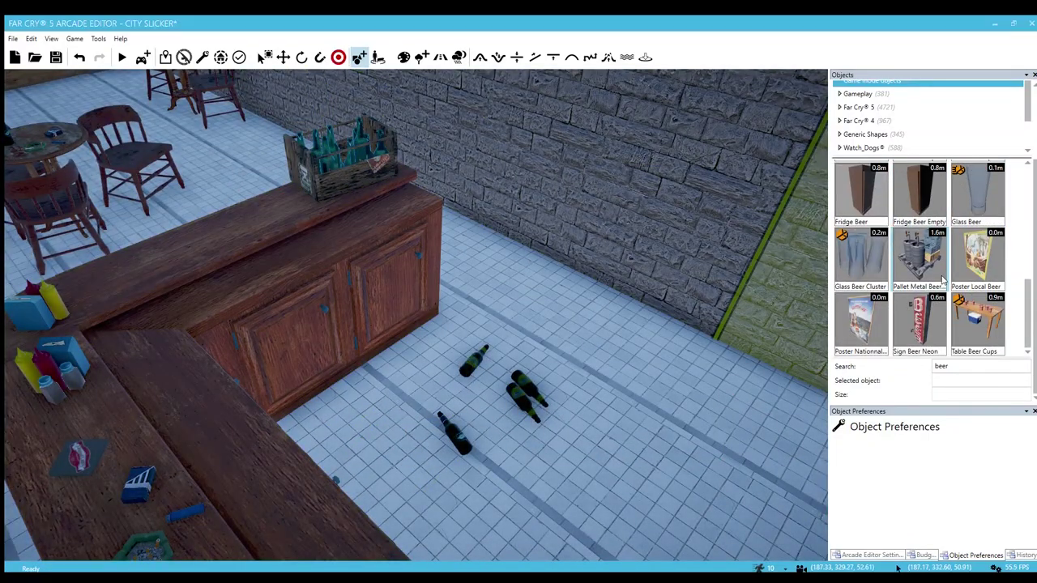
{"action": "right_click_drag", "start_coordinate": [502, 354], "coordinate": [385, 360]}
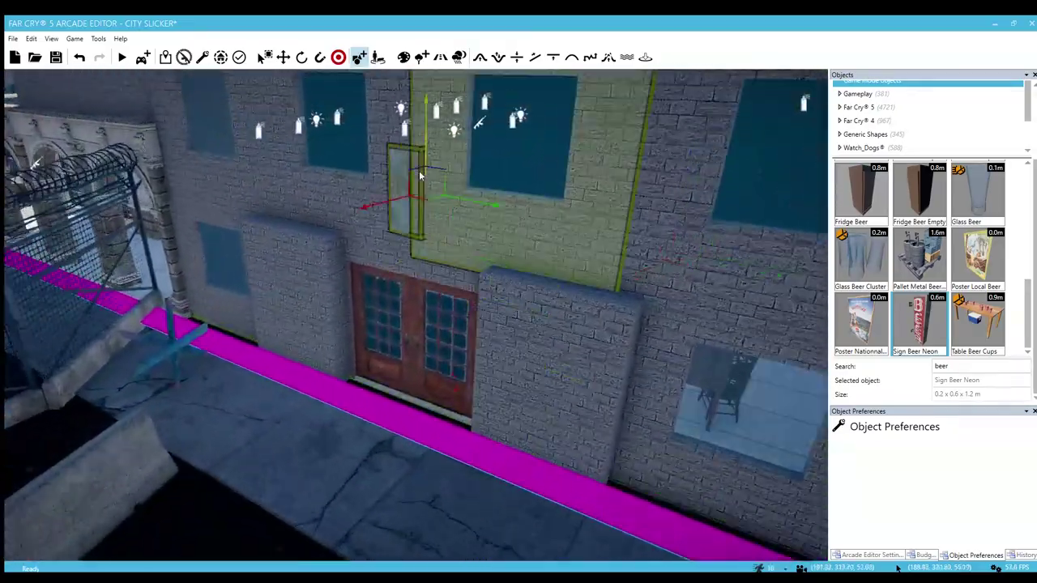
{"action": "scroll", "coordinate": [419, 154], "scroll_direction": "down", "scroll_amount": 5}
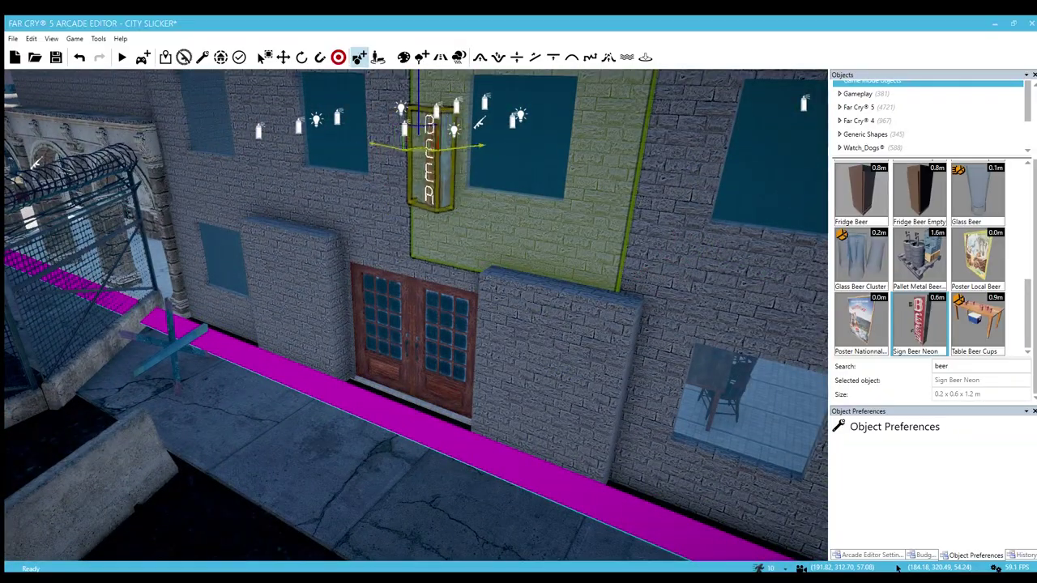
{"action": "right_click_drag", "start_coordinate": [426, 154], "coordinate": [511, 145]}
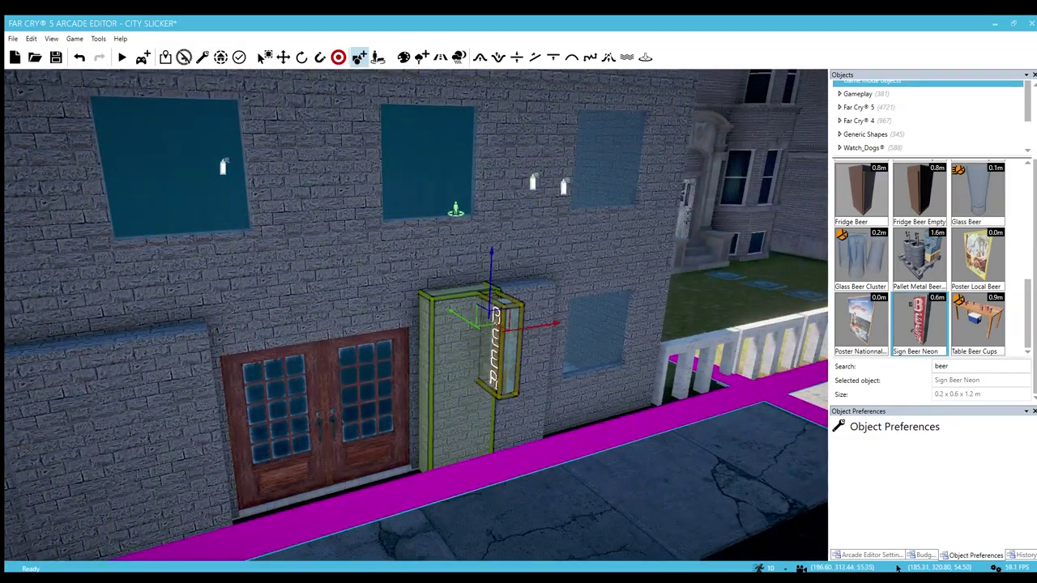
{"action": "left_click", "coordinate": [495, 332]}
{"action": "right_click_drag", "start_coordinate": [495, 332], "coordinate": [461, 285]}
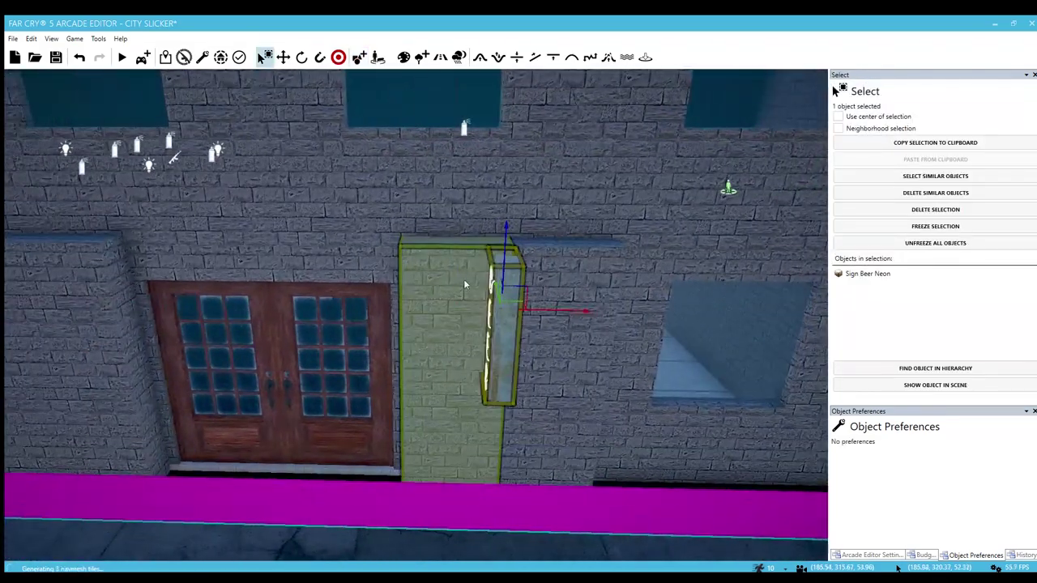
Step: Rotate the neon beer sign using the 90° snap angle and move it along the facade to the building's corner
{"action": "key", "text": "e"}
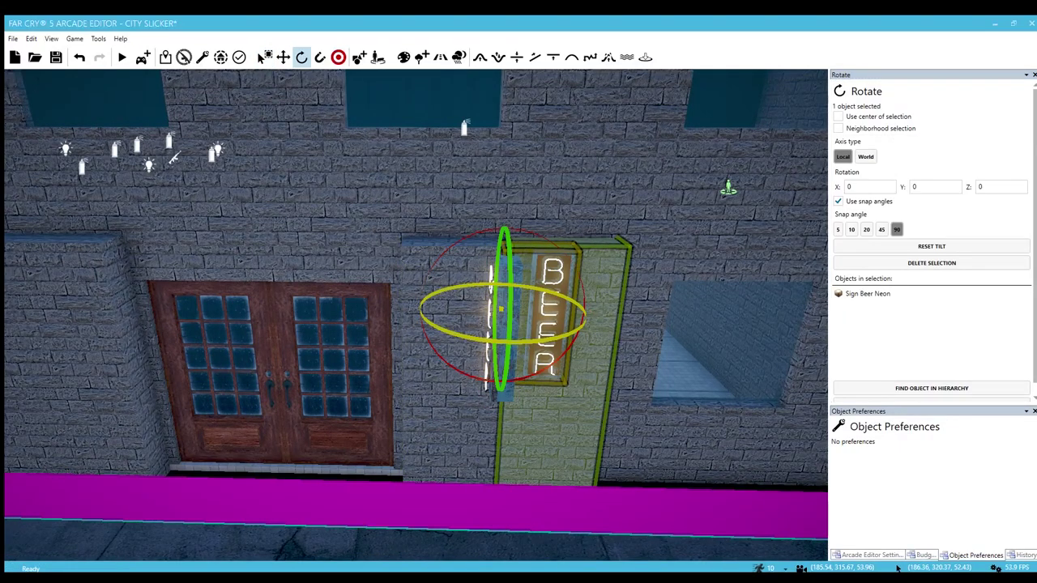
{"action": "key", "text": "w"}
{"action": "right_click_drag", "start_coordinate": [519, 290], "coordinate": [514, 292]}
{"action": "left_click_drag", "start_coordinate": [394, 292], "coordinate": [378, 331]}
{"action": "key", "text": "d"}
{"action": "right_click_drag", "start_coordinate": [371, 326], "coordinate": [370, 324]}
{"action": "left_click_drag", "start_coordinate": [559, 390], "coordinate": [572, 367]}
{"action": "right_click_drag", "start_coordinate": [572, 367], "coordinate": [567, 367]}
{"action": "key", "text": "s"}
{"action": "key", "text": "d"}
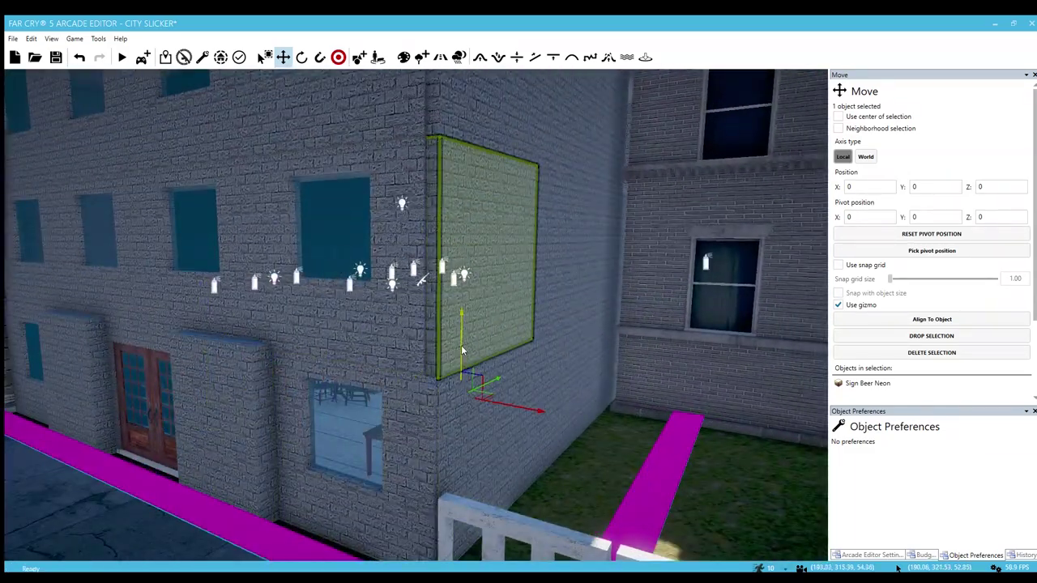
Step: Turn the neon beer sign at the building's corner and position it so it sticks out from the wall
{"action": "key", "text": "e"}
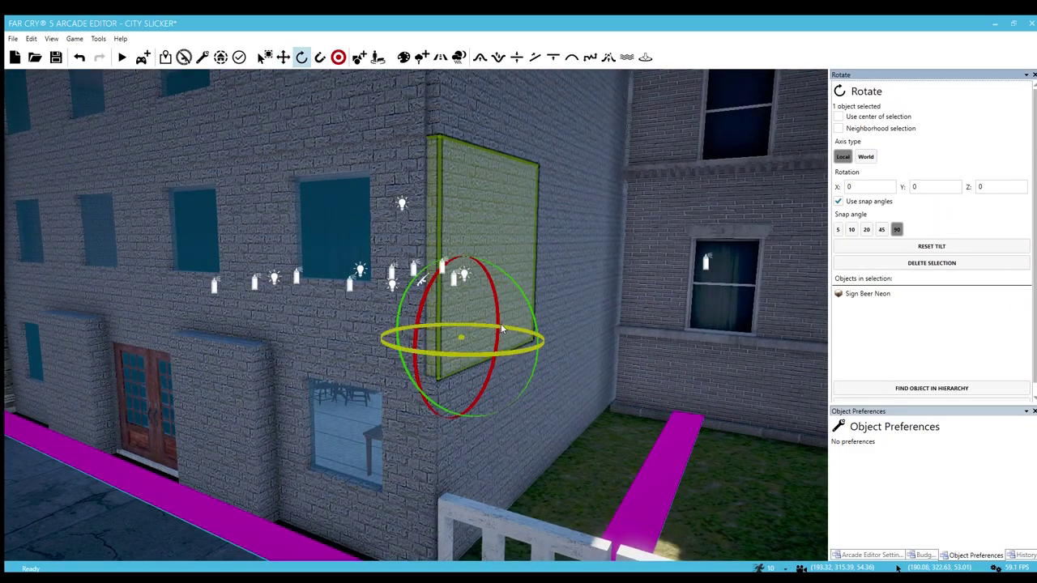
{"action": "key", "text": "w"}
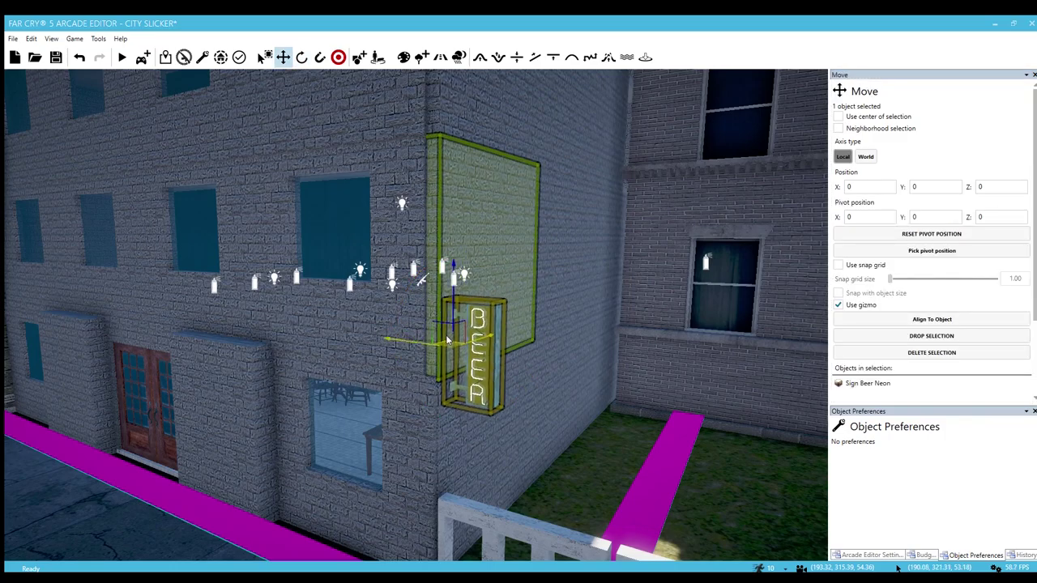
{"action": "left_click", "coordinate": [607, 457]}
Step: Search the objects for "shel" and place a Counter Double Shelf inside the bar
{"action": "mouse_move", "coordinate": [564, 458]}
{"action": "right_mouse_down"}
{"action": "mouse_move", "coordinate": [640, 458]}
{"action": "mouse_move", "coordinate": [664, 442]}
{"action": "mouse_move", "coordinate": [547, 450]}
{"action": "mouse_move", "coordinate": [539, 519]}
{"action": "mouse_move", "coordinate": [557, 462]}
{"action": "right_mouse_up"}
{"action": "key", "text": "w"}
{"action": "key", "text": "w"}
{"action": "key", "text": "s"}
{"action": "key", "text": "o"}
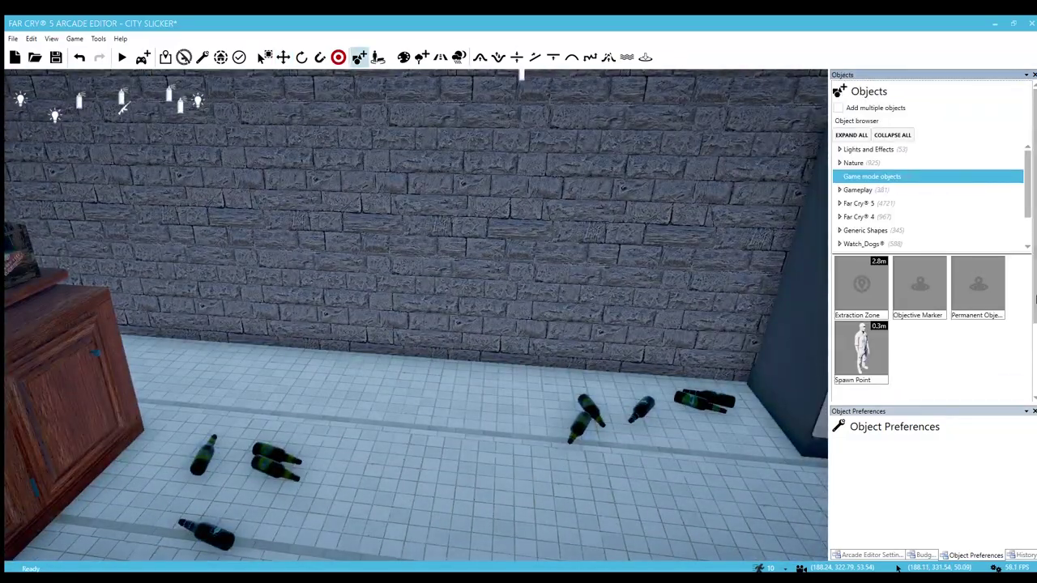
{"action": "scroll", "coordinate": [1012, 376], "scroll_direction": "down", "scroll_amount": 2}
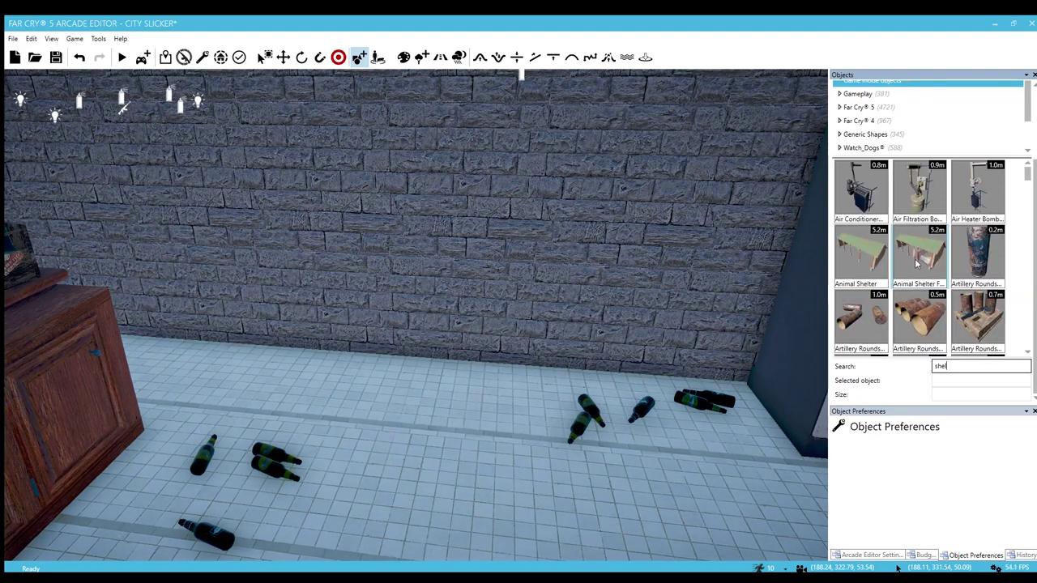
{"action": "scroll", "coordinate": [907, 264], "scroll_direction": "down", "scroll_amount": 8}
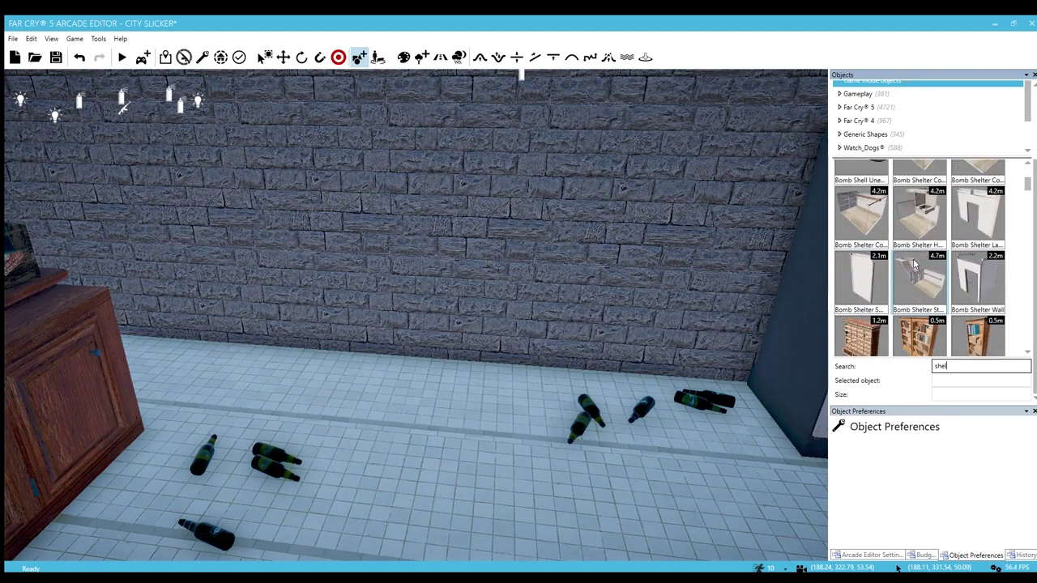
{"action": "scroll", "coordinate": [915, 263], "scroll_direction": "down", "scroll_amount": 8}
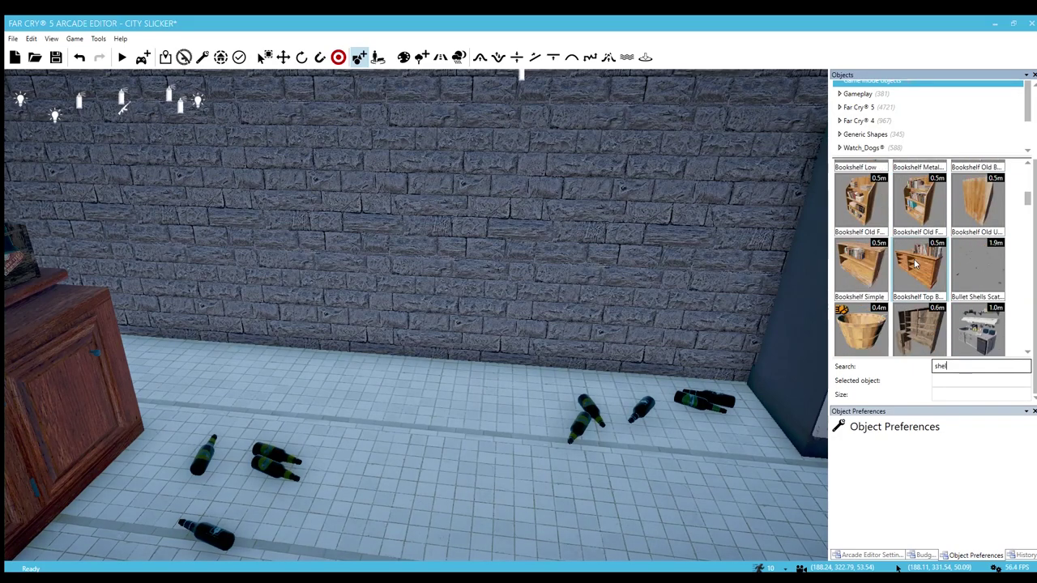
{"action": "left_click", "coordinate": [959, 217]}
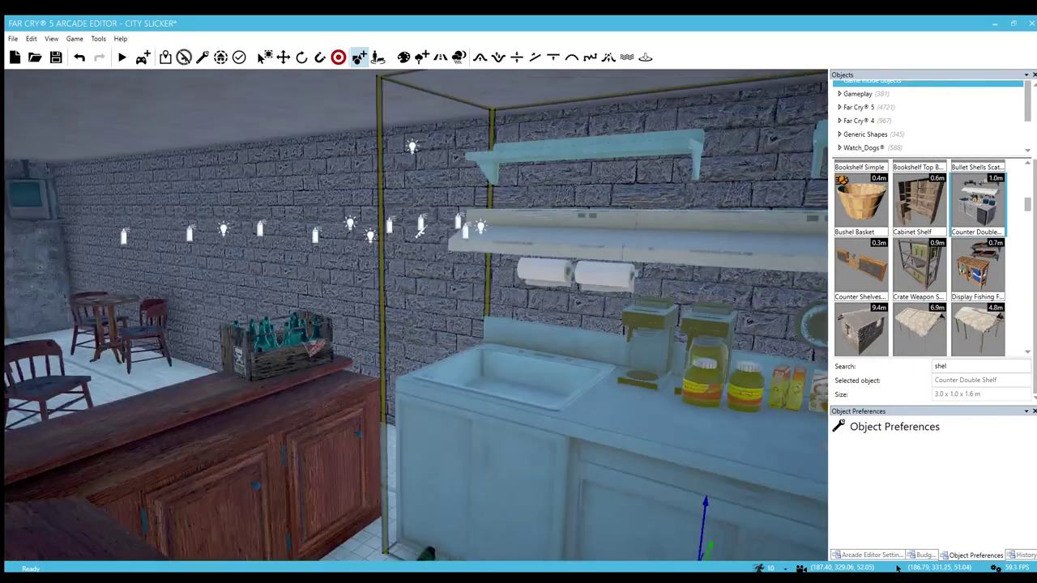
{"action": "key", "text": "w"}
{"action": "right_click_drag", "start_coordinate": [567, 409], "coordinate": [162, 421]}
{"action": "right_click_drag", "start_coordinate": [429, 417], "coordinate": [600, 450]}
{"action": "key", "text": "s"}
{"action": "left_click", "coordinate": [460, 341]}
Step: Rotate the Counter Double Shelf and move it to its new position
{"action": "key", "text": "1"}
{"action": "key", "text": "3"}
{"action": "left_click_drag", "start_coordinate": [465, 387], "coordinate": [533, 387]}
{"action": "key", "text": "2"}
{"action": "left_click_drag", "start_coordinate": [731, 460], "coordinate": [430, 312]}
{"action": "right_click_drag", "start_coordinate": [429, 312], "coordinate": [534, 343]}
{"action": "key", "text": "w"}
{"action": "key", "text": "w"}
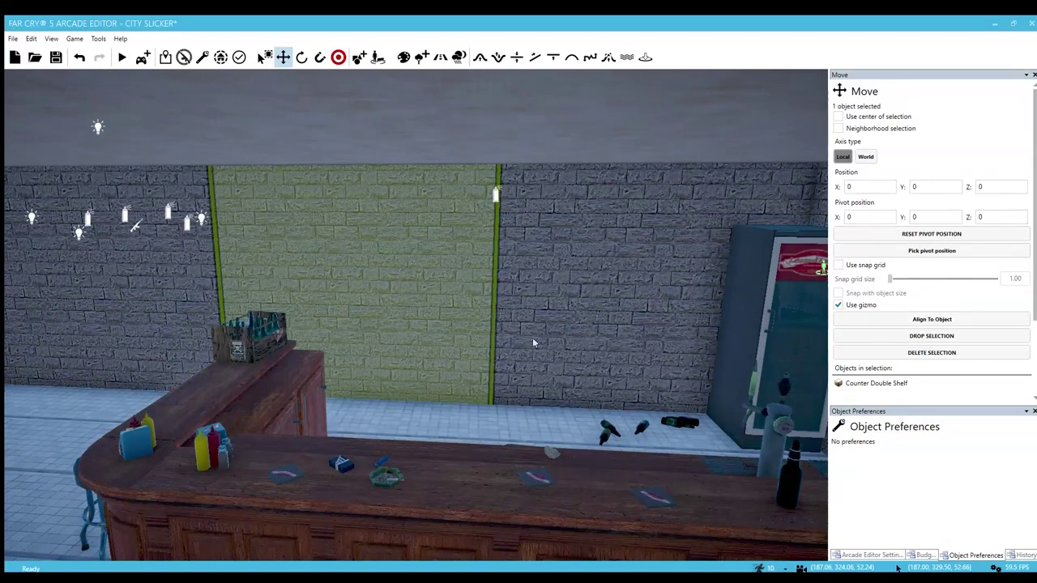
Step: Search the objects for "shel" and preview Research Table Sink Shelves and Shelf Alcohol Bottles against the wall behind the bar
{"action": "key", "text": "5"}
{"action": "left_click_drag", "start_coordinate": [1034, 306], "coordinate": [1032, 398]}
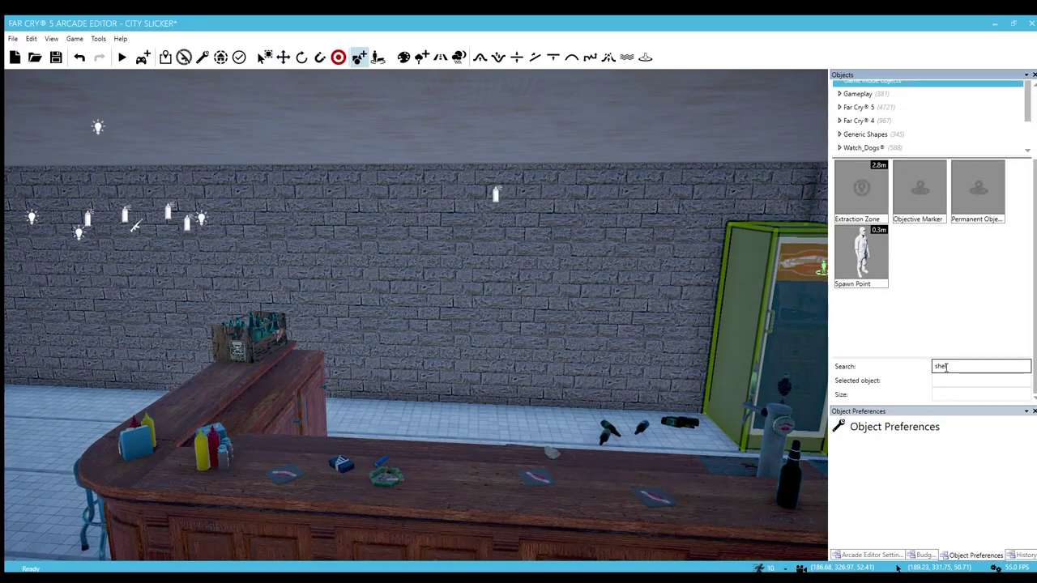
{"action": "scroll", "coordinate": [940, 316], "scroll_direction": "down", "scroll_amount": 5}
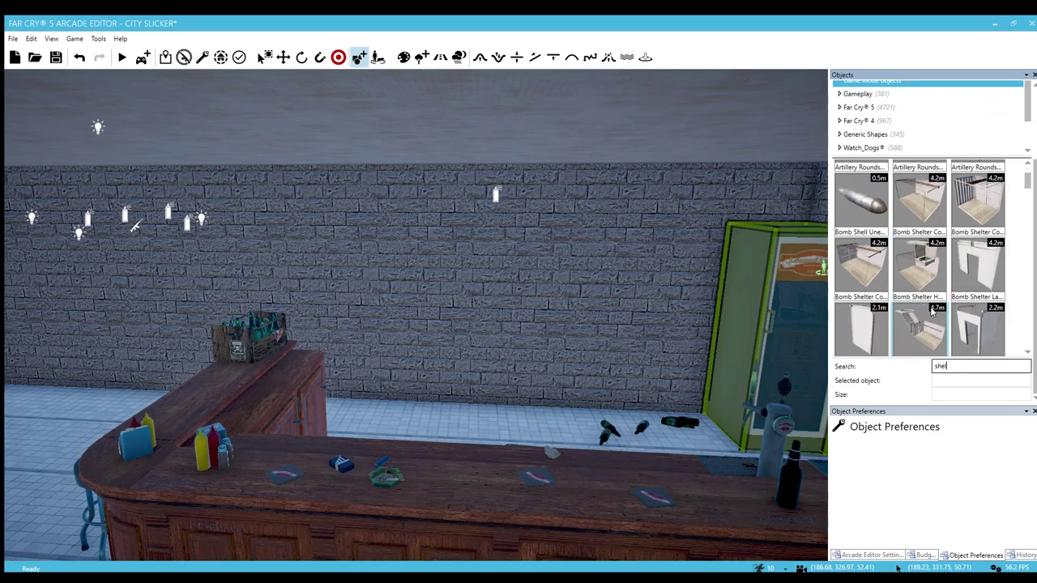
{"action": "scroll", "coordinate": [936, 311], "scroll_direction": "down", "scroll_amount": 6}
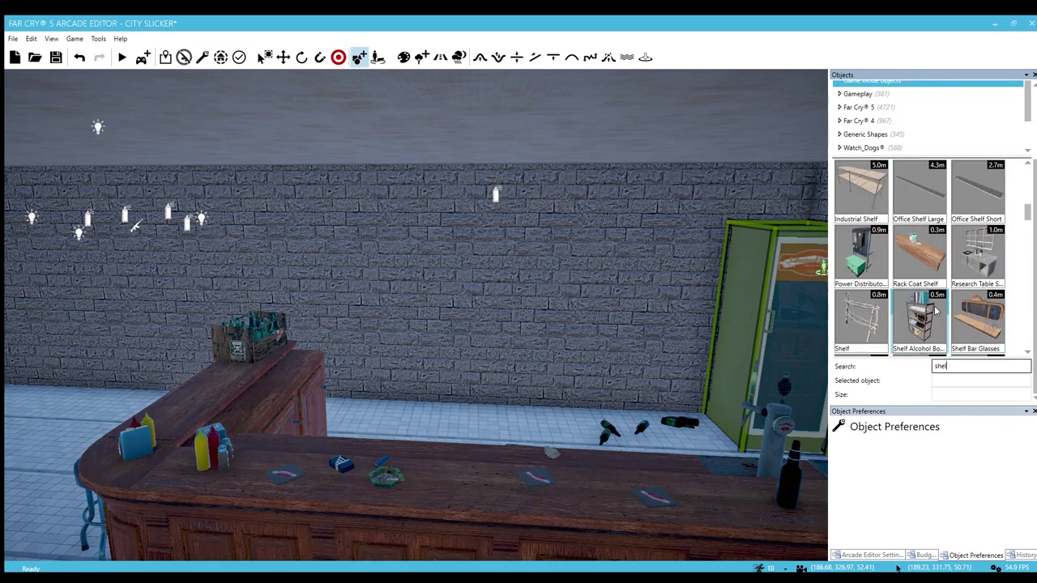
{"action": "left_click", "coordinate": [982, 217]}
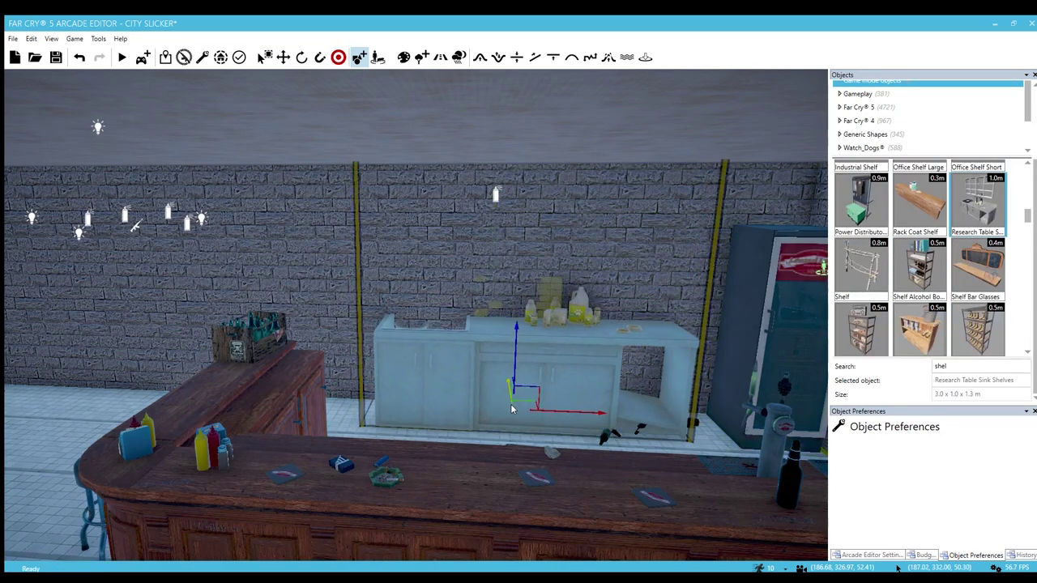
{"action": "left_click", "coordinate": [923, 290]}
{"action": "key", "text": "w"}
{"action": "right_click_drag", "start_coordinate": [480, 410], "coordinate": [559, 417]}
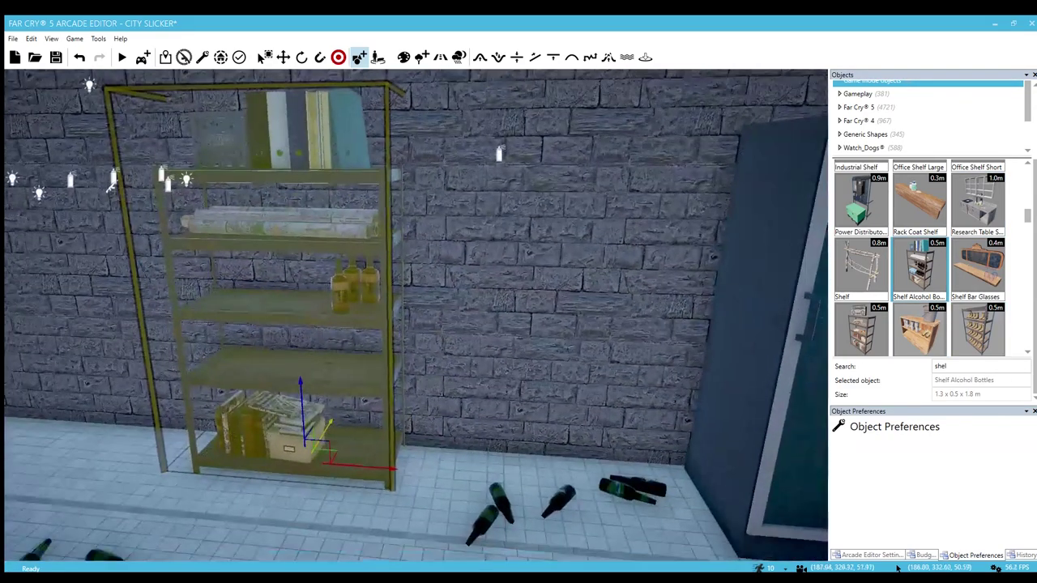
Step: Preview Shelf Boots 02, Shelf Boxes, Shelf Cellar Apple Jars, Shelf Cleaning Products and Shelf Cigarette beside the fridge behind the bar
{"action": "scroll", "coordinate": [936, 303], "scroll_direction": "down", "scroll_amount": 1}
{"action": "left_click", "coordinate": [977, 283]}
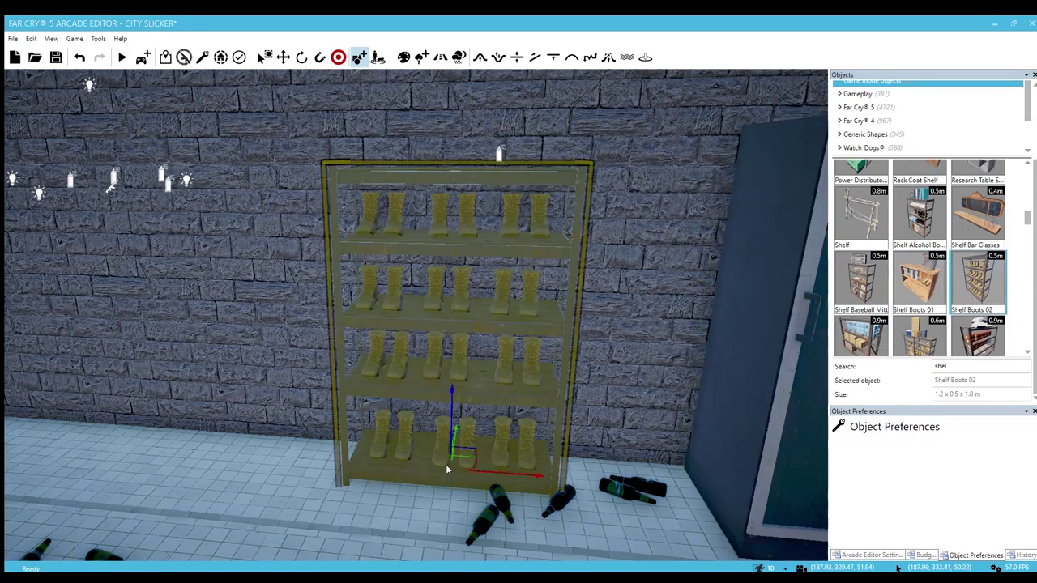
{"action": "scroll", "coordinate": [930, 310], "scroll_direction": "down", "scroll_amount": 2}
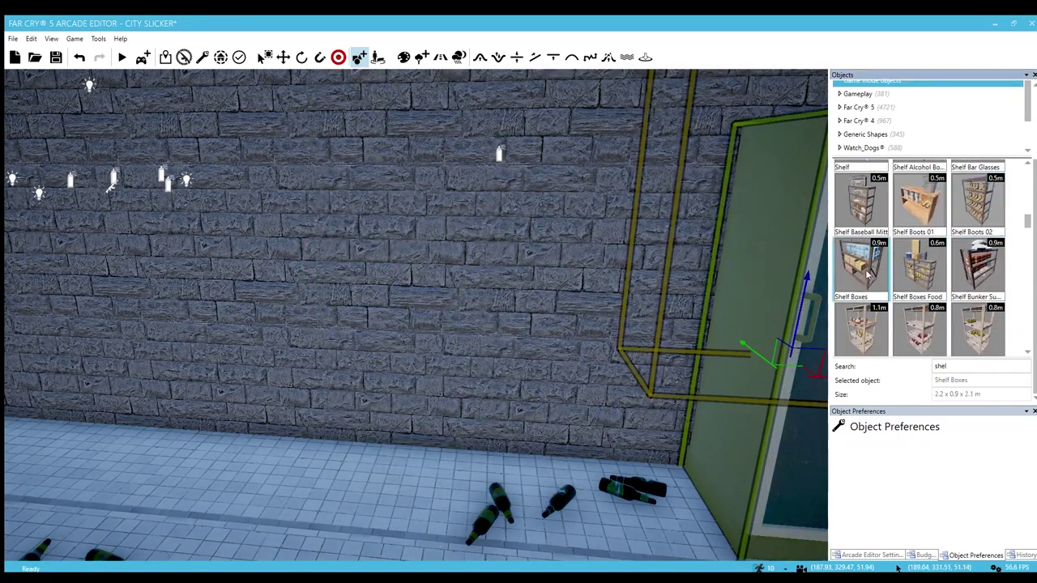
{"action": "left_click", "coordinate": [868, 276]}
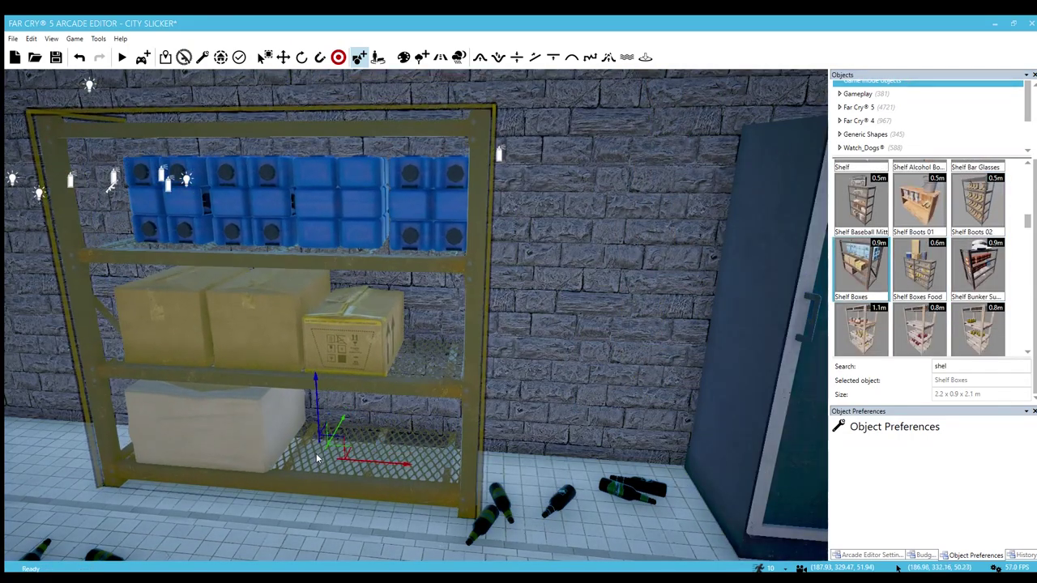
{"action": "scroll", "coordinate": [914, 320], "scroll_direction": "down", "scroll_amount": 1}
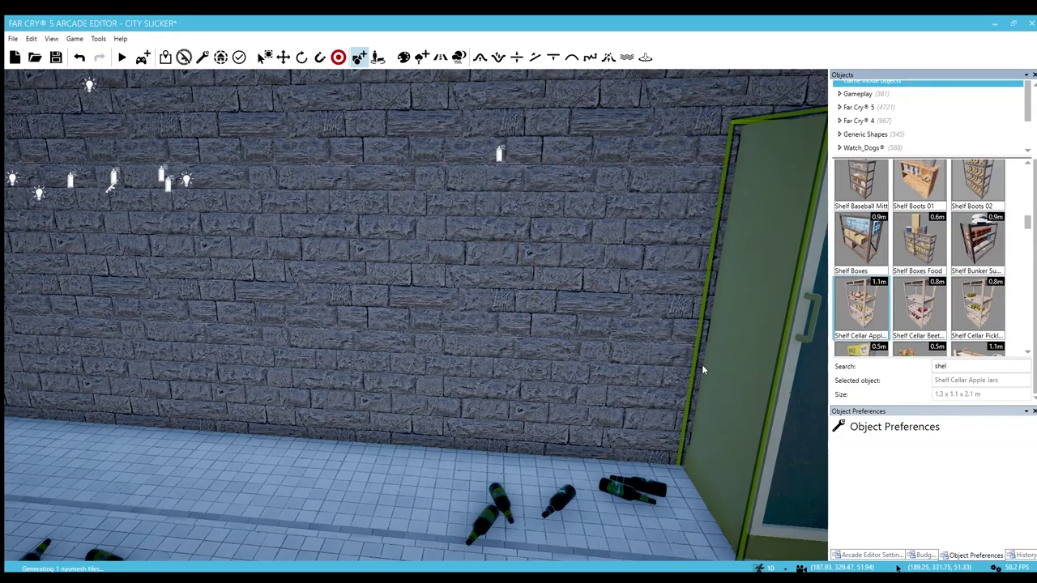
{"action": "scroll", "coordinate": [949, 275], "scroll_direction": "down", "scroll_amount": 2}
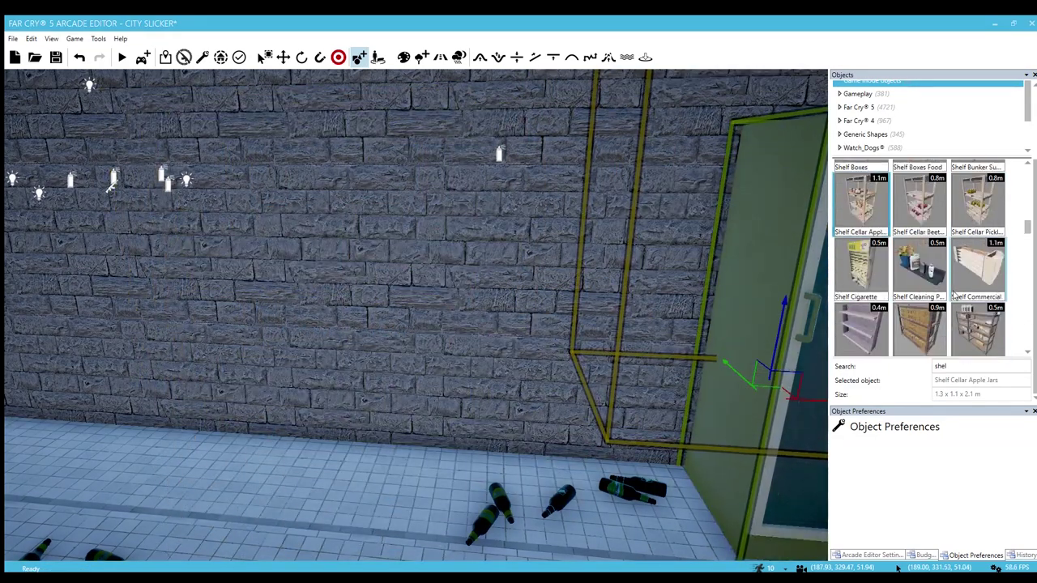
{"action": "left_click", "coordinate": [919, 322]}
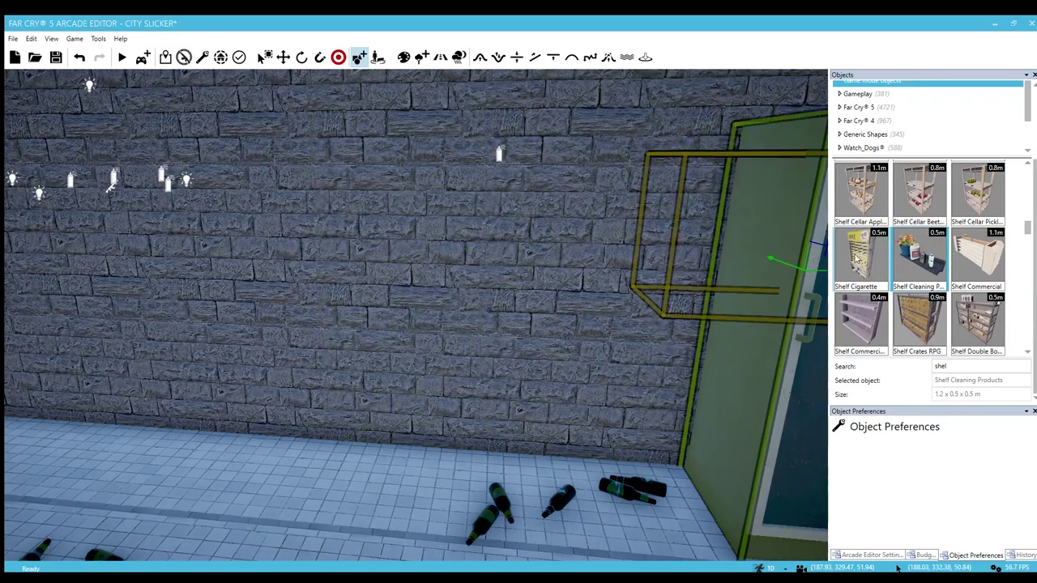
{"action": "scroll", "coordinate": [862, 184], "scroll_direction": "down", "scroll_amount": 1}
{"action": "left_click", "coordinate": [862, 185]}
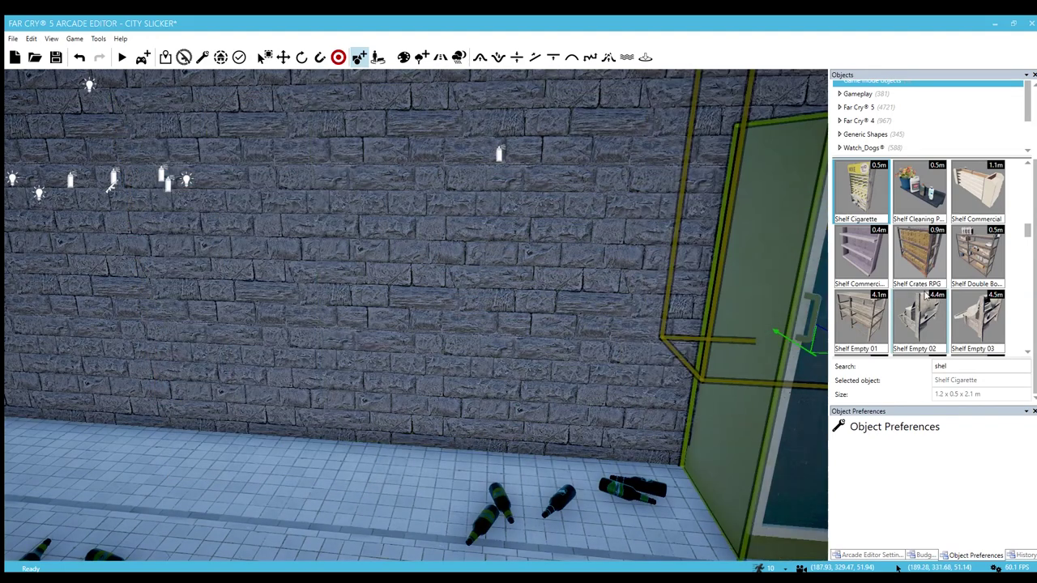
Step: Browse further through the shelf objects and preview Shelf Furniture, Shelf Garage Full and Shelf Metal Files
{"action": "scroll", "coordinate": [929, 304], "scroll_direction": "down", "scroll_amount": 2}
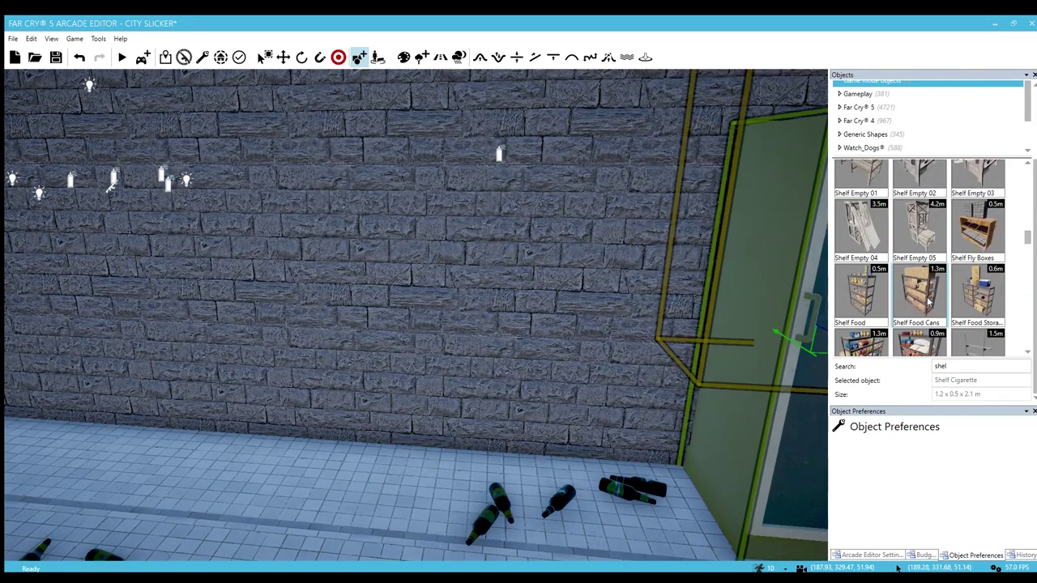
{"action": "scroll", "coordinate": [929, 304], "scroll_direction": "down", "scroll_amount": 2}
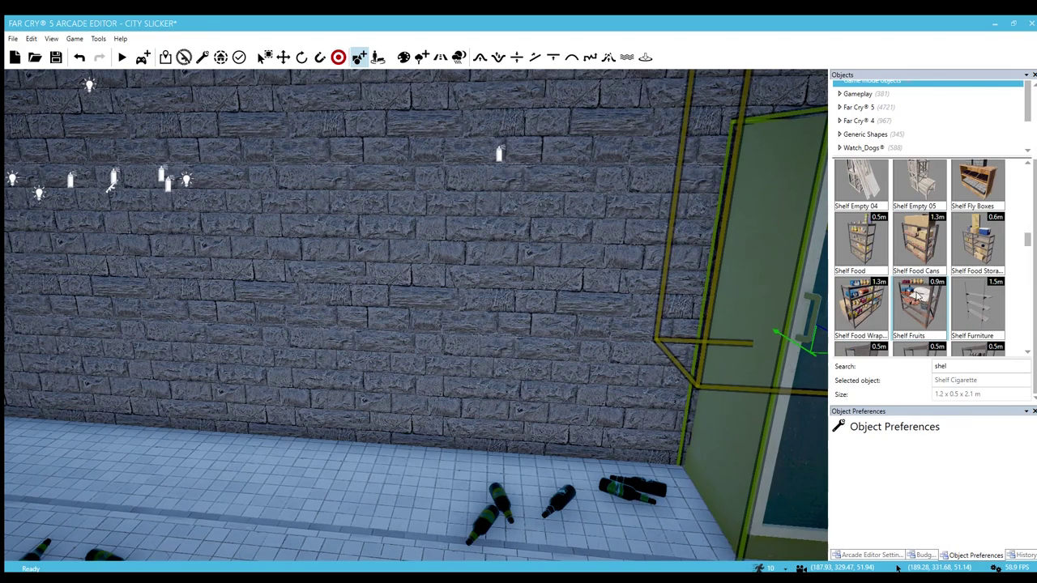
{"action": "scroll", "coordinate": [915, 296], "scroll_direction": "down", "scroll_amount": 1}
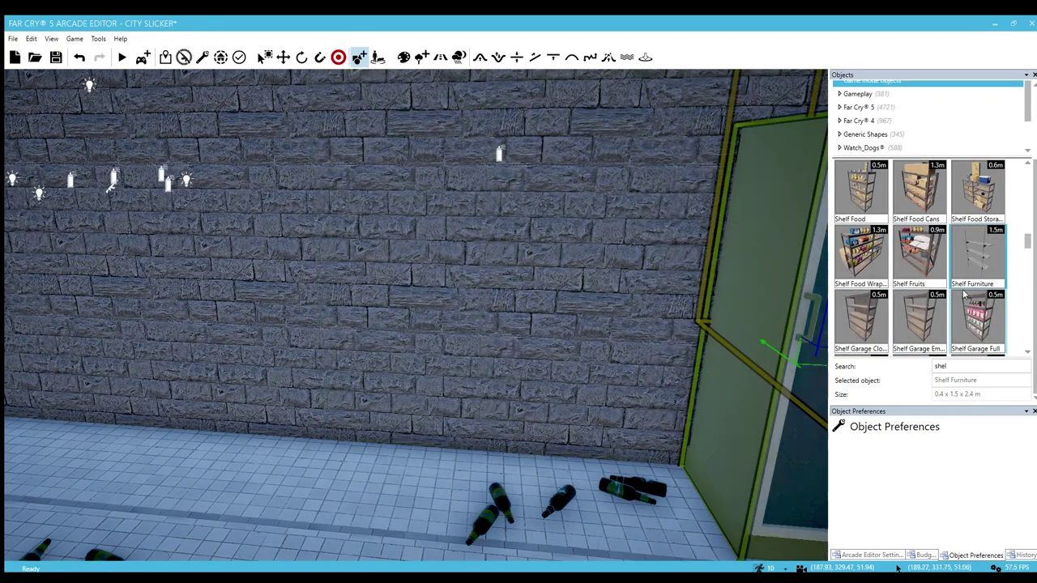
{"action": "scroll", "coordinate": [965, 296], "scroll_direction": "down", "scroll_amount": 1}
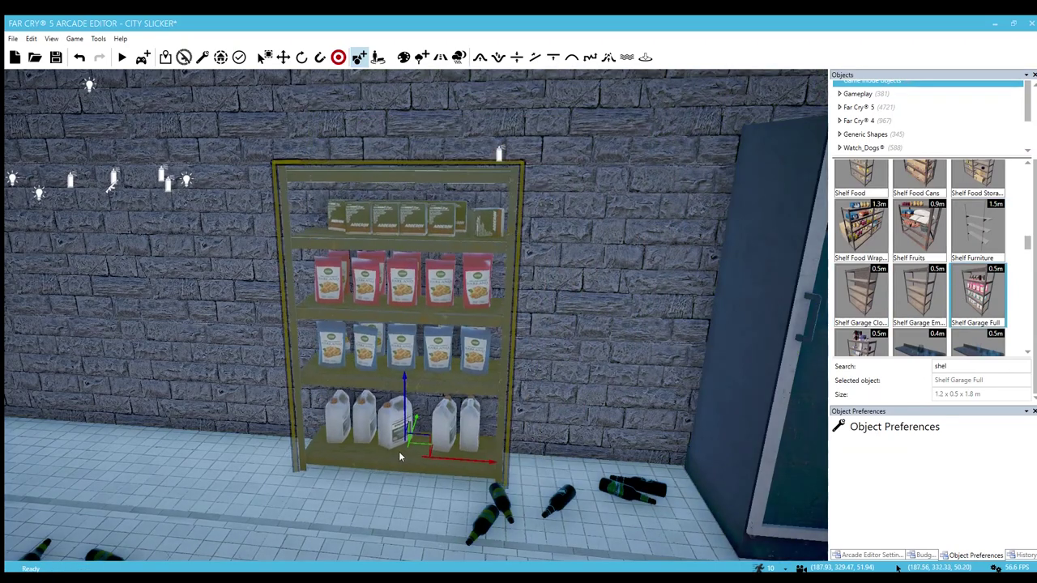
{"action": "scroll", "coordinate": [947, 302], "scroll_direction": "down", "scroll_amount": 1}
{"action": "scroll", "coordinate": [947, 302], "scroll_direction": "down", "scroll_amount": 2}
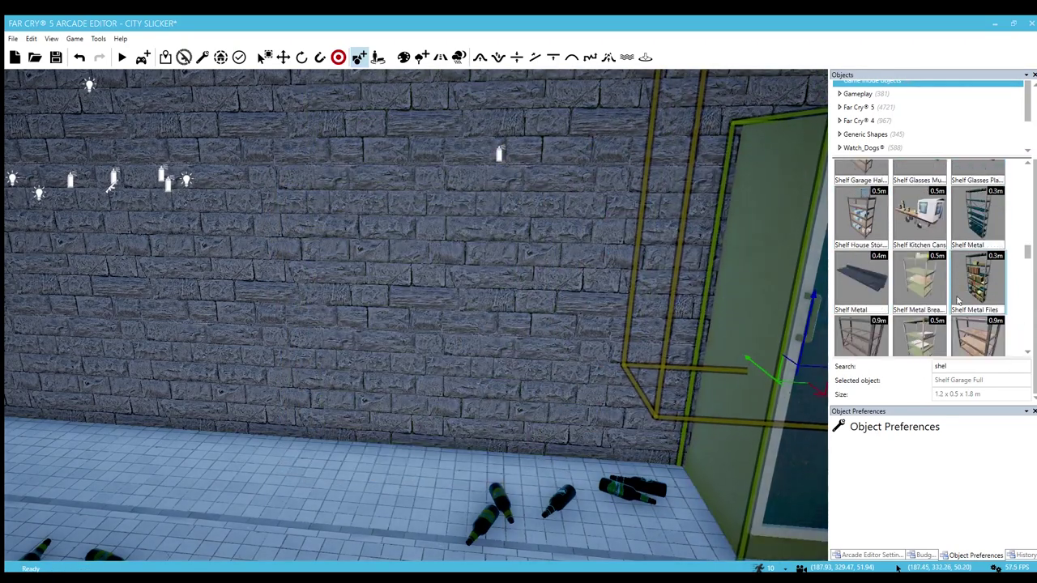
{"action": "left_click", "coordinate": [957, 302]}
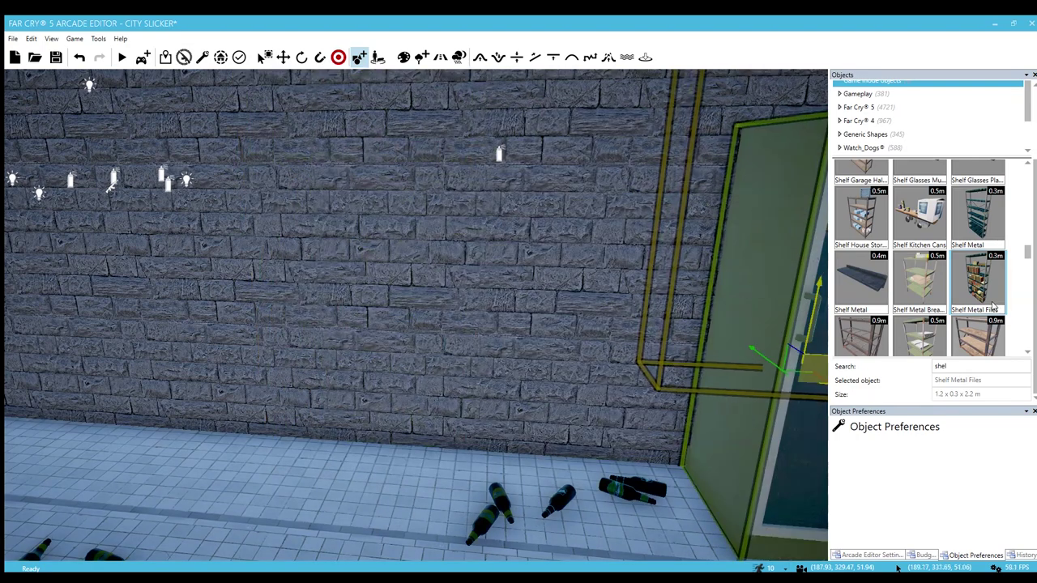
{"action": "scroll", "coordinate": [979, 304], "scroll_direction": "down", "scroll_amount": 2}
{"action": "scroll", "coordinate": [964, 293], "scroll_direction": "down", "scroll_amount": 1}
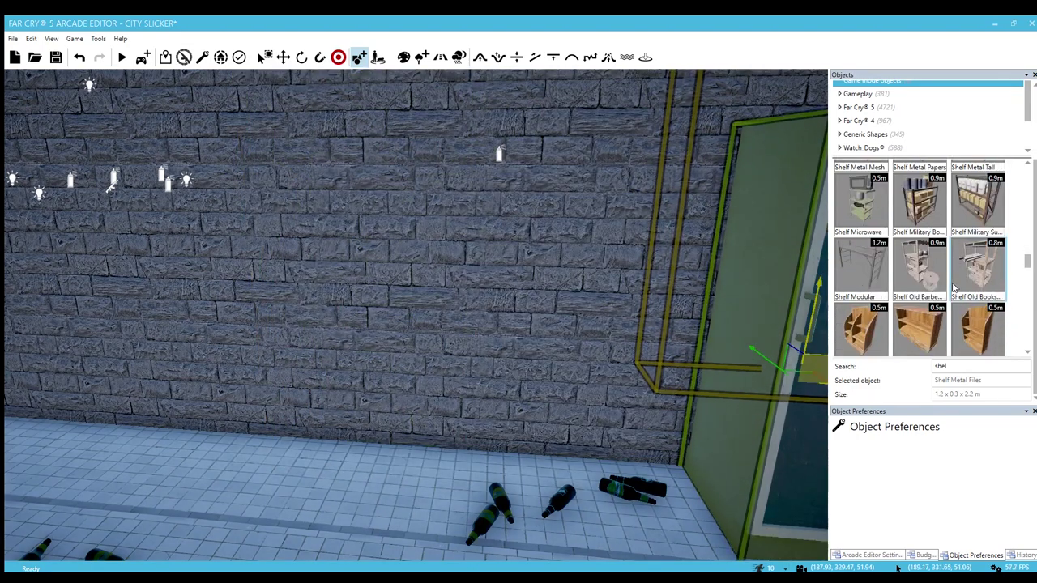
Step: Preview Shelf Small Fruit Jars, Shelf Wood Medicine and Store Shelf Tall 02 as candidates for the bar's back wall
{"action": "scroll", "coordinate": [906, 228], "scroll_direction": "down", "scroll_amount": 3}
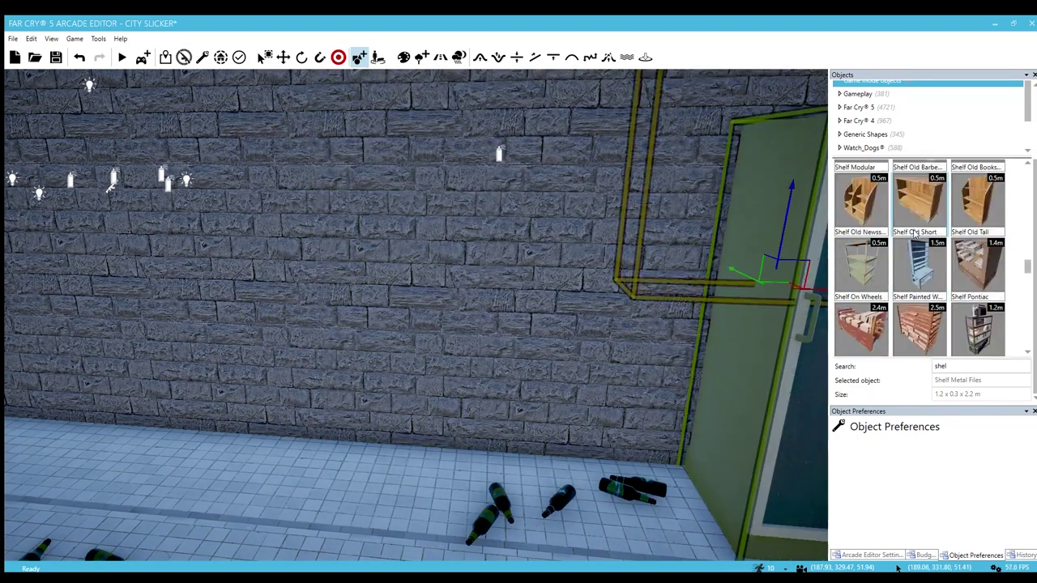
{"action": "scroll", "coordinate": [920, 238], "scroll_direction": "down", "scroll_amount": 1}
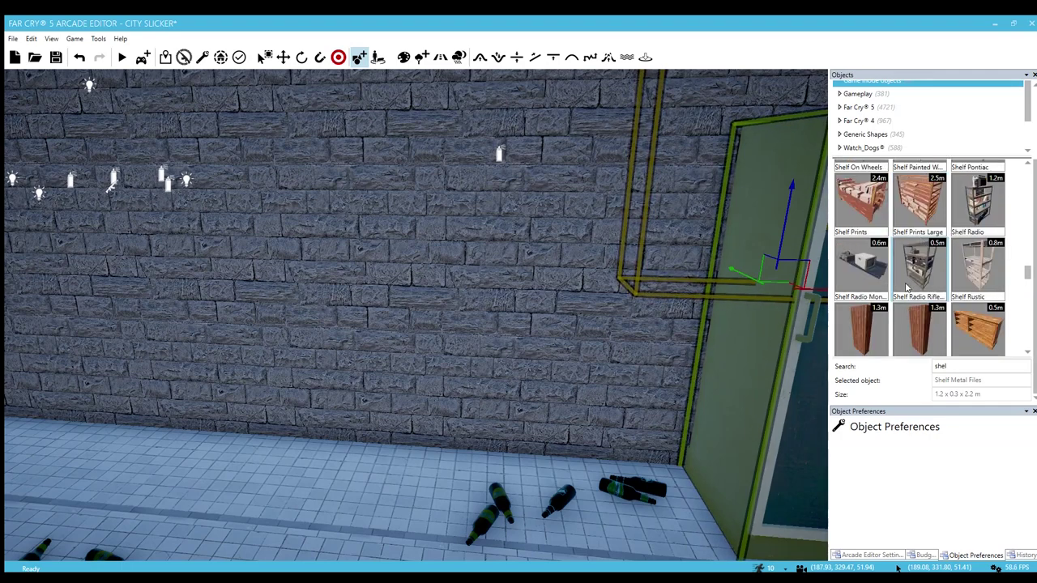
{"action": "scroll", "coordinate": [906, 288], "scroll_direction": "down", "scroll_amount": 4}
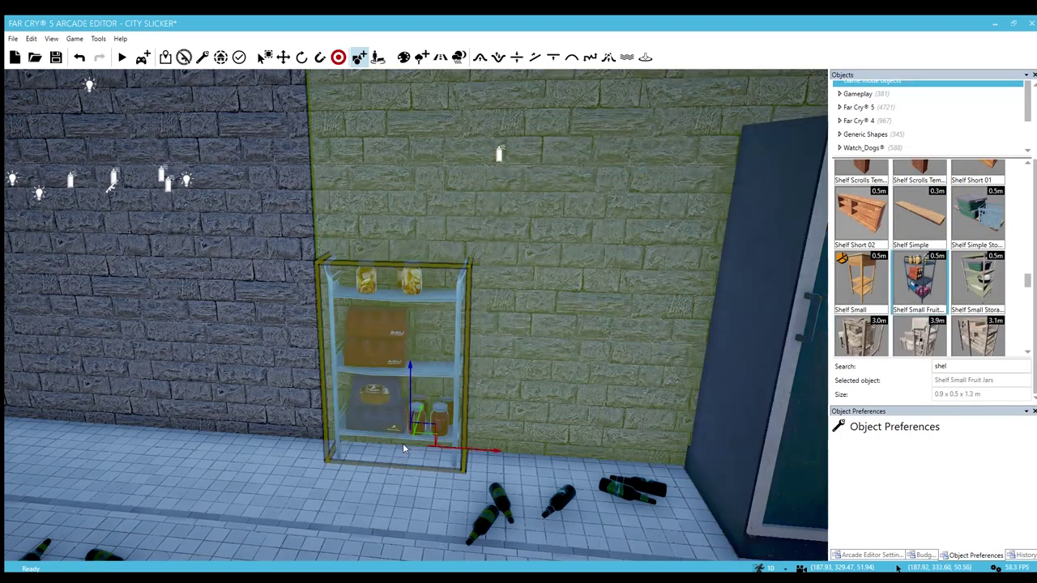
{"action": "scroll", "coordinate": [959, 269], "scroll_direction": "down", "scroll_amount": 6}
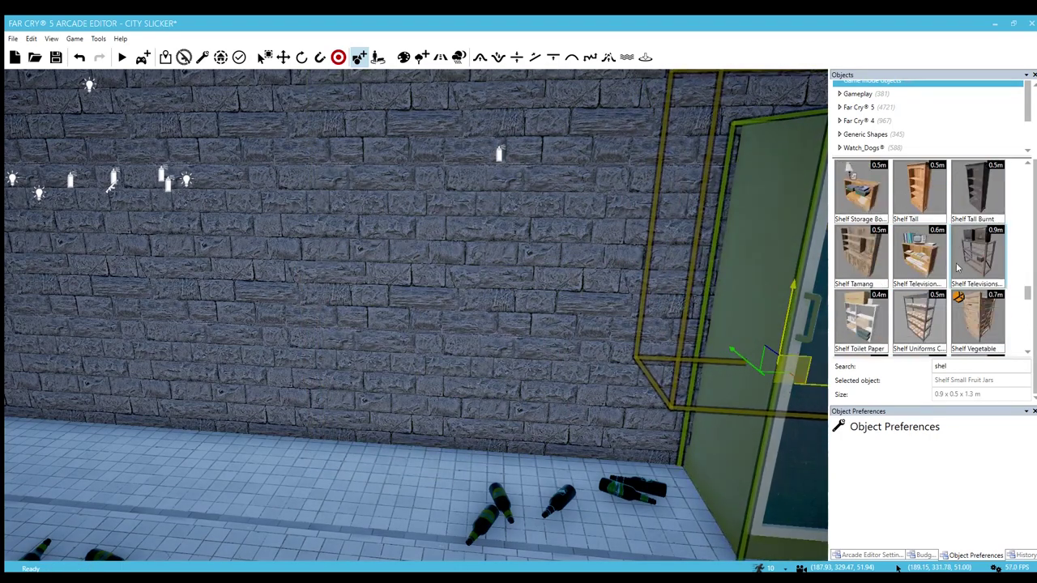
{"action": "scroll", "coordinate": [958, 268], "scroll_direction": "down", "scroll_amount": 5}
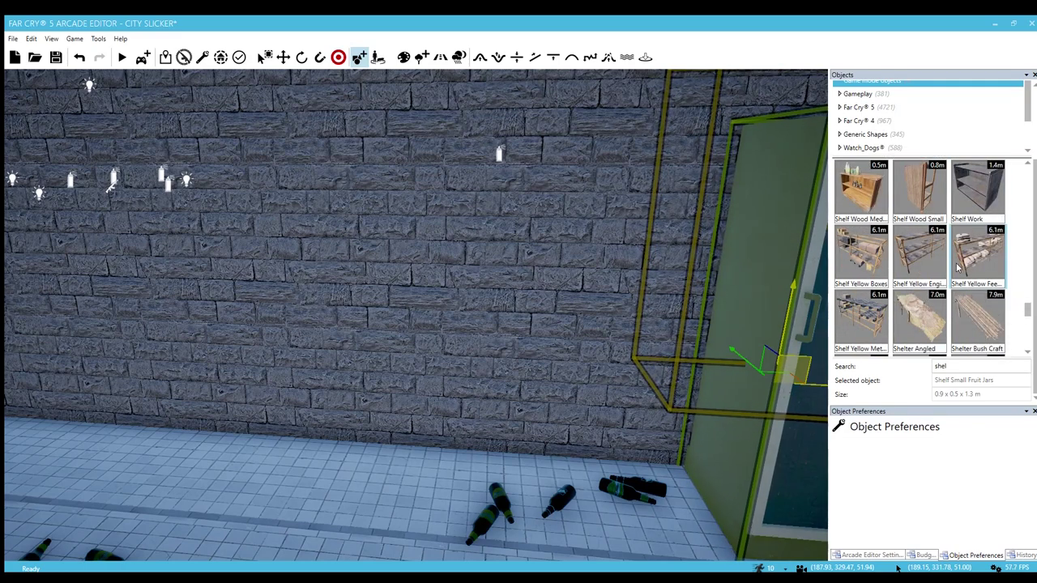
{"action": "left_click", "coordinate": [861, 204]}
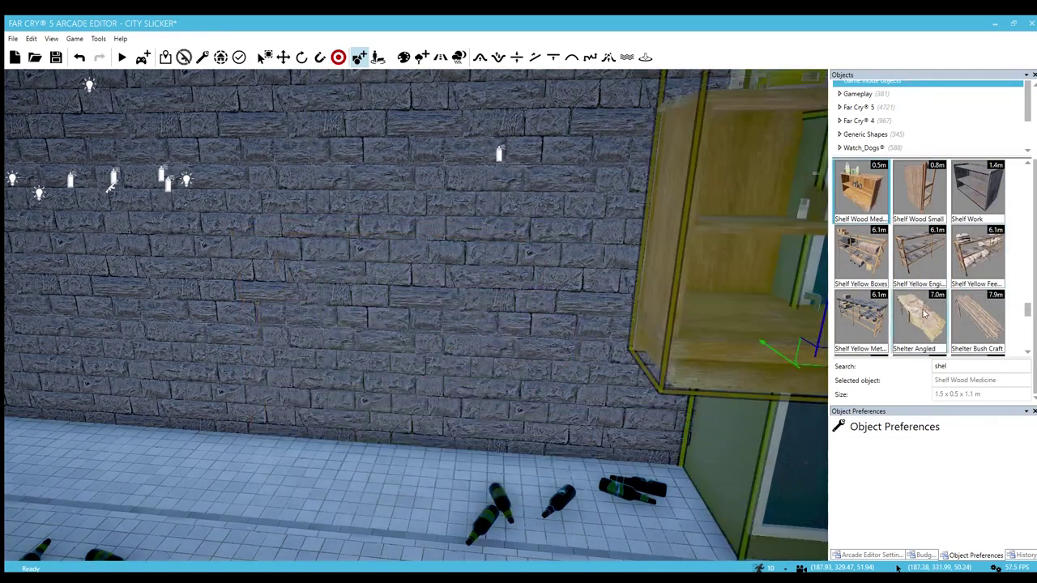
{"action": "scroll", "coordinate": [936, 298], "scroll_direction": "down", "scroll_amount": 3}
{"action": "scroll", "coordinate": [935, 298], "scroll_direction": "down", "scroll_amount": 5}
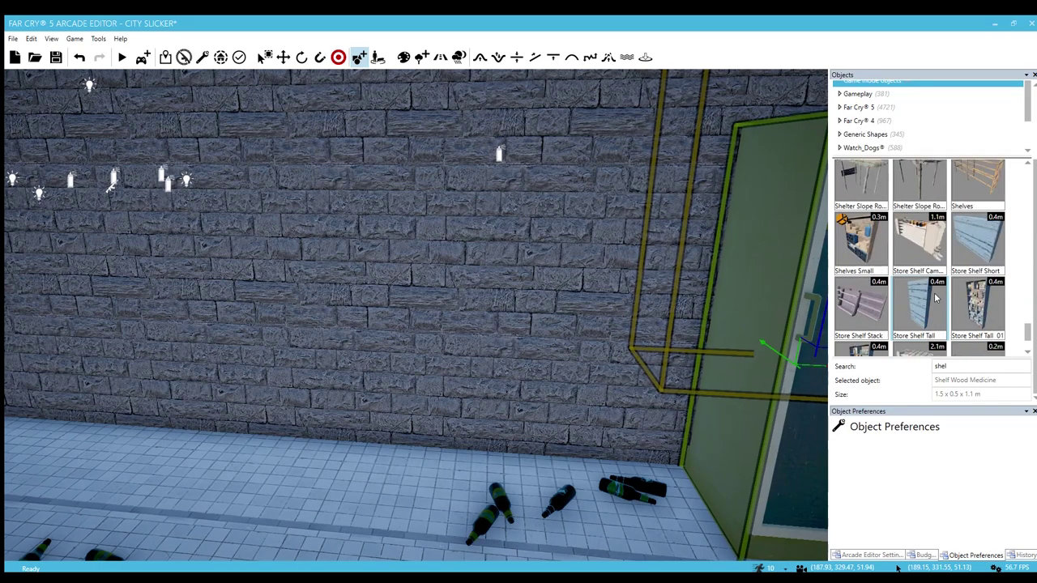
{"action": "scroll", "coordinate": [950, 298], "scroll_direction": "down", "scroll_amount": 2}
{"action": "left_click", "coordinate": [864, 319]}
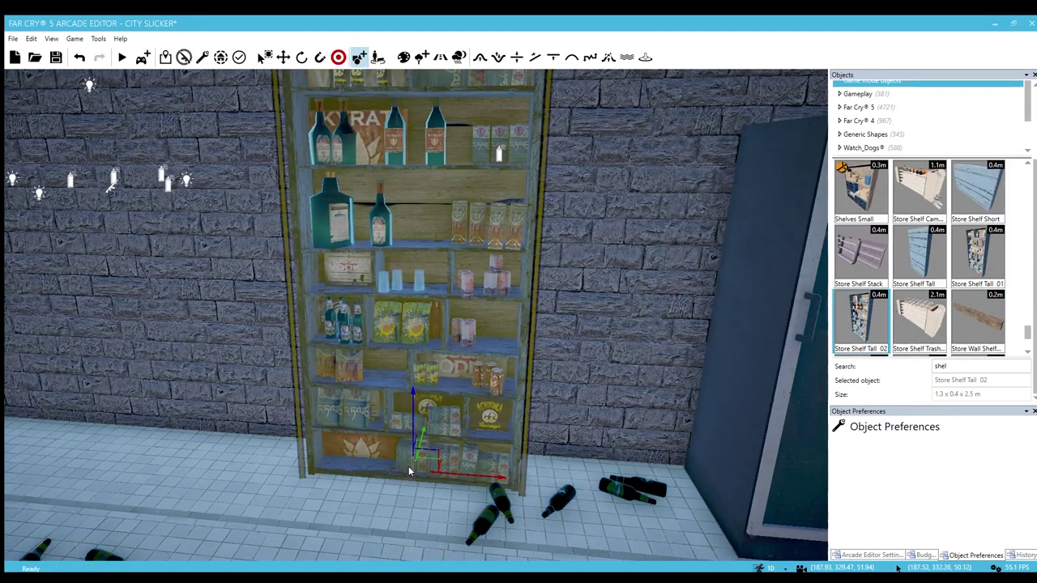
Step: Browse the remaining shelf objects, search the objects for "alc" and preview Desk Calculator and Dresser Television Alcohol
{"action": "scroll", "coordinate": [955, 326], "scroll_direction": "down", "scroll_amount": 4}
{"action": "scroll", "coordinate": [954, 326], "scroll_direction": "down", "scroll_amount": 2}
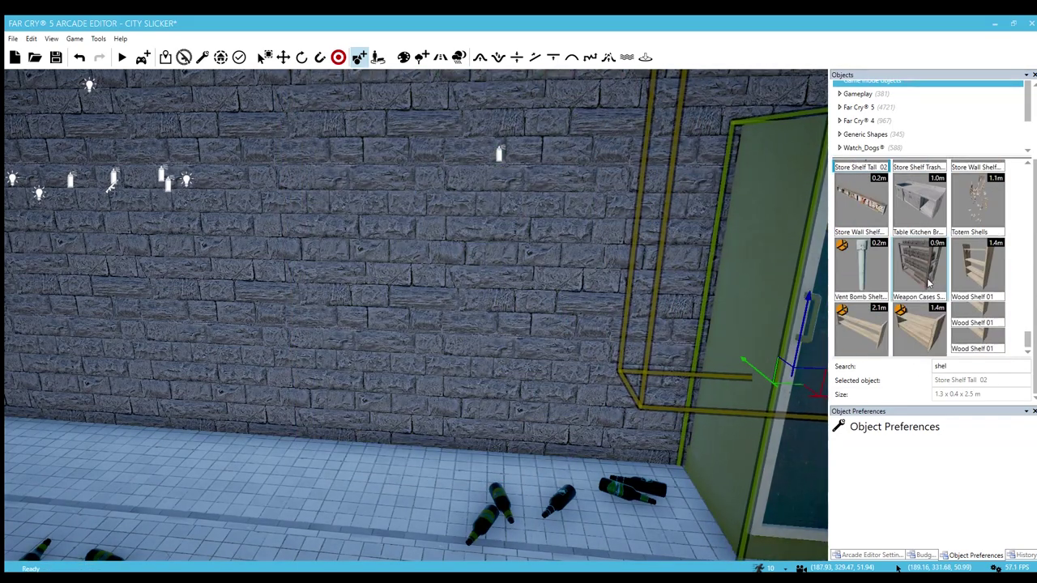
{"action": "scroll", "coordinate": [925, 308], "scroll_direction": "up", "scroll_amount": 2}
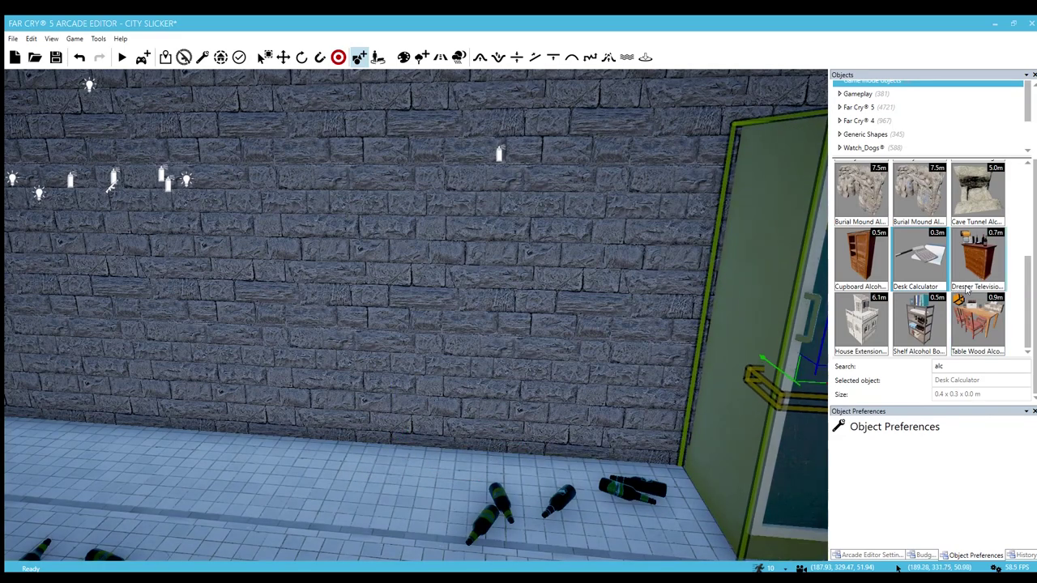
{"action": "scroll", "coordinate": [908, 278], "scroll_direction": "up", "scroll_amount": 3}
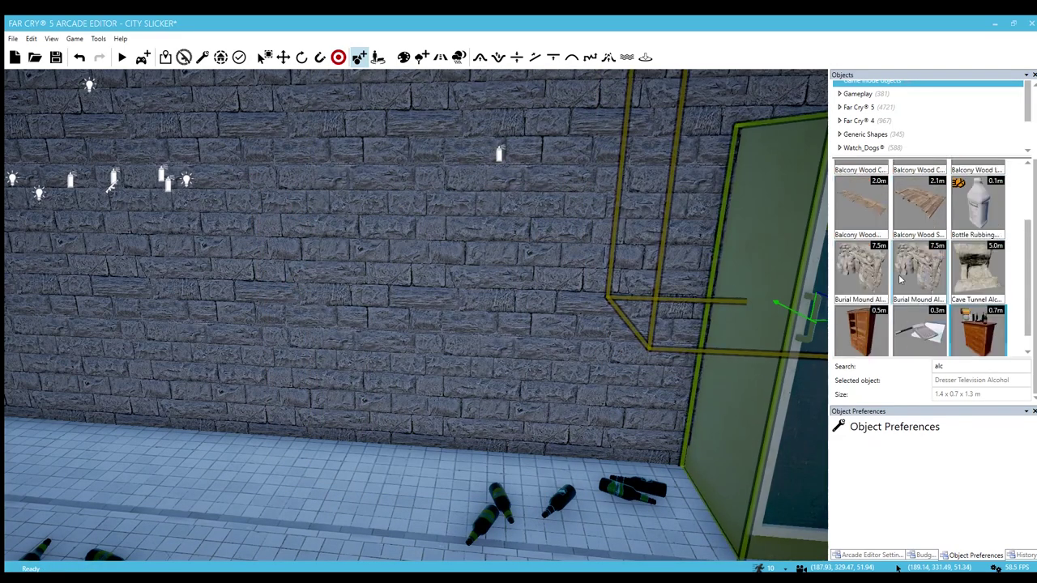
{"action": "scroll", "coordinate": [908, 278], "scroll_direction": "up", "scroll_amount": 1}
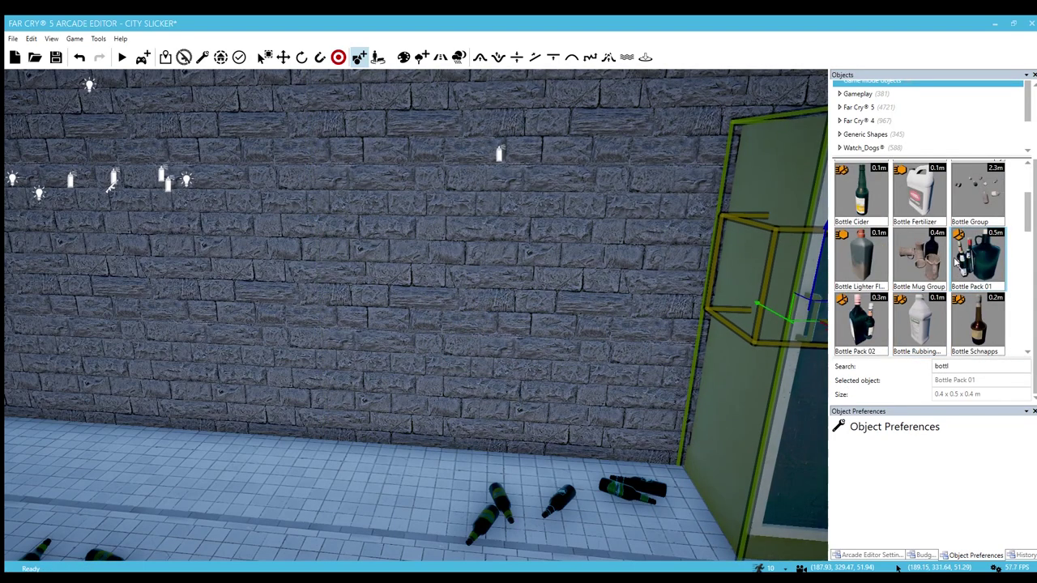
Step: Search the objects for "bottl" and preview Bottle Pack 01 and Bottles Wine against the wall behind the bar
{"action": "scroll", "coordinate": [952, 221], "scroll_direction": "down", "scroll_amount": 8}
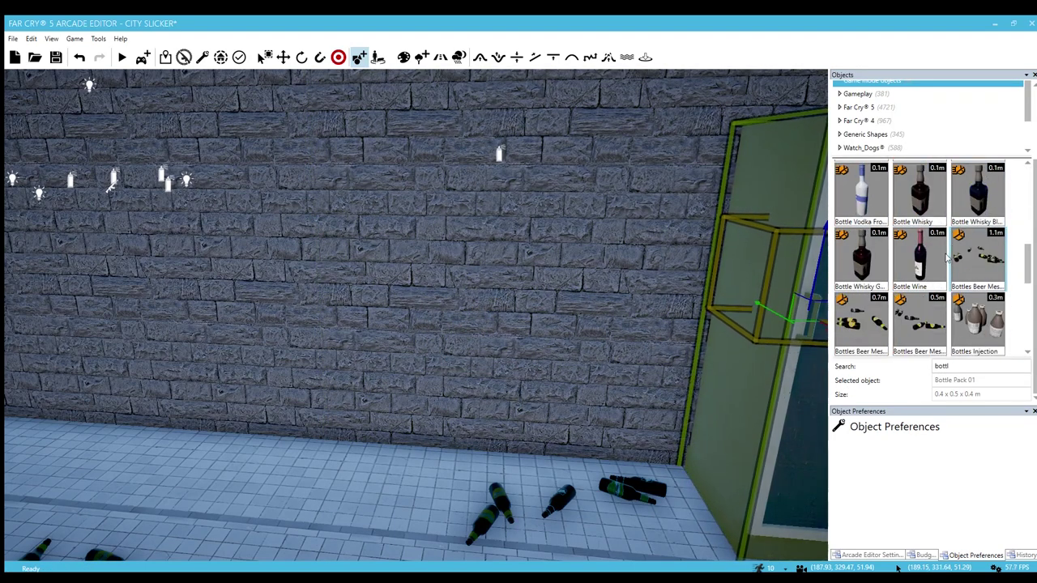
{"action": "scroll", "coordinate": [975, 273], "scroll_direction": "down", "scroll_amount": 1}
{"action": "left_click", "coordinate": [977, 282]}
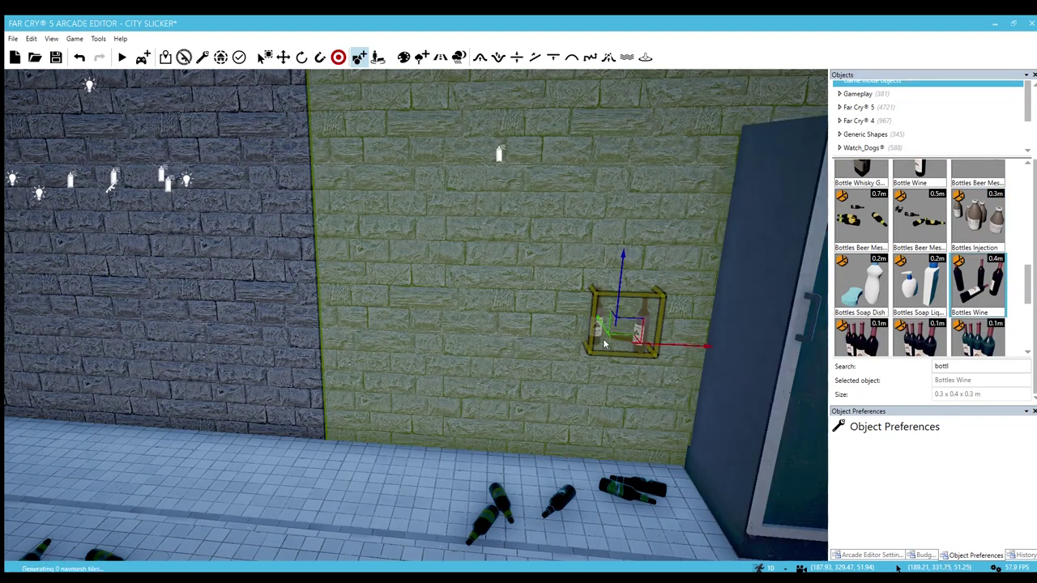
{"action": "scroll", "coordinate": [958, 356], "scroll_direction": "down", "scroll_amount": 1}
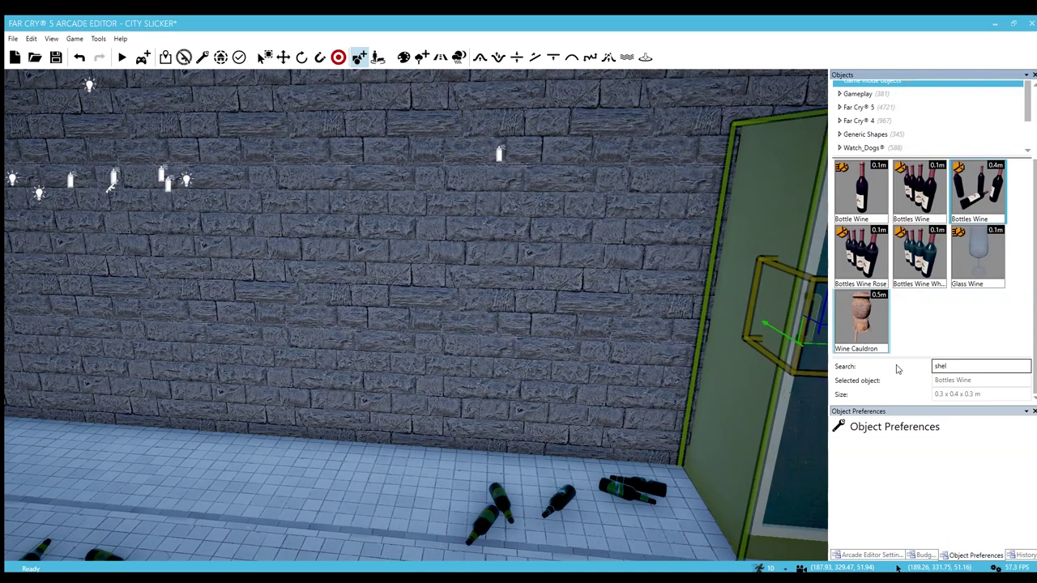
Step: Search the objects for "shel" and place a Shelf Garage Empty against the brick wall behind the bar
{"action": "scroll", "coordinate": [938, 280], "scroll_direction": "down", "scroll_amount": 5}
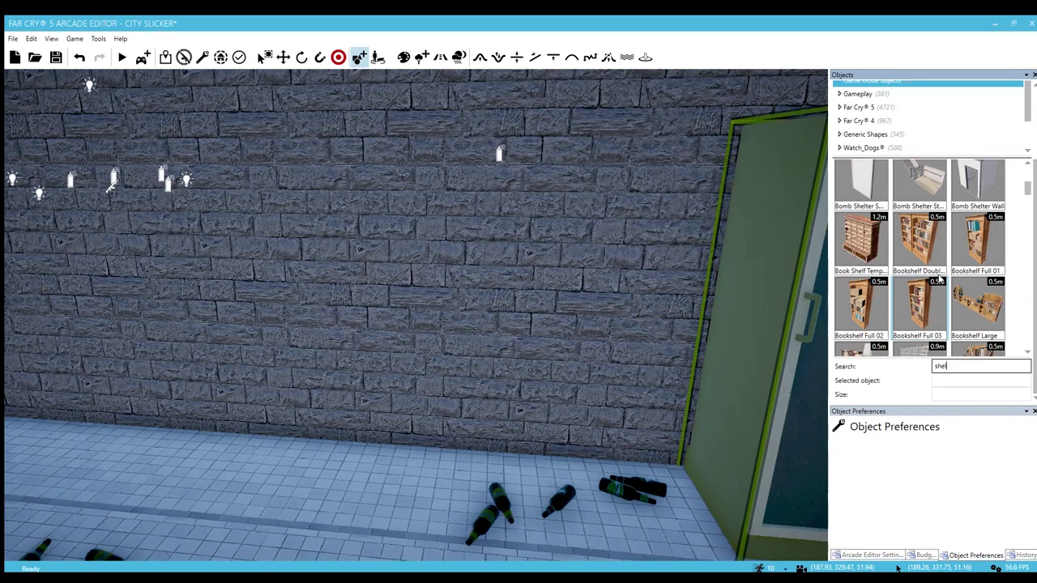
{"action": "scroll", "coordinate": [939, 280], "scroll_direction": "down", "scroll_amount": 3}
{"action": "scroll", "coordinate": [935, 254], "scroll_direction": "down", "scroll_amount": 3}
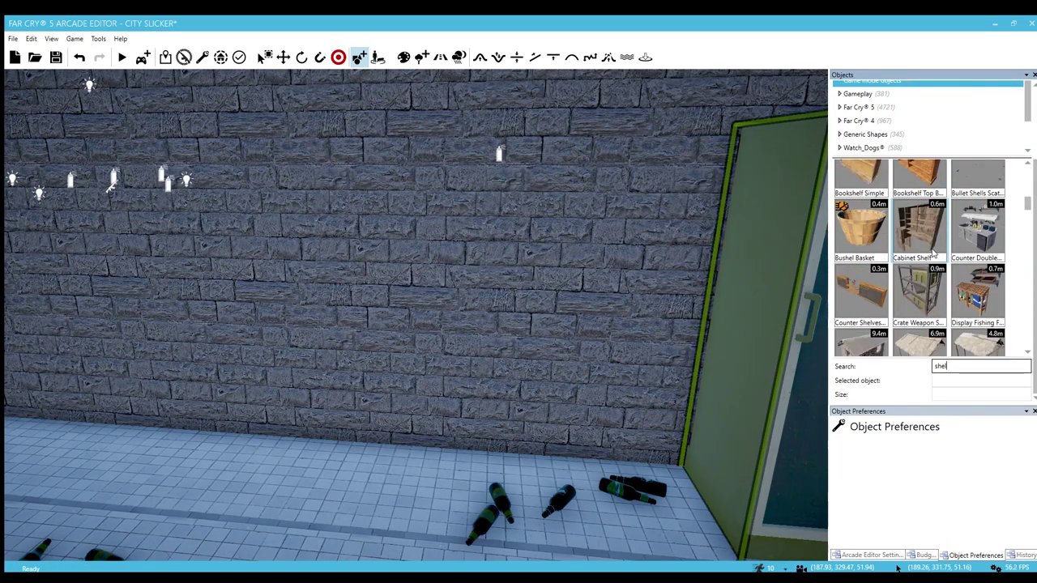
{"action": "scroll", "coordinate": [934, 253], "scroll_direction": "down", "scroll_amount": 4}
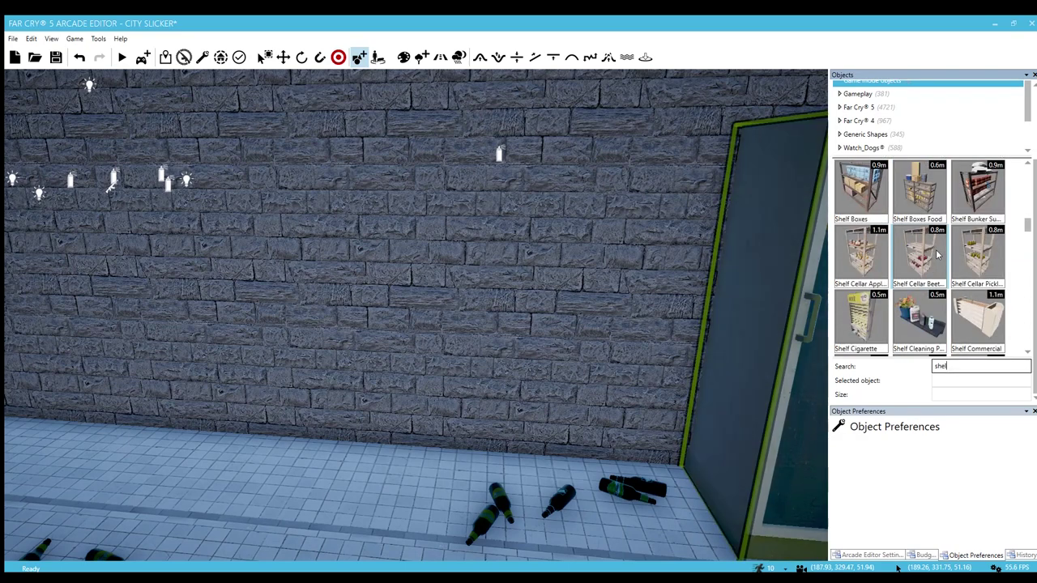
{"action": "scroll", "coordinate": [940, 263], "scroll_direction": "up", "scroll_amount": 2}
{"action": "scroll", "coordinate": [930, 278], "scroll_direction": "down", "scroll_amount": 4}
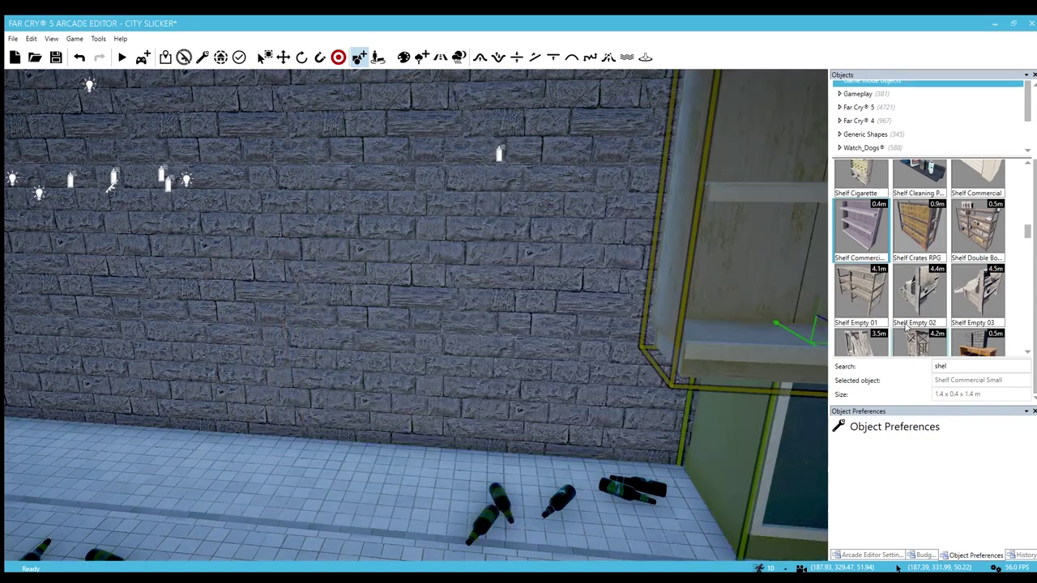
{"action": "scroll", "coordinate": [909, 284], "scroll_direction": "down", "scroll_amount": 2}
{"action": "scroll", "coordinate": [932, 283], "scroll_direction": "down", "scroll_amount": 2}
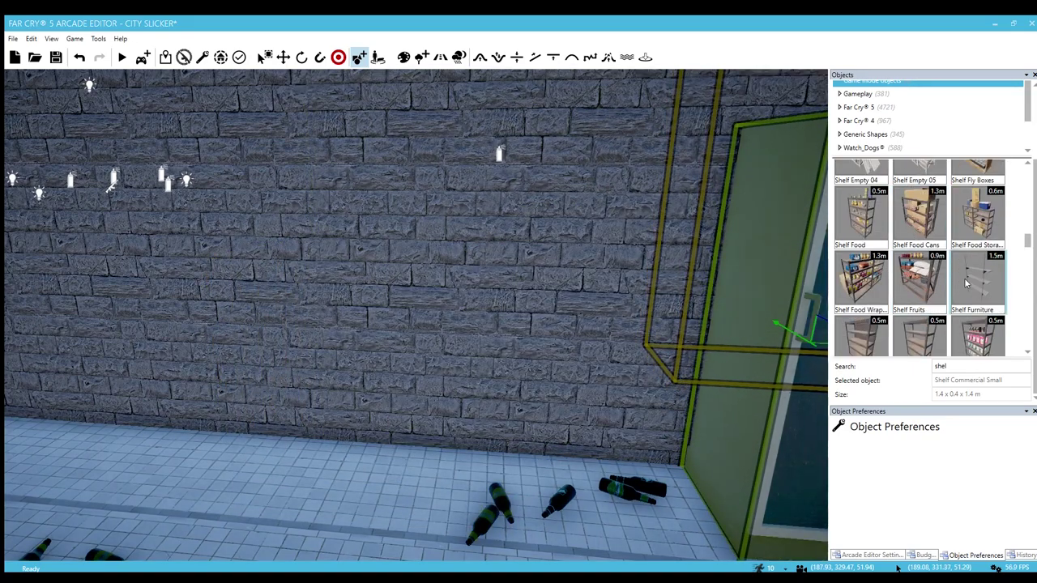
{"action": "left_click", "coordinate": [916, 339]}
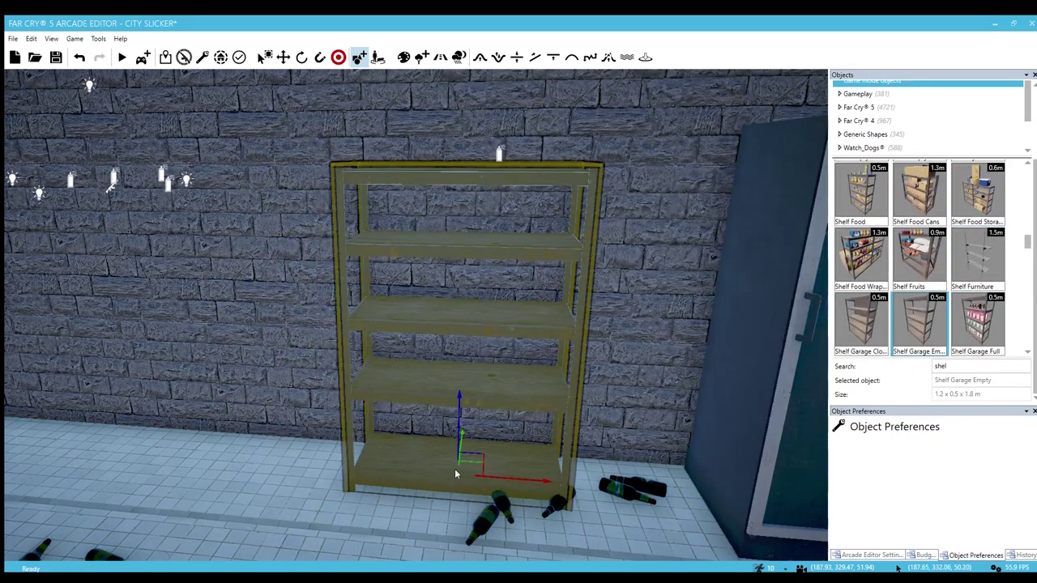
{"action": "scroll", "coordinate": [887, 310], "scroll_direction": "down", "scroll_amount": 1}
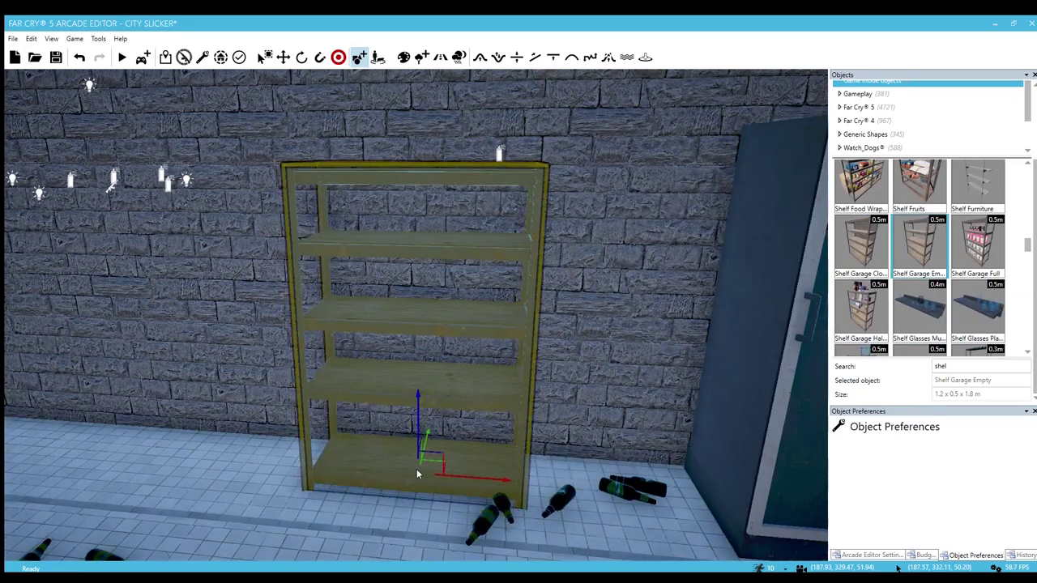
{"action": "left_click", "coordinate": [379, 467]}
{"action": "left_click", "coordinate": [407, 462]}
Step: Duplicate the Shelf Garage Empty along the wall, on the side away from the fridge
{"action": "key", "text": "a"}
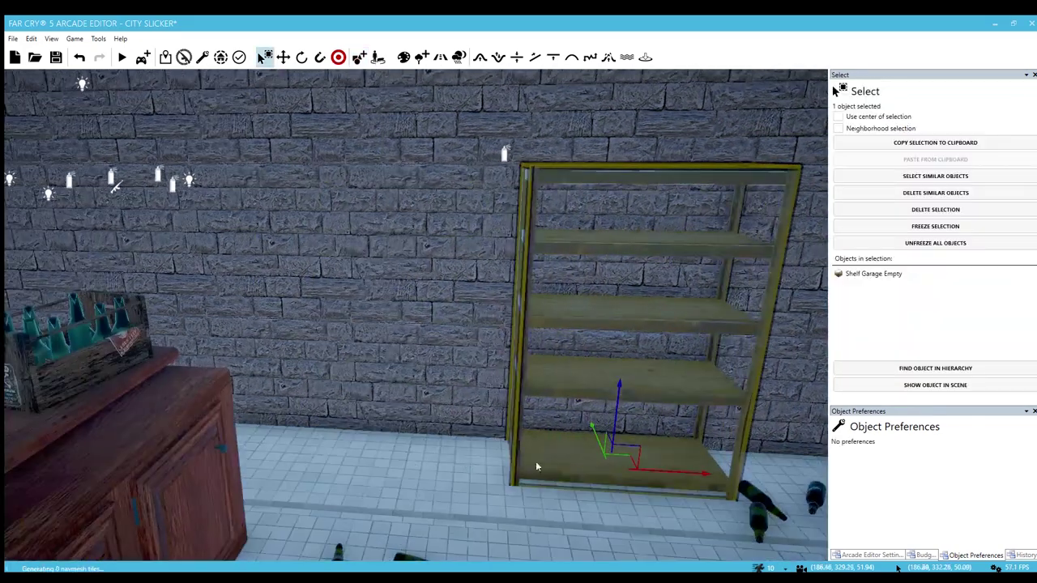
{"action": "left_click_drag", "start_coordinate": [675, 470], "coordinate": [461, 455], "text": "shift"}
{"action": "key", "text": "d"}
{"action": "mouse_move", "coordinate": [461, 455]}
{"action": "right_mouse_down"}
{"action": "mouse_move", "coordinate": [276, 455]}
{"action": "mouse_move", "coordinate": [460, 458]}
{"action": "right_mouse_up"}
{"action": "key", "text": "s"}
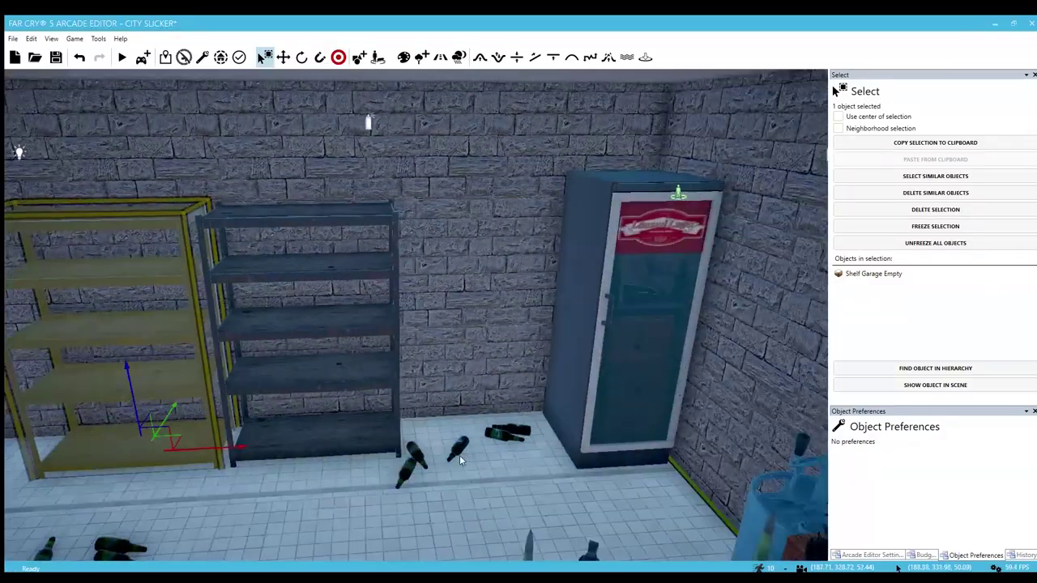
Step: Move both garage shelves side by side against the fridge and shift Bottles Beer Mess Small out in front of them
{"action": "left_click_drag", "start_coordinate": [389, 426], "coordinate": [487, 456]}
{"action": "left_click", "coordinate": [456, 453]}
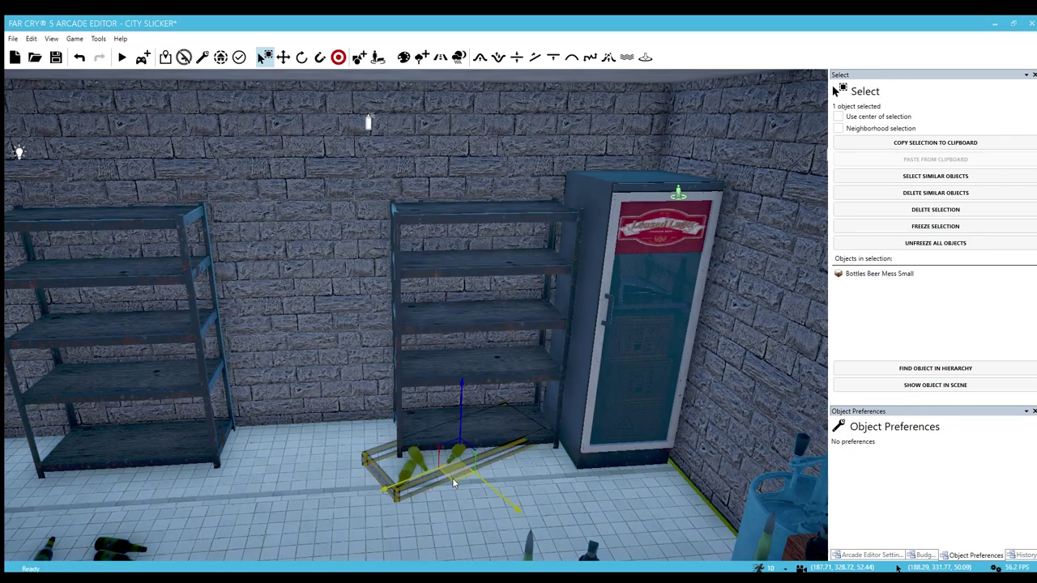
{"action": "left_click", "coordinate": [228, 430]}
{"action": "left_click", "coordinate": [211, 440]}
{"action": "left_click_drag", "start_coordinate": [215, 443], "coordinate": [374, 436]}
Step: Return to adding objects at the garage shelf beside the fridge and search for "bottl"
{"action": "key", "text": "w"}
{"action": "key", "text": "d"}
{"action": "key", "text": "1"}
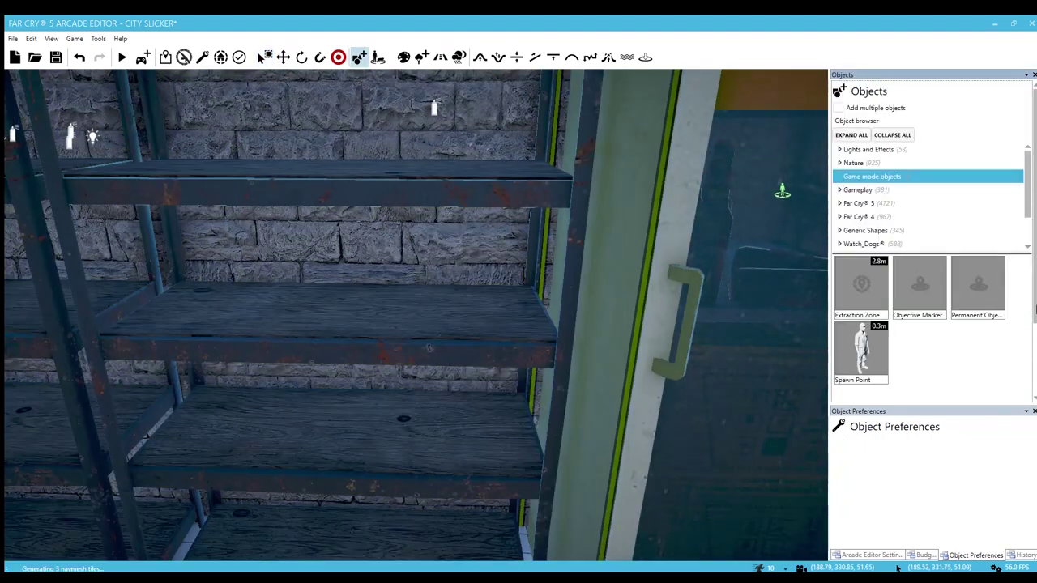
{"action": "left_click_drag", "start_coordinate": [1034, 251], "coordinate": [1025, 430]}
{"action": "left_click", "coordinate": [974, 367]}
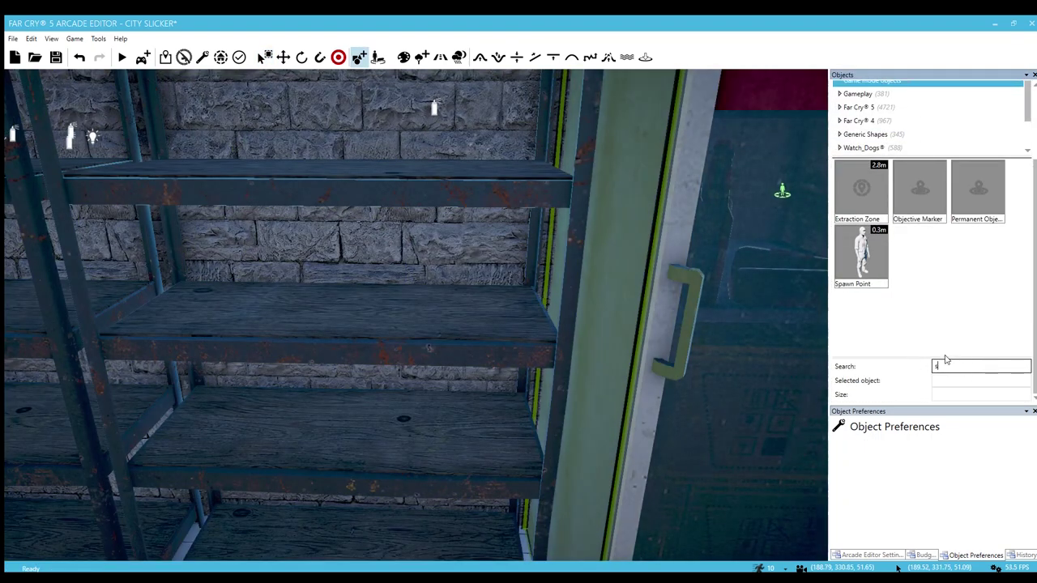
{"action": "type", "text": "bottl"}
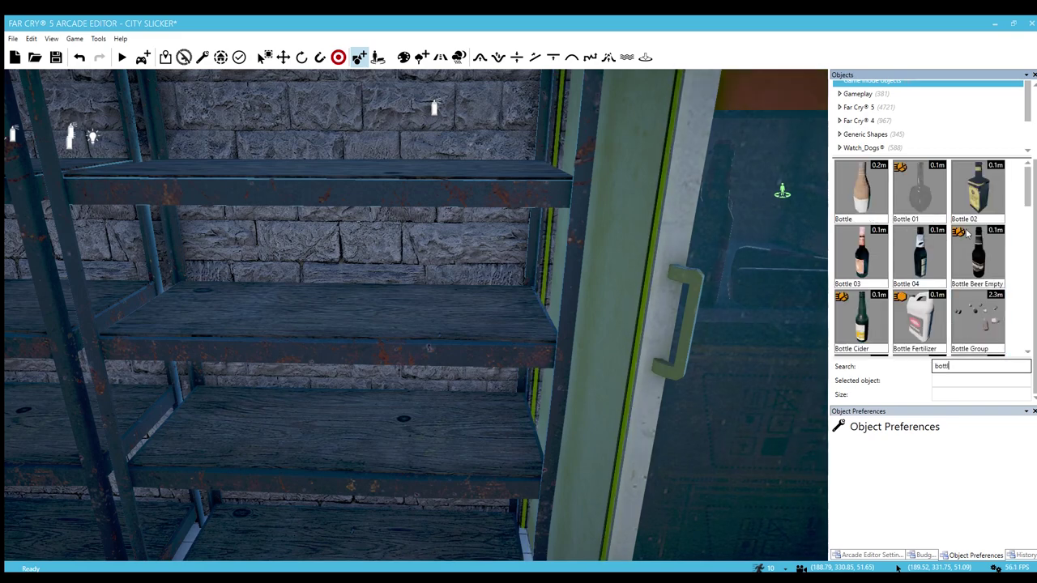
Step: Enable adding multiple objects and place three Bottle Pack 01 groups along the second-lowest level of the shelf beside the fridge
{"action": "scroll", "coordinate": [955, 257], "scroll_direction": "down", "scroll_amount": 2}
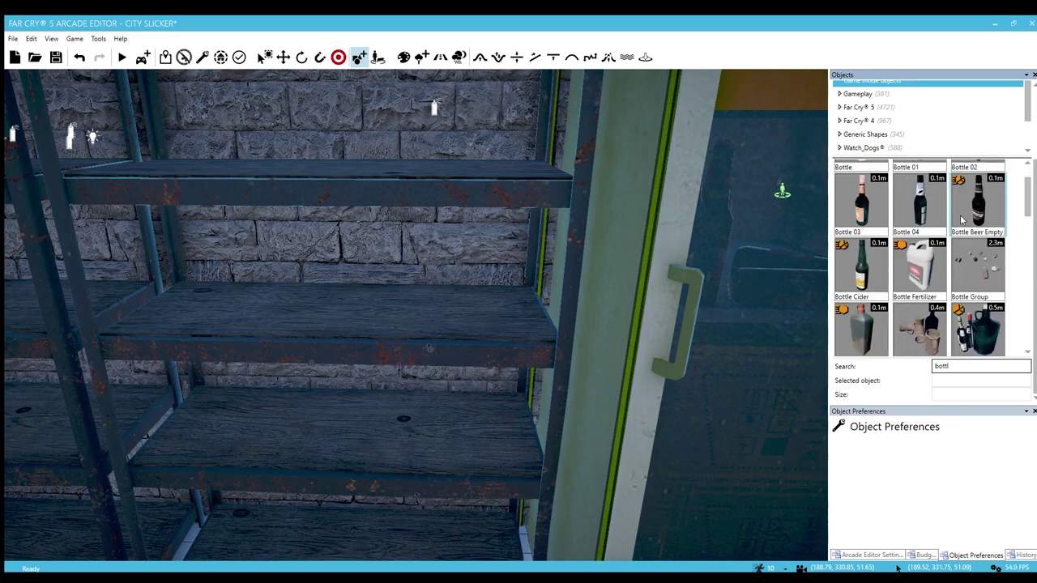
{"action": "scroll", "coordinate": [954, 257], "scroll_direction": "down", "scroll_amount": 1}
{"action": "left_click", "coordinate": [958, 258]}
{"action": "right_click_drag", "start_coordinate": [433, 312], "coordinate": [436, 347]}
{"action": "key", "text": "s"}
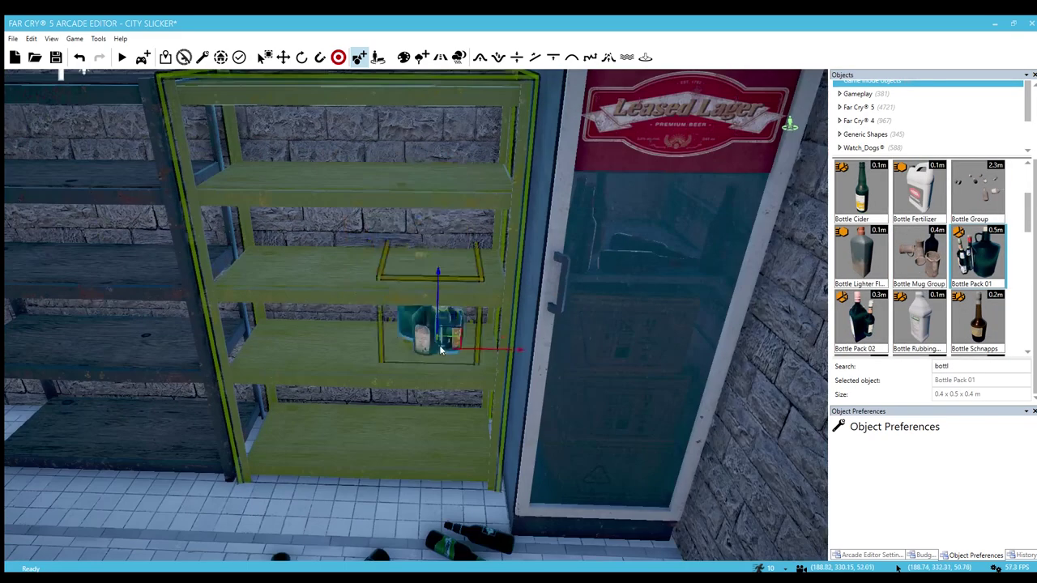
{"action": "key", "text": "Escape"}
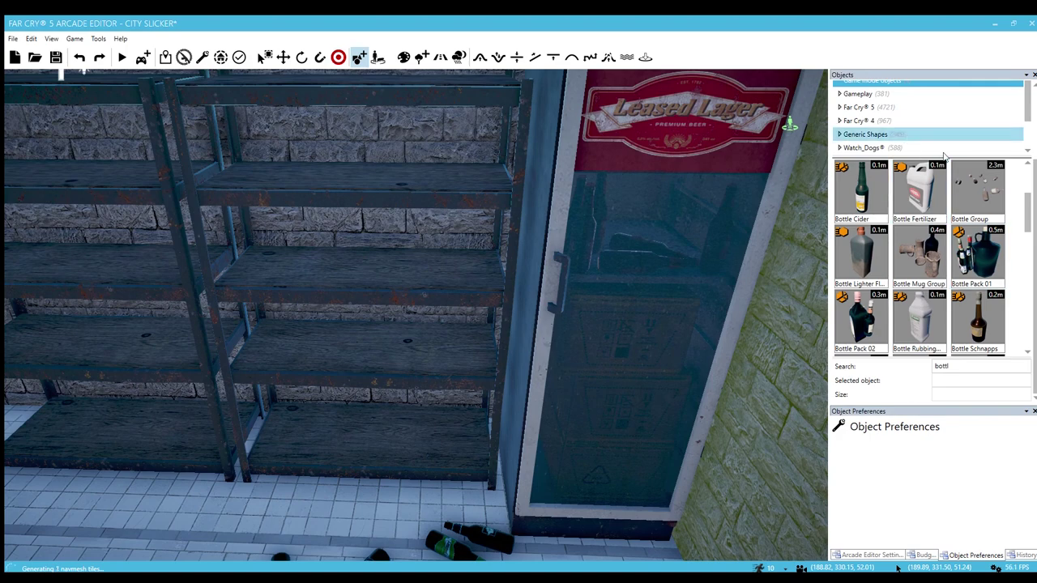
{"action": "left_click_drag", "start_coordinate": [1034, 224], "coordinate": [833, 73]}
{"action": "left_click", "coordinate": [986, 359]}
{"action": "left_click", "coordinate": [444, 340]}
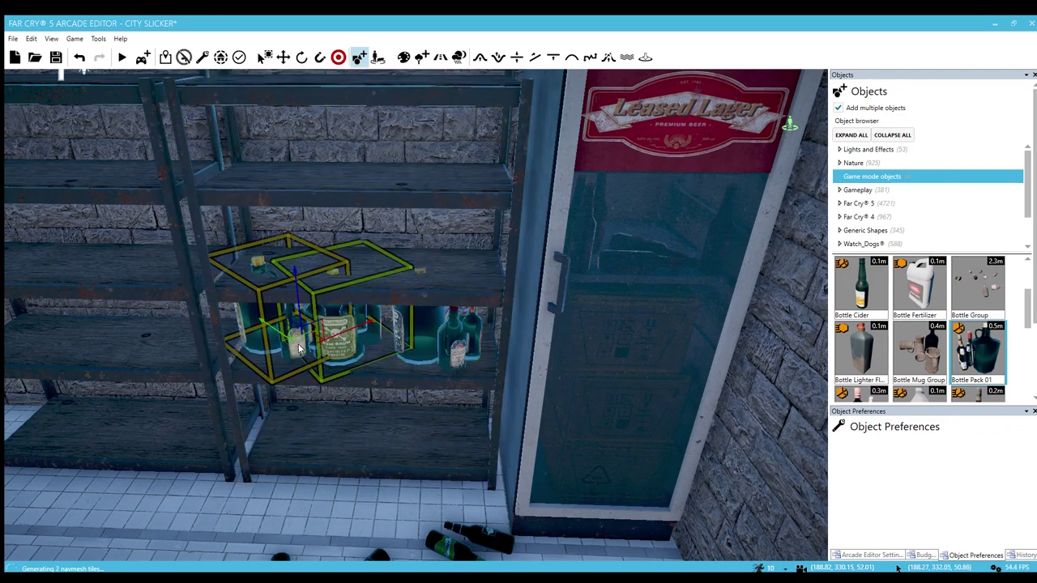
{"action": "left_click", "coordinate": [330, 342]}
Step: Place Bottle Pack 02 groups on the lowest and third-lowest levels of the shelf beside the fridge
{"action": "scroll", "coordinate": [868, 347], "scroll_direction": "down", "scroll_amount": 2}
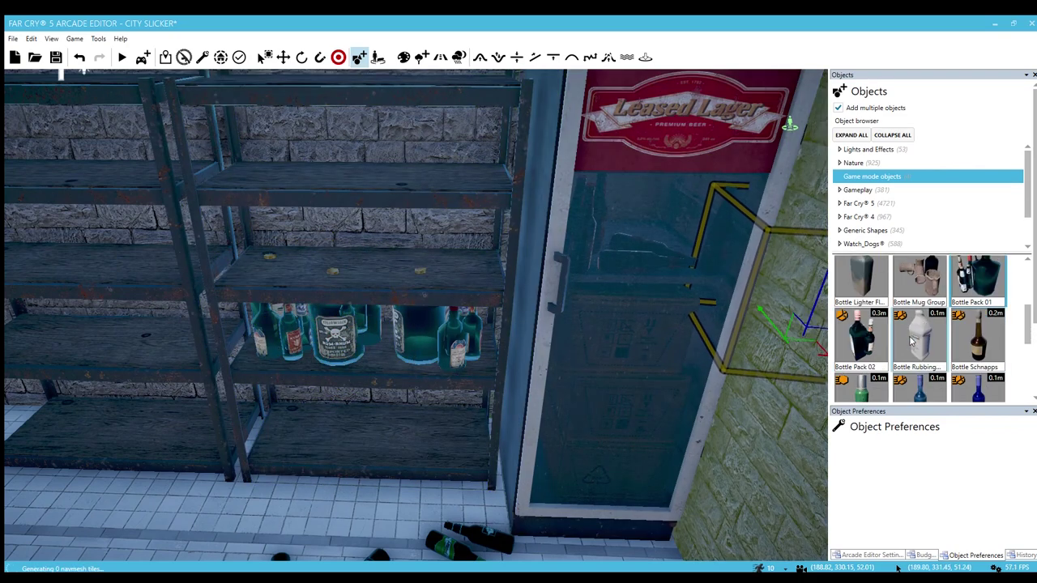
{"action": "left_click", "coordinate": [426, 423]}
{"action": "left_click", "coordinate": [423, 266]}
Step: Place Bottles Wine beside the upper bottle pack near the fridge and two more across the other shelf's uppermost open level
{"action": "scroll", "coordinate": [938, 335], "scroll_direction": "down", "scroll_amount": 3}
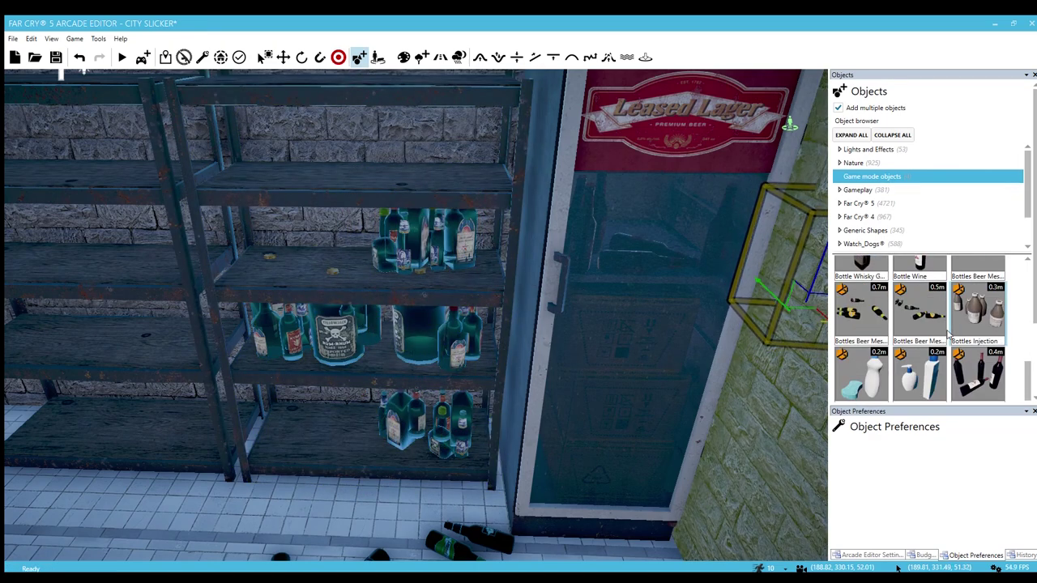
{"action": "left_click", "coordinate": [977, 372]}
{"action": "left_click", "coordinate": [296, 243]}
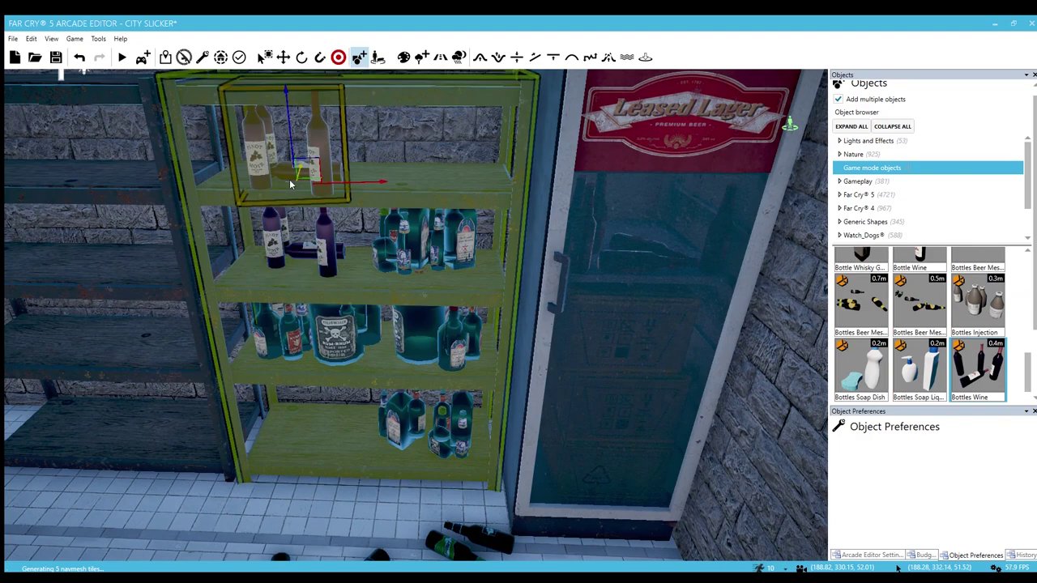
{"action": "key", "text": "a"}
{"action": "left_click", "coordinate": [447, 171]}
{"action": "scroll", "coordinate": [309, 165], "scroll_direction": "up", "scroll_amount": 2}
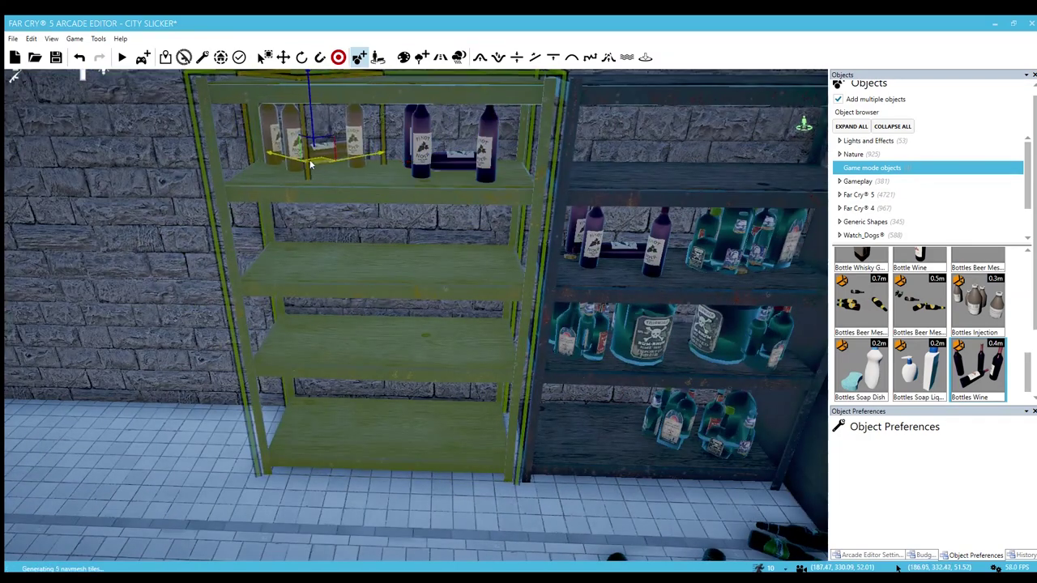
{"action": "left_click", "coordinate": [312, 166]}
Step: Place a Bottle Whisky at the far end of the level below the wine on the shelf away from the fridge
{"action": "scroll", "coordinate": [978, 320], "scroll_direction": "up", "scroll_amount": 3}
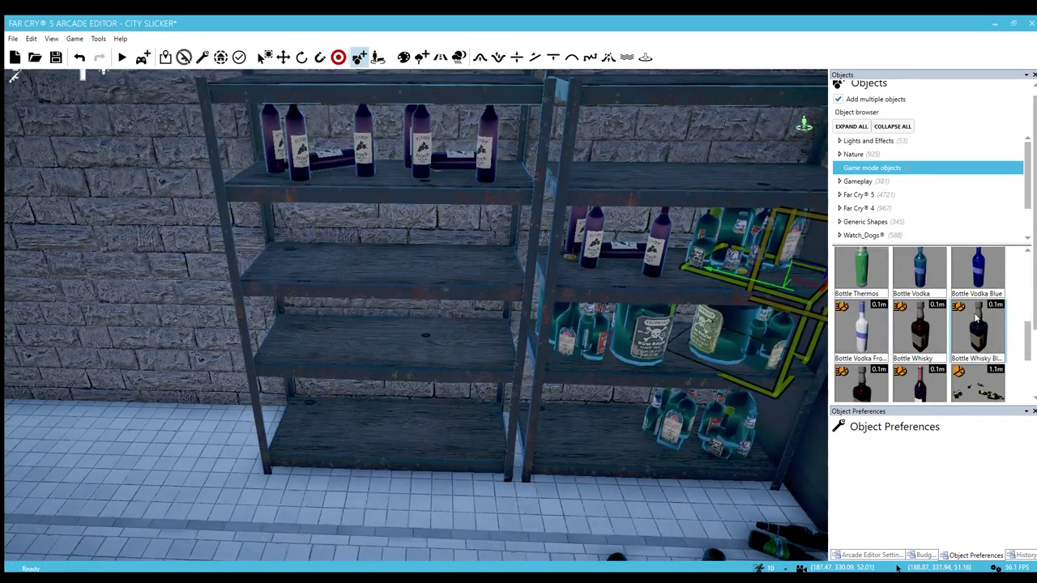
{"action": "scroll", "coordinate": [981, 351], "scroll_direction": "down", "scroll_amount": 1}
{"action": "left_click", "coordinate": [930, 308]}
{"action": "left_click", "coordinate": [288, 269]}
Step: Preview Bottle Vodka and Bottle Vodka Blue, and place a Bottle Thermos at the opposite end of the whisky bottle's level
{"action": "scroll", "coordinate": [921, 308], "scroll_direction": "up", "scroll_amount": 1}
{"action": "left_click", "coordinate": [921, 293]}
{"action": "scroll", "coordinate": [486, 271], "scroll_direction": "up", "scroll_amount": 2}
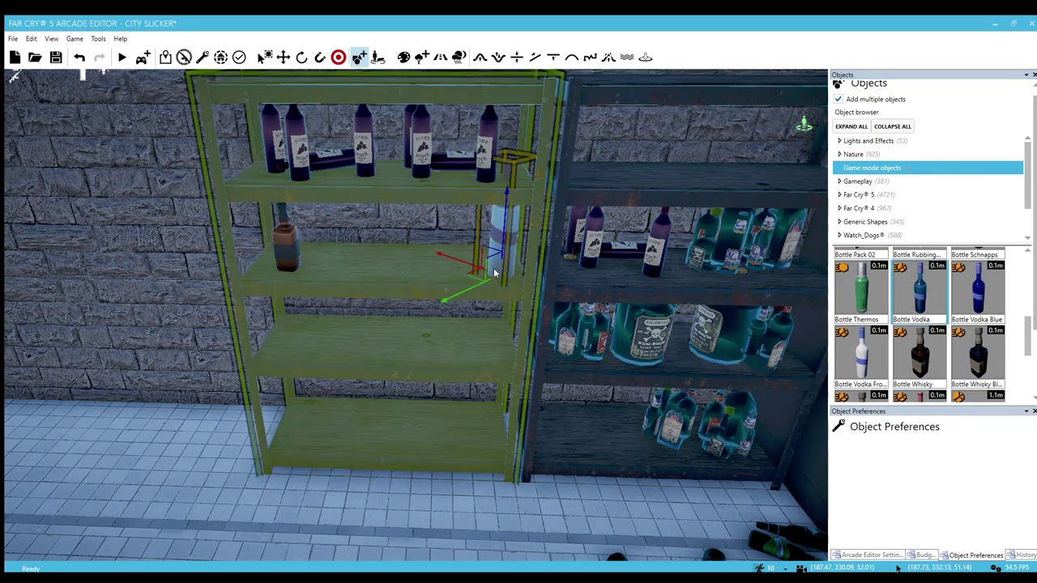
{"action": "left_click", "coordinate": [976, 287]}
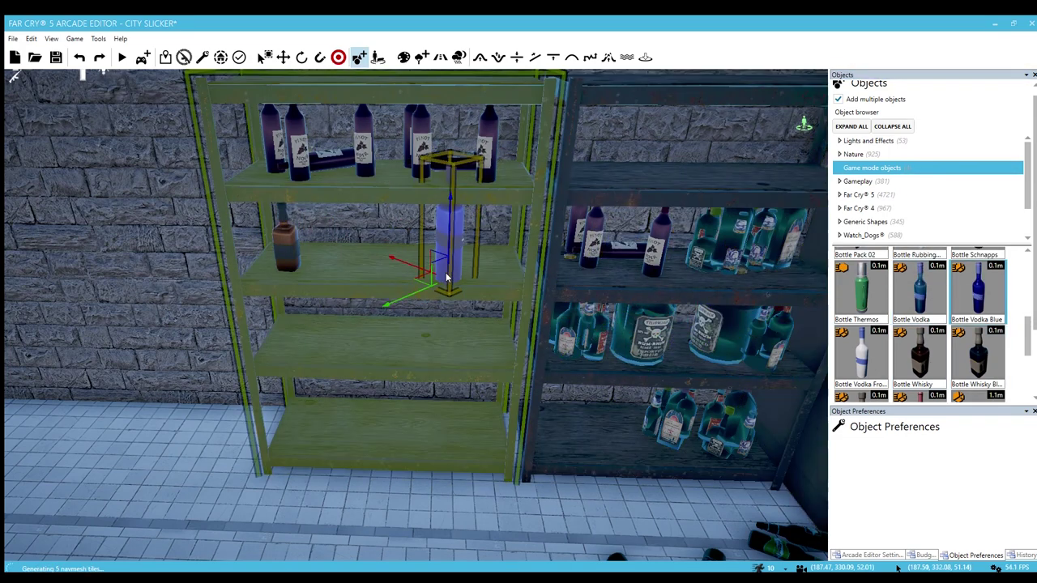
{"action": "left_click", "coordinate": [859, 296]}
{"action": "left_click", "coordinate": [473, 266]}
Step: Fill the gap between the whisky bottle and the thermos with Bottles Wine Rose and the white wine bottle sets
{"action": "scroll", "coordinate": [906, 357], "scroll_direction": "down", "scroll_amount": 1}
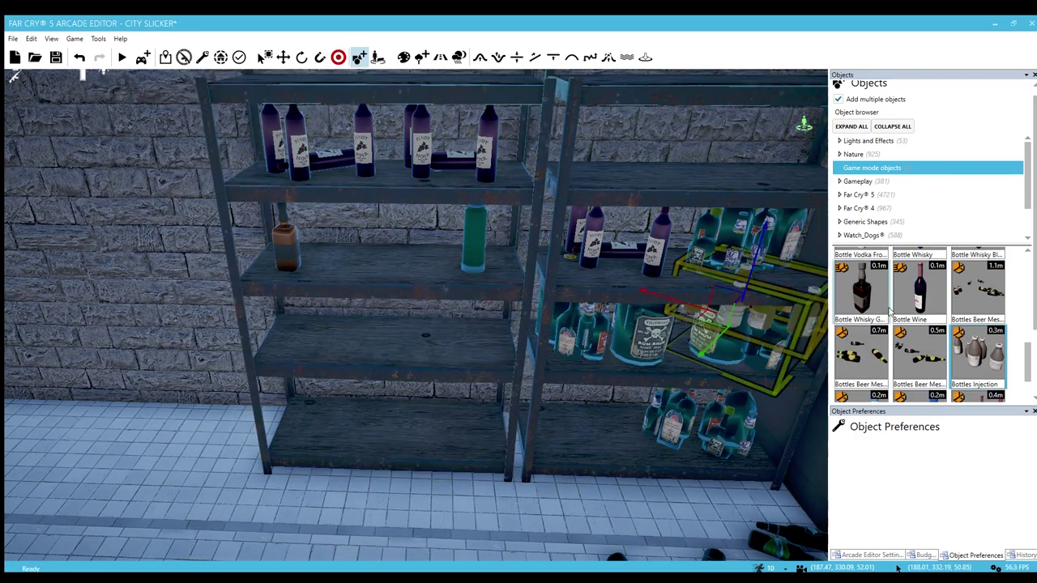
{"action": "scroll", "coordinate": [938, 333], "scroll_direction": "down", "scroll_amount": 2}
{"action": "scroll", "coordinate": [938, 333], "scroll_direction": "down", "scroll_amount": 2}
{"action": "left_click", "coordinate": [919, 368]}
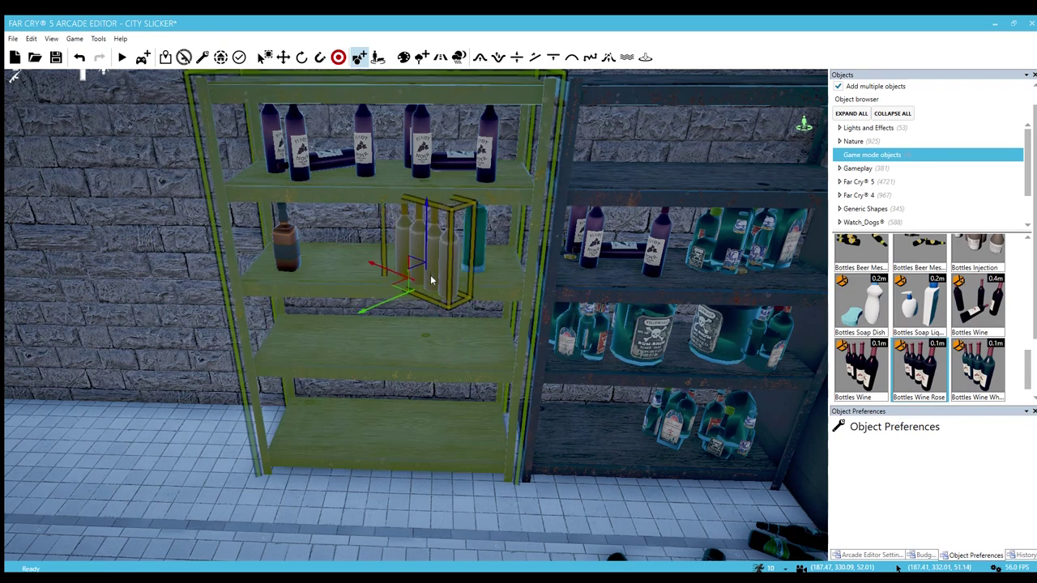
{"action": "left_click", "coordinate": [412, 272]}
{"action": "left_click", "coordinate": [978, 368]}
{"action": "left_click", "coordinate": [334, 257]}
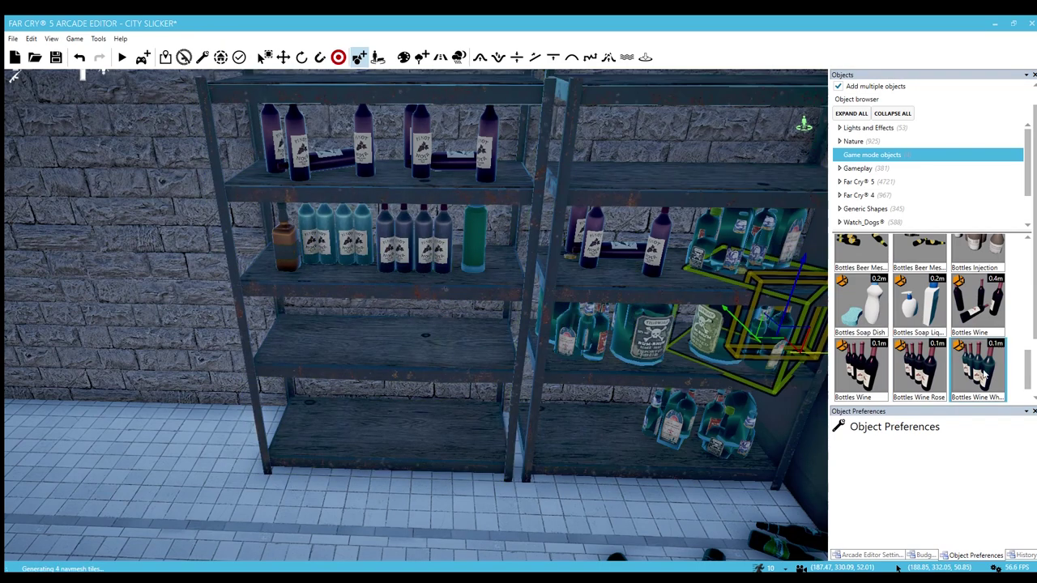
{"action": "scroll", "coordinate": [965, 322], "scroll_direction": "down", "scroll_amount": 2}
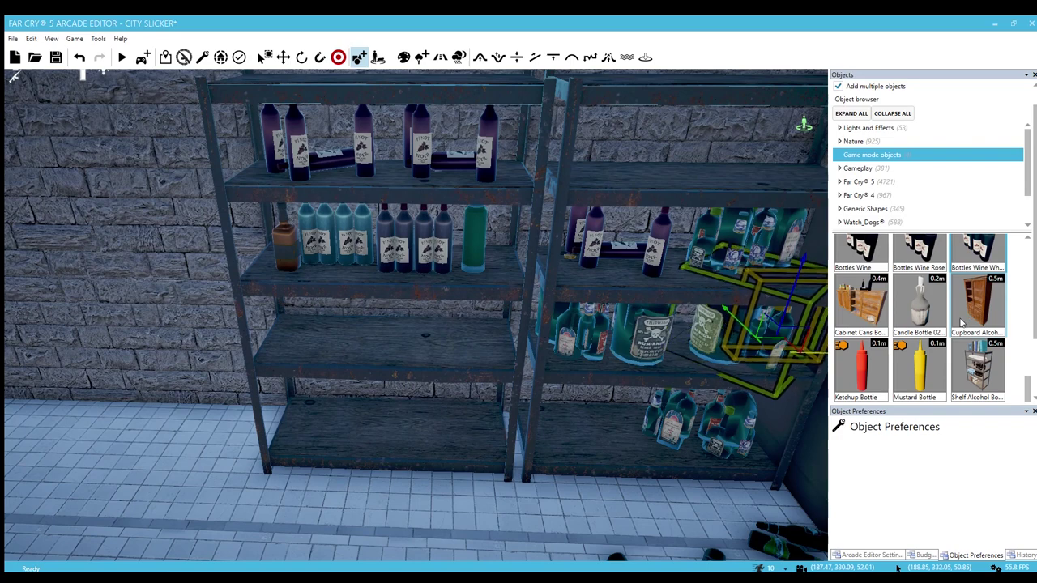
Step: Search the object library for "beer" and preview Fridge Beer and Table Beer Cups in front of the shelves
{"action": "scroll", "coordinate": [962, 323], "scroll_direction": "down", "scroll_amount": 1}
{"action": "left_click_drag", "start_coordinate": [1034, 305], "coordinate": [1032, 366]}
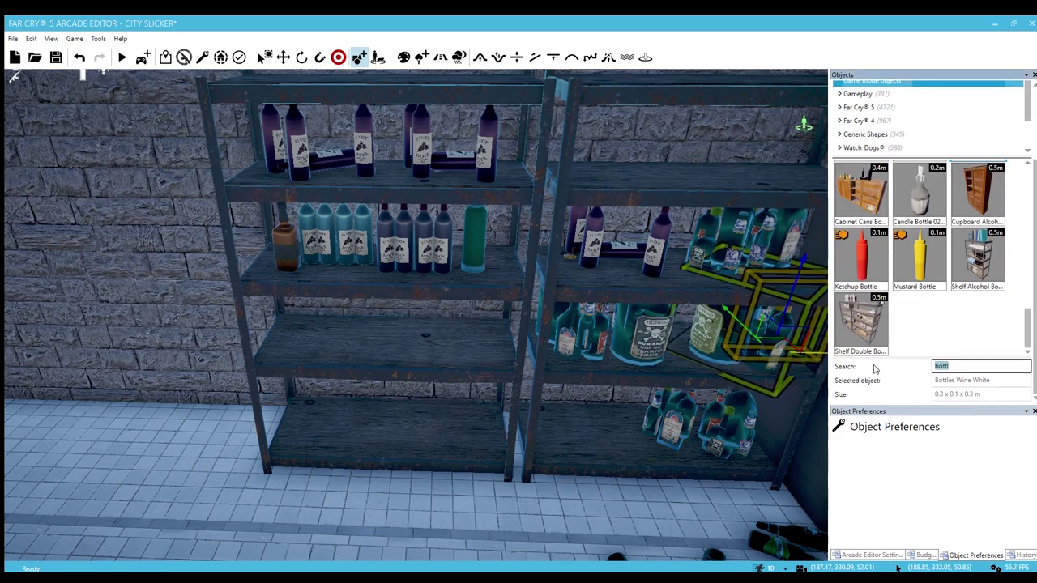
{"action": "type", "text": "r"}
{"action": "scroll", "coordinate": [935, 305], "scroll_direction": "up", "scroll_amount": 2}
{"action": "scroll", "coordinate": [935, 305], "scroll_direction": "down", "scroll_amount": 2}
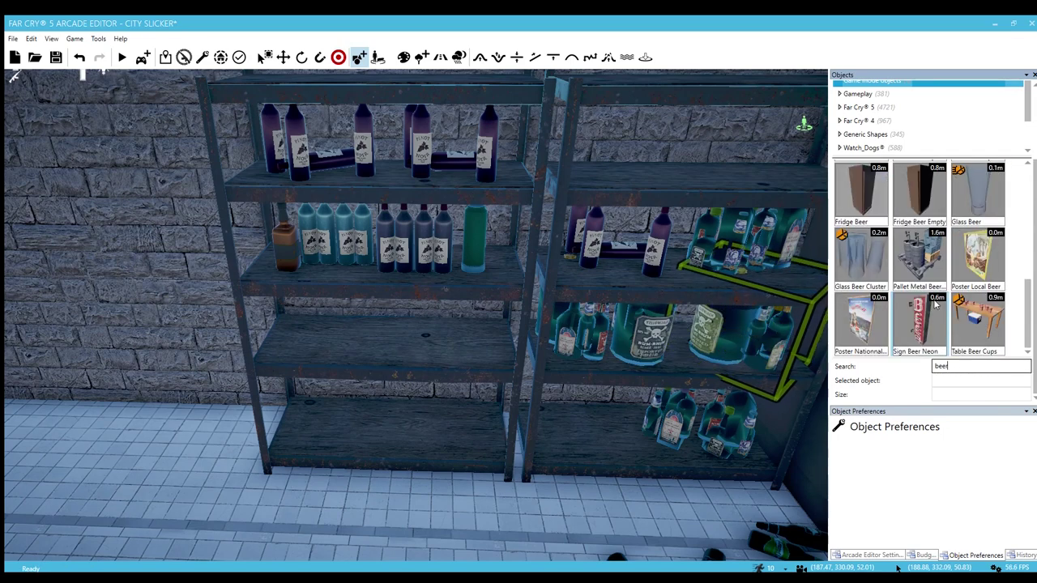
{"action": "left_click", "coordinate": [860, 195]}
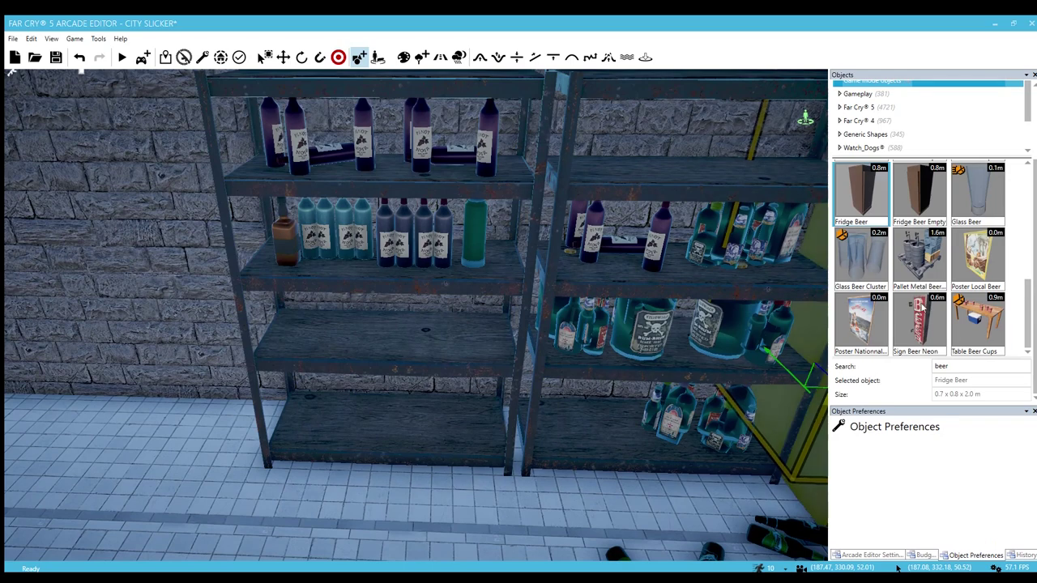
{"action": "scroll", "coordinate": [924, 314], "scroll_direction": "up", "scroll_amount": 5}
{"action": "scroll", "coordinate": [962, 320], "scroll_direction": "down", "scroll_amount": 4}
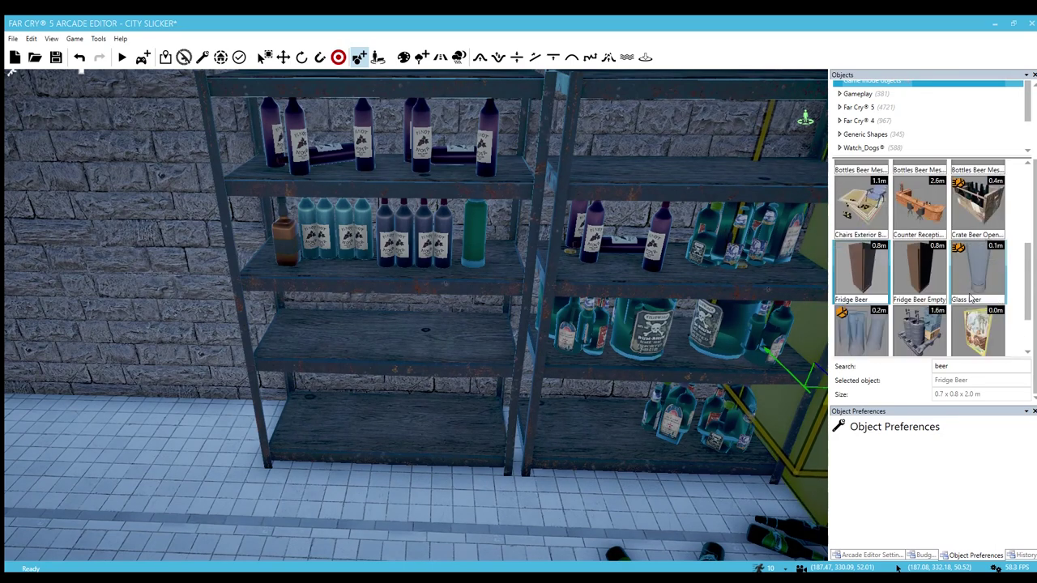
{"action": "scroll", "coordinate": [982, 354], "scroll_direction": "down", "scroll_amount": 1}
{"action": "left_click", "coordinate": [987, 341]}
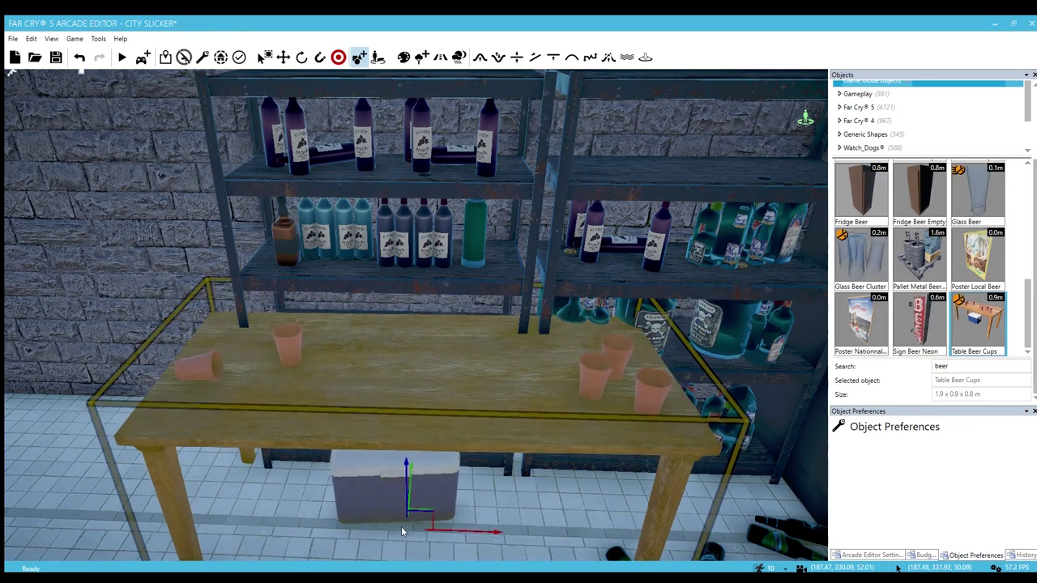
Step: Place Crate Beer Opened objects on the two empty lower levels of the shelf holding the wine, whisky and thermos
{"action": "scroll", "coordinate": [923, 284], "scroll_direction": "up", "scroll_amount": 2}
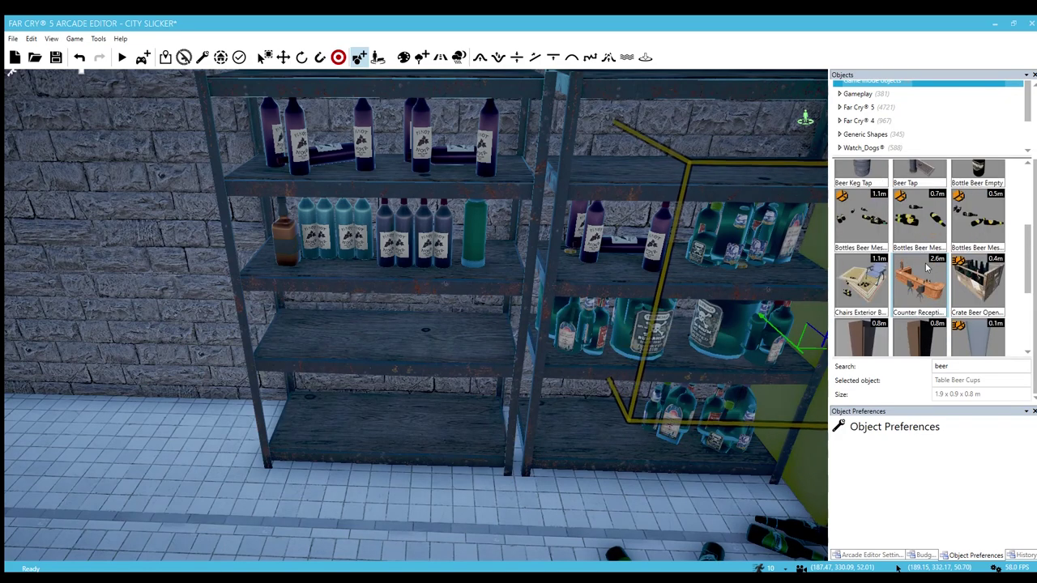
{"action": "scroll", "coordinate": [922, 285], "scroll_direction": "up", "scroll_amount": 1}
{"action": "scroll", "coordinate": [948, 271], "scroll_direction": "up", "scroll_amount": 1}
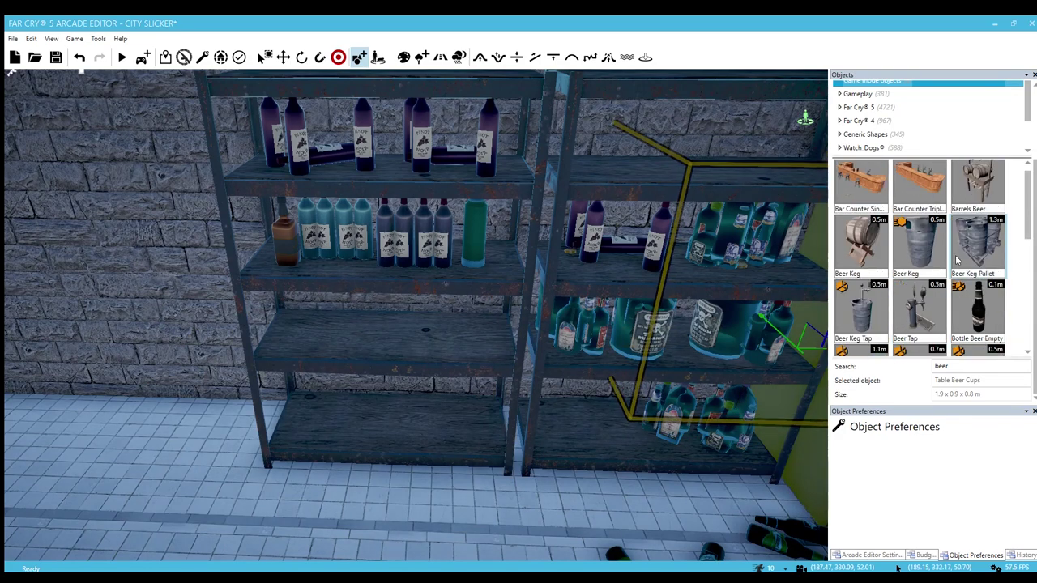
{"action": "scroll", "coordinate": [954, 247], "scroll_direction": "down", "scroll_amount": 2}
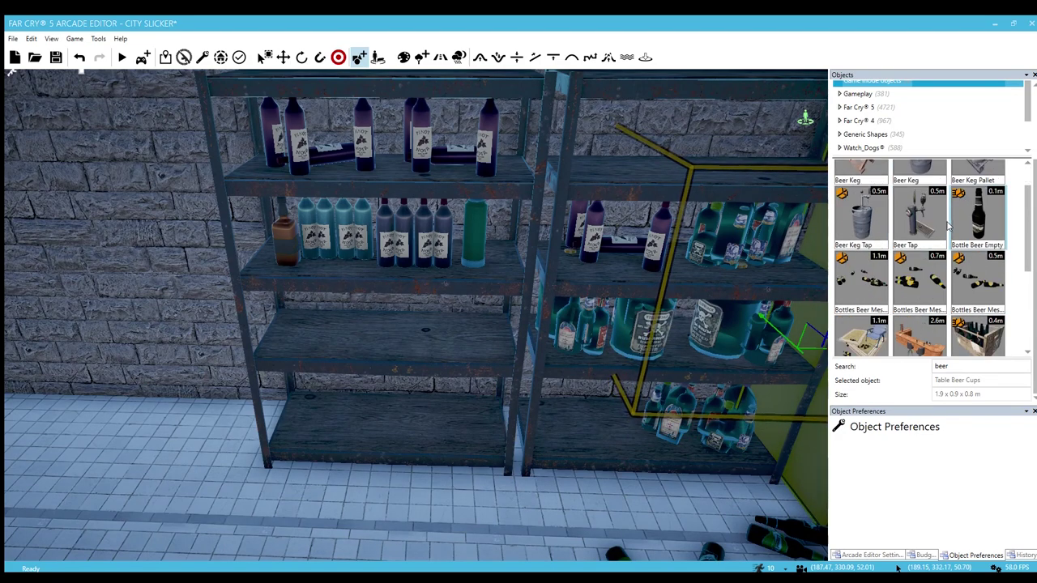
{"action": "left_click", "coordinate": [950, 230]}
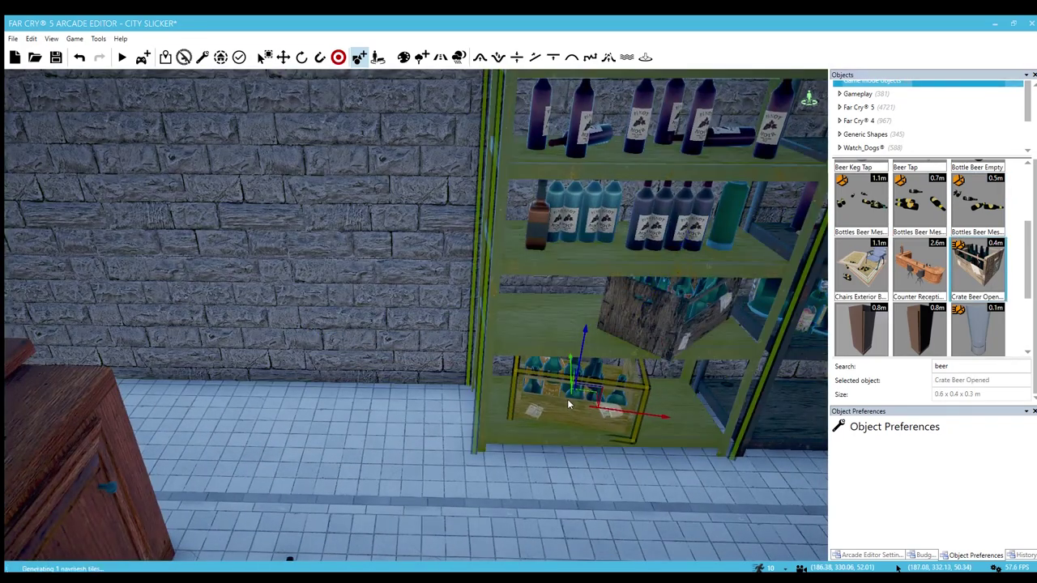
{"action": "left_click", "coordinate": [555, 405]}
Step: Search the object library for "carp" and preview Carpet Monastery 02 on the floor between the bar tables and the double doors
{"action": "right_click_drag", "start_coordinate": [524, 428], "coordinate": [712, 430]}
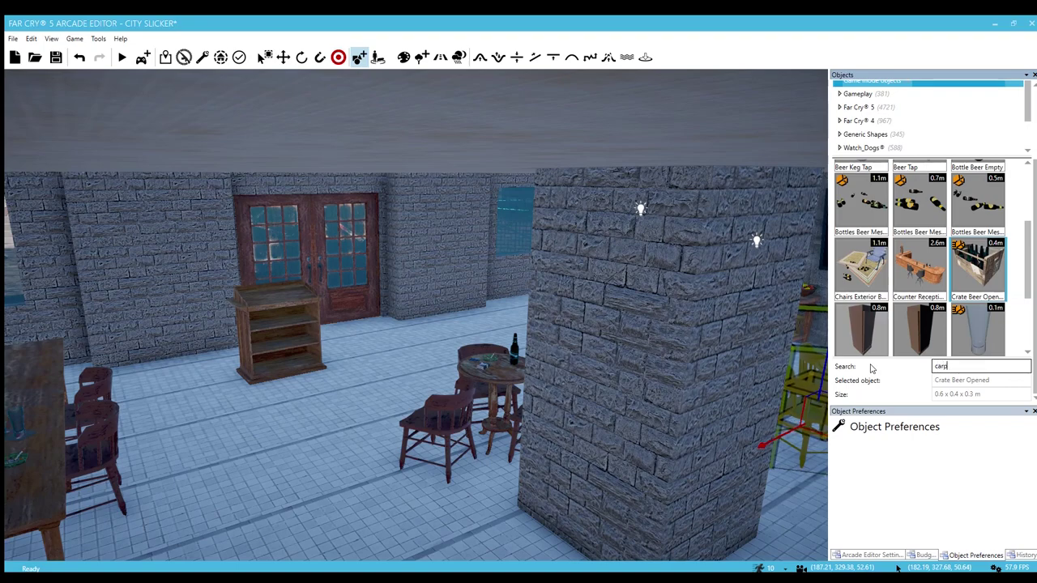
{"action": "left_click", "coordinate": [861, 257]}
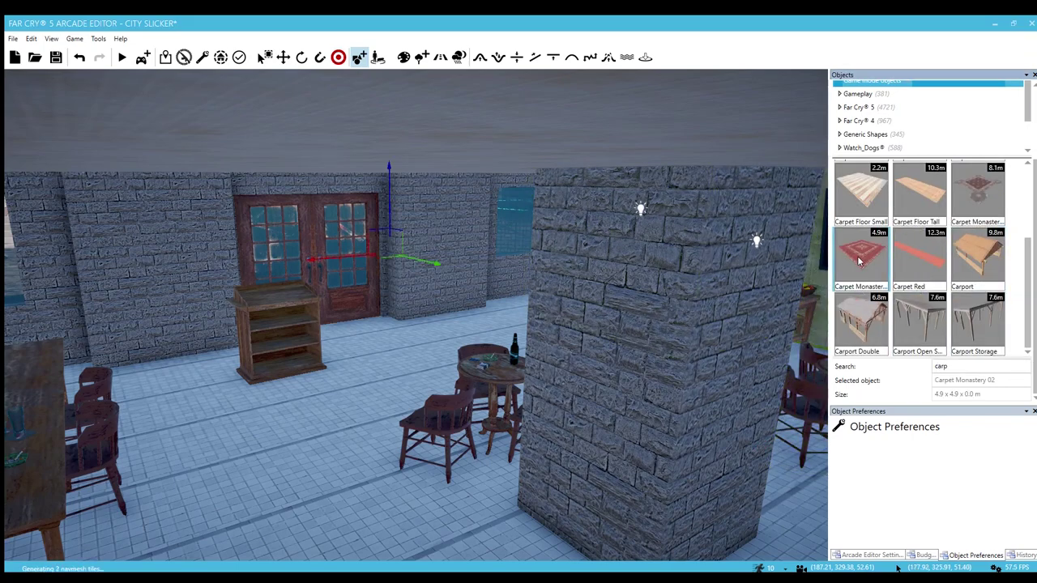
{"action": "left_click", "coordinate": [502, 422]}
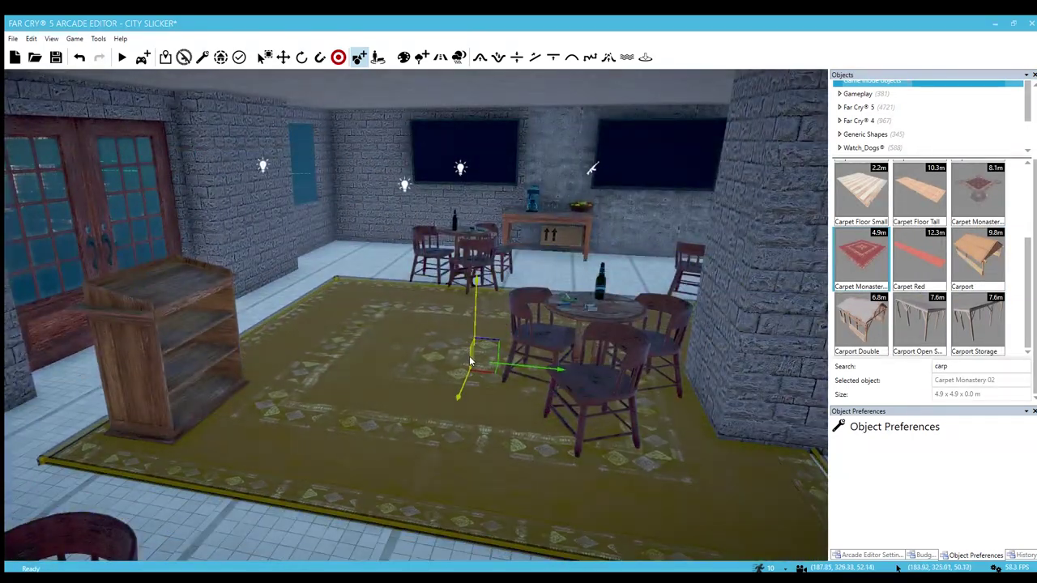
Step: Place Carpet Floor 03 in front of the double entrance doors and shift it into position beneath the small wooden shelf
{"action": "scroll", "coordinate": [988, 235], "scroll_direction": "up", "scroll_amount": 3}
{"action": "left_click", "coordinate": [978, 255]}
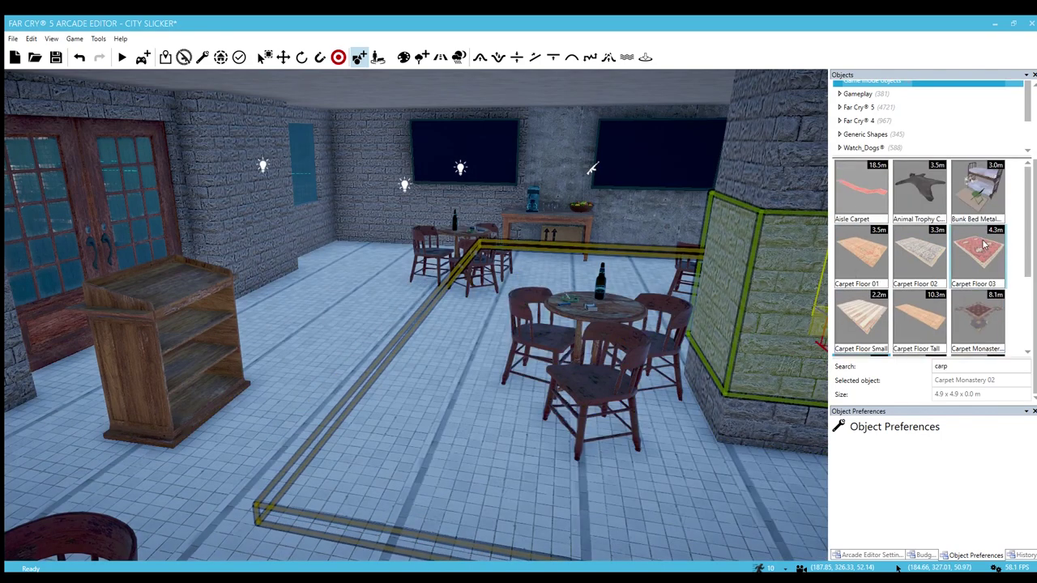
{"action": "left_click", "coordinate": [442, 394]}
{"action": "left_click_drag", "start_coordinate": [441, 395], "coordinate": [379, 365]}
{"action": "key", "text": "d"}
{"action": "right_click_drag", "start_coordinate": [381, 364], "coordinate": [408, 350]}
{"action": "left_click_drag", "start_coordinate": [407, 350], "coordinate": [460, 329]}
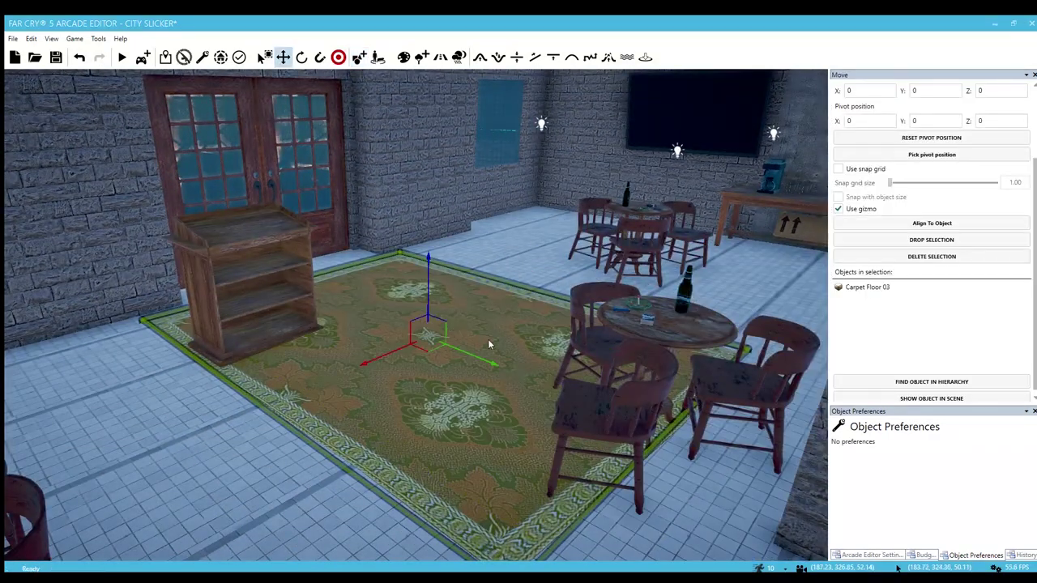
{"action": "key", "text": "Escape"}
Step: Search the object library for "strA" and preview Oriented Strand Board and Silo Corridor Straight Medium in the bar
{"action": "key", "text": "s"}
{"action": "right_click_drag", "start_coordinate": [492, 337], "coordinate": [509, 351]}
{"action": "key", "text": "s"}
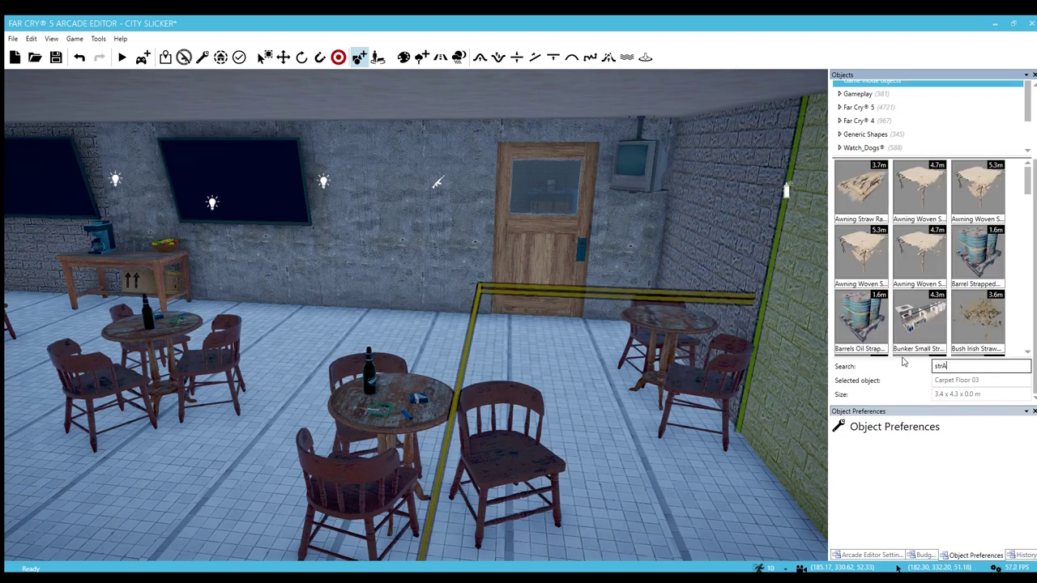
{"action": "scroll", "coordinate": [945, 296], "scroll_direction": "down", "scroll_amount": 2}
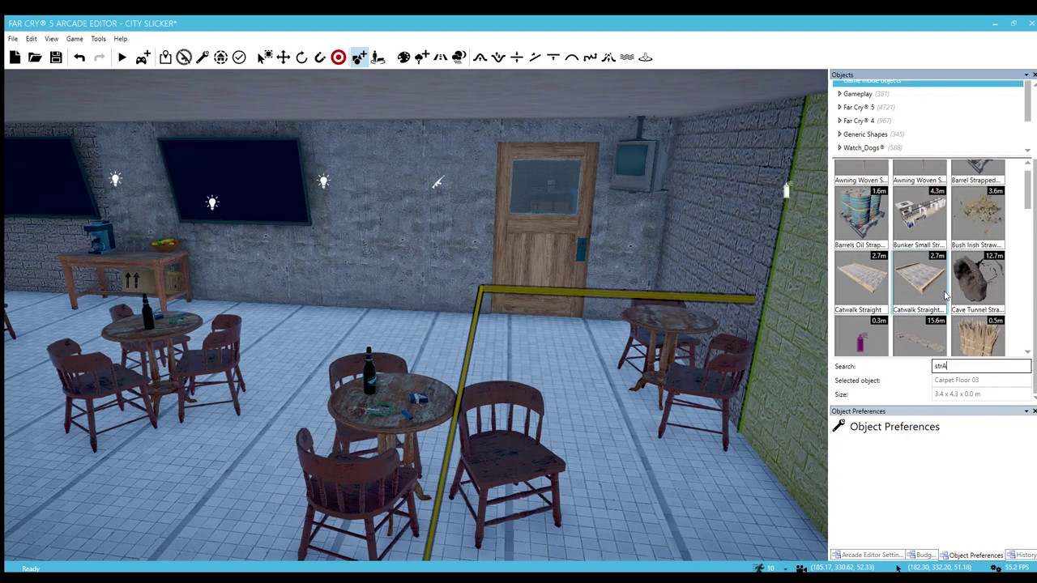
{"action": "scroll", "coordinate": [942, 295], "scroll_direction": "down", "scroll_amount": 10}
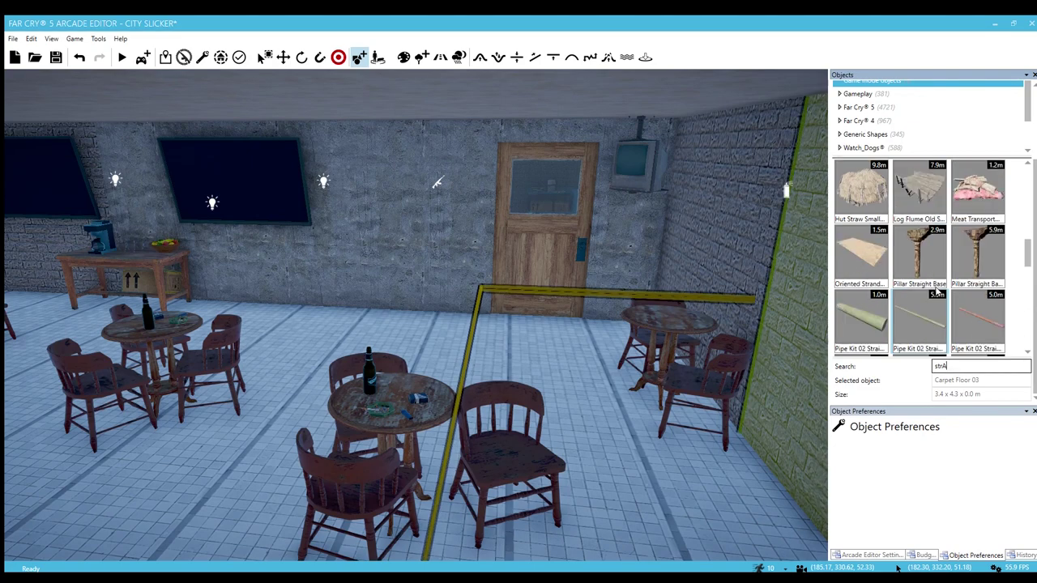
{"action": "scroll", "coordinate": [934, 290], "scroll_direction": "up", "scroll_amount": 2}
{"action": "left_click", "coordinate": [862, 258]}
{"action": "left_click", "coordinate": [514, 359]}
{"action": "left_click_drag", "start_coordinate": [539, 362], "coordinate": [556, 364]}
{"action": "scroll", "coordinate": [942, 315], "scroll_direction": "down", "scroll_amount": 9}
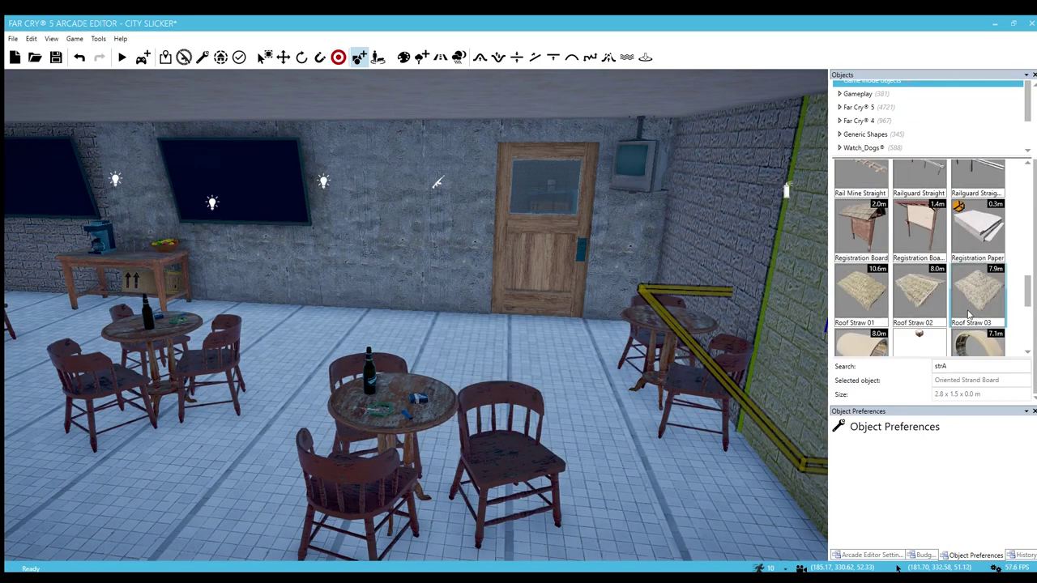
{"action": "scroll", "coordinate": [969, 315], "scroll_direction": "down", "scroll_amount": 1}
{"action": "left_click", "coordinate": [940, 287]}
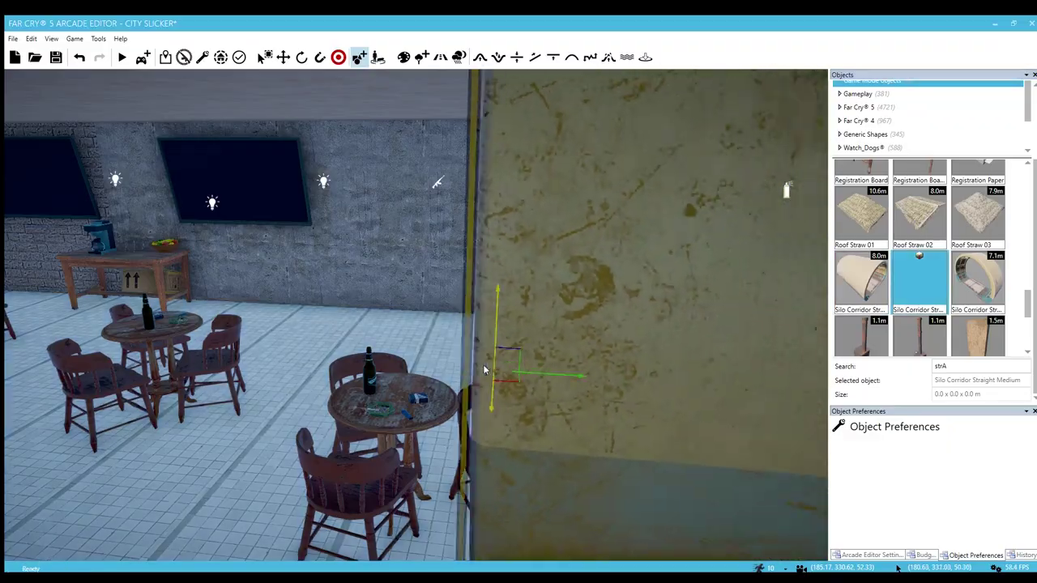
Step: Look at the area by the wooden door and browse the remaining "strA" objects for a suitable floor covering
{"action": "key", "text": "a"}
{"action": "right_click_drag", "start_coordinate": [410, 413], "coordinate": [303, 304]}
{"action": "key", "text": "w"}
{"action": "key", "text": "s"}
{"action": "key", "text": "w"}
{"action": "key", "text": "w"}
{"action": "key", "text": "s"}
{"action": "scroll", "coordinate": [939, 276], "scroll_direction": "down", "scroll_amount": 5}
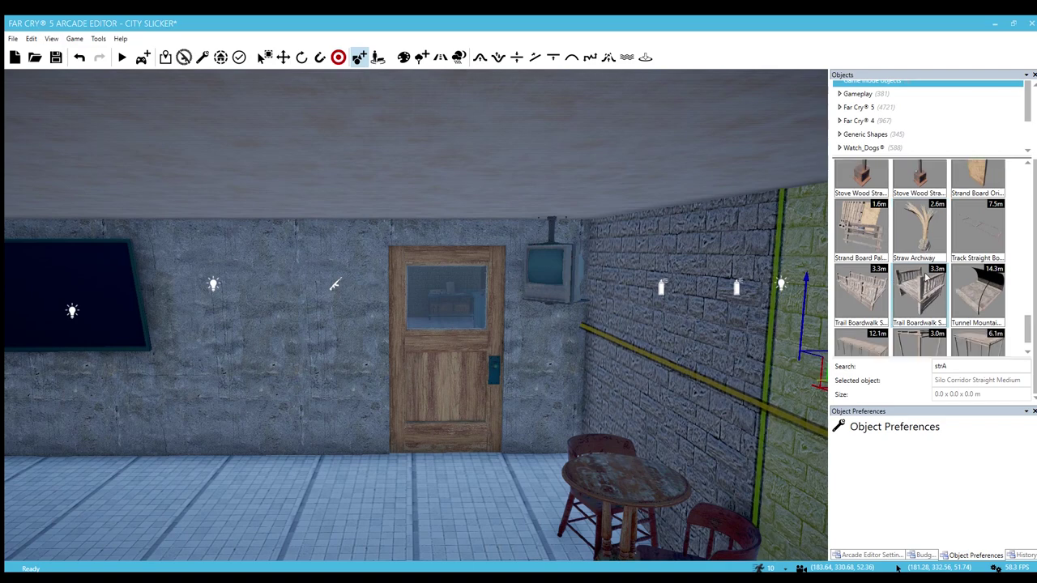
{"action": "scroll", "coordinate": [907, 292], "scroll_direction": "down", "scroll_amount": 1}
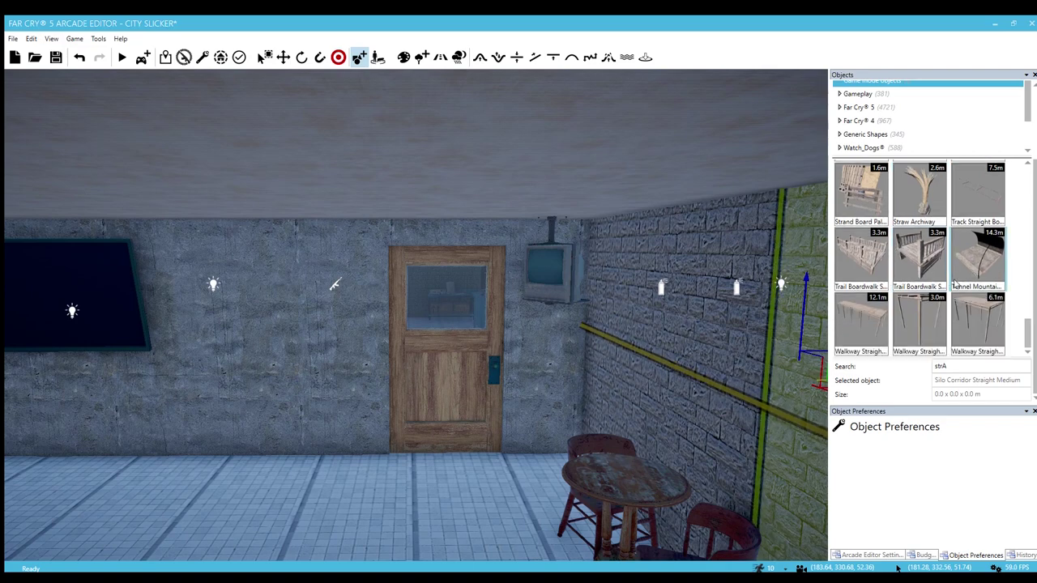
Step: Search the object library for "rug", preview Rug Large Stripes, and place a Rug Medium in front of the wooden door
{"action": "scroll", "coordinate": [955, 283], "scroll_direction": "up", "scroll_amount": 6}
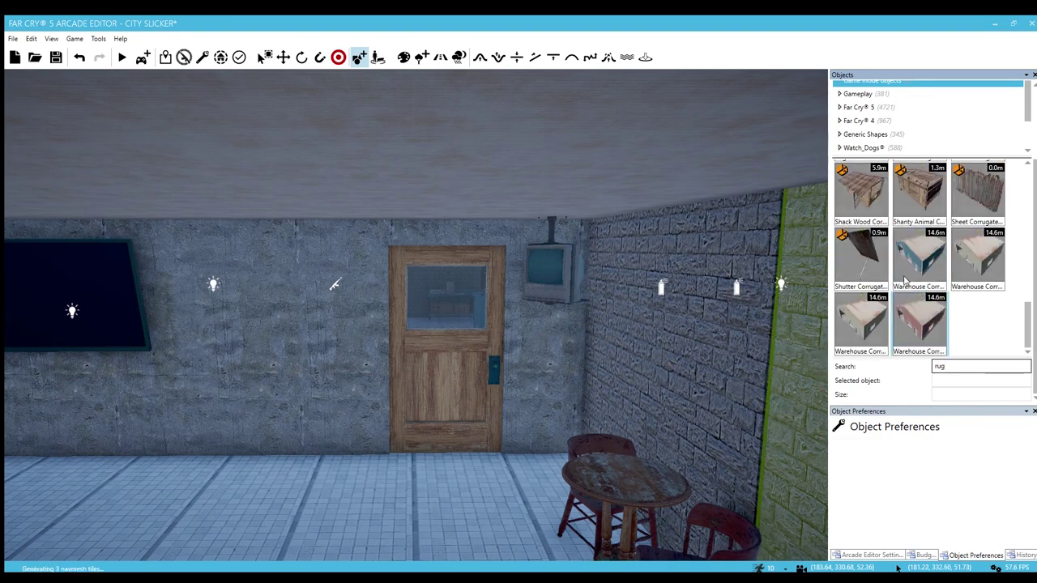
{"action": "scroll", "coordinate": [910, 260], "scroll_direction": "up", "scroll_amount": 3}
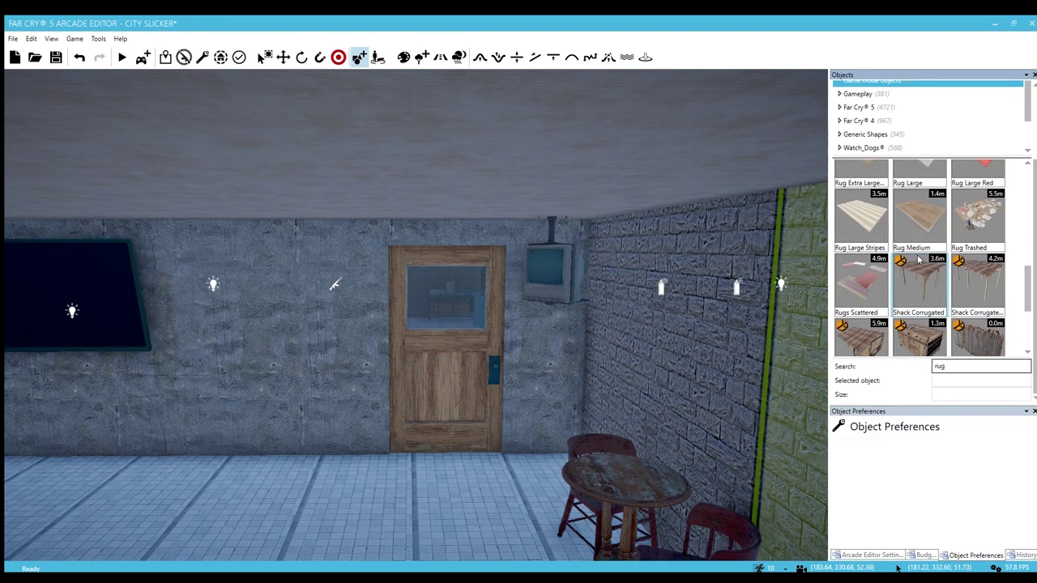
{"action": "left_click", "coordinate": [865, 234]}
{"action": "right_click_drag", "start_coordinate": [507, 389], "coordinate": [491, 410]}
{"action": "left_click", "coordinate": [907, 226]}
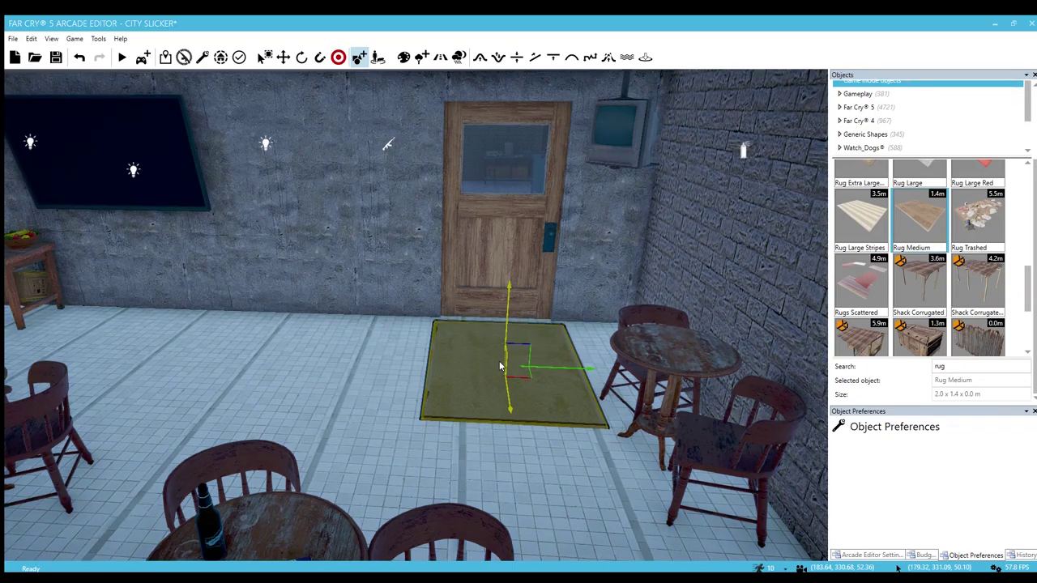
{"action": "left_click", "coordinate": [499, 366]}
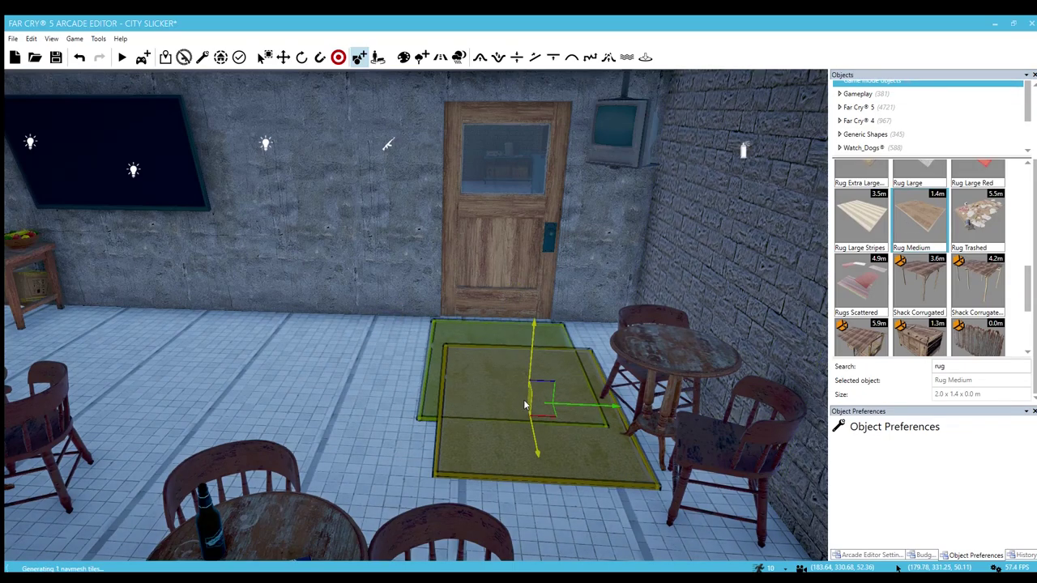
{"action": "key", "text": "Escape"}
Step: Inspect the furnished bar from the wooden door to the entrance, and examine the barricaded street and fountain square outside
{"action": "key", "text": "w"}
{"action": "right_click_drag", "start_coordinate": [523, 399], "coordinate": [445, 280]}
{"action": "key", "text": "w"}
{"action": "right_click_drag", "start_coordinate": [416, 315], "coordinate": [381, 316]}
{"action": "key", "text": "w"}
{"action": "key", "text": "w"}
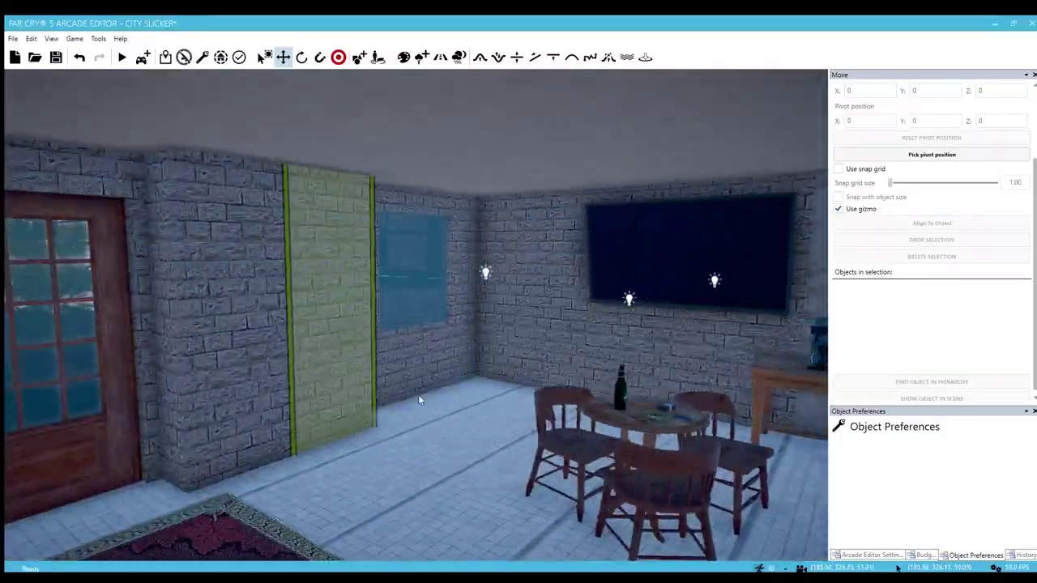
{"action": "key", "text": "w"}
{"action": "right_click_drag", "start_coordinate": [493, 315], "coordinate": [243, 316]}
{"action": "key", "text": "w"}
{"action": "right_click_drag", "start_coordinate": [489, 361], "coordinate": [464, 379]}
{"action": "key", "text": "s"}
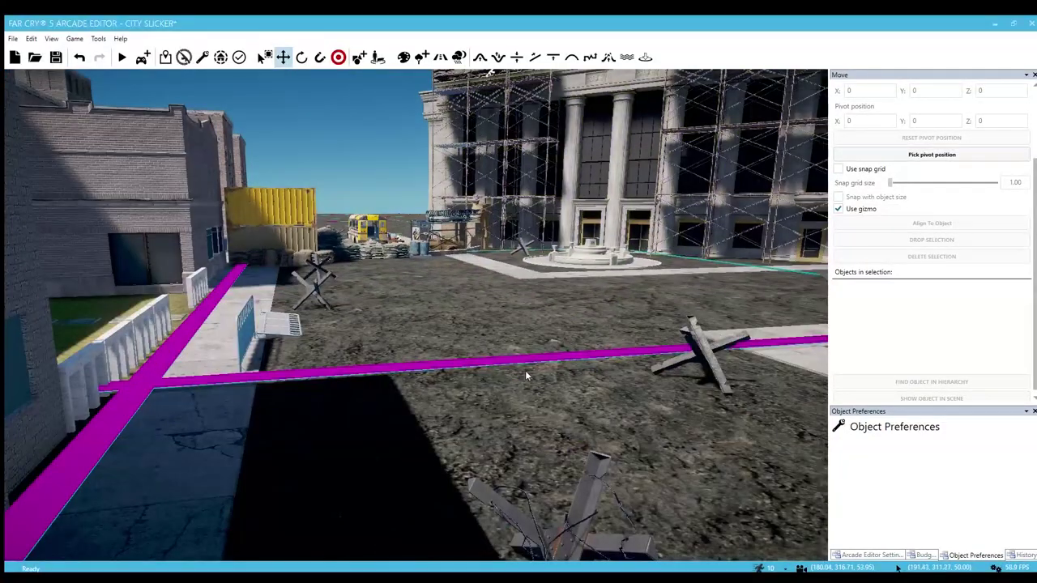
{"action": "key", "text": "d"}
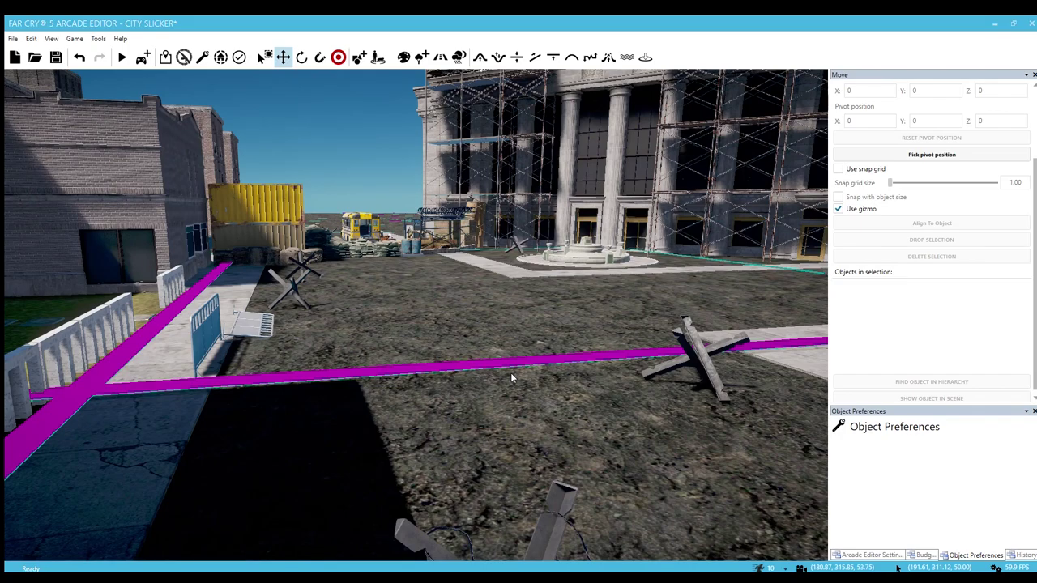
{"action": "key", "text": "s"}
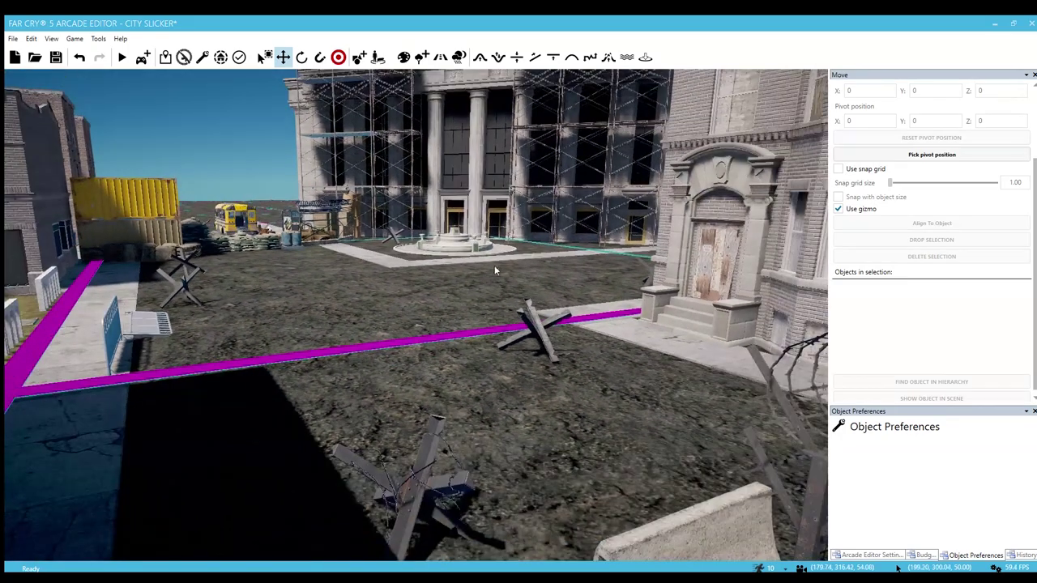